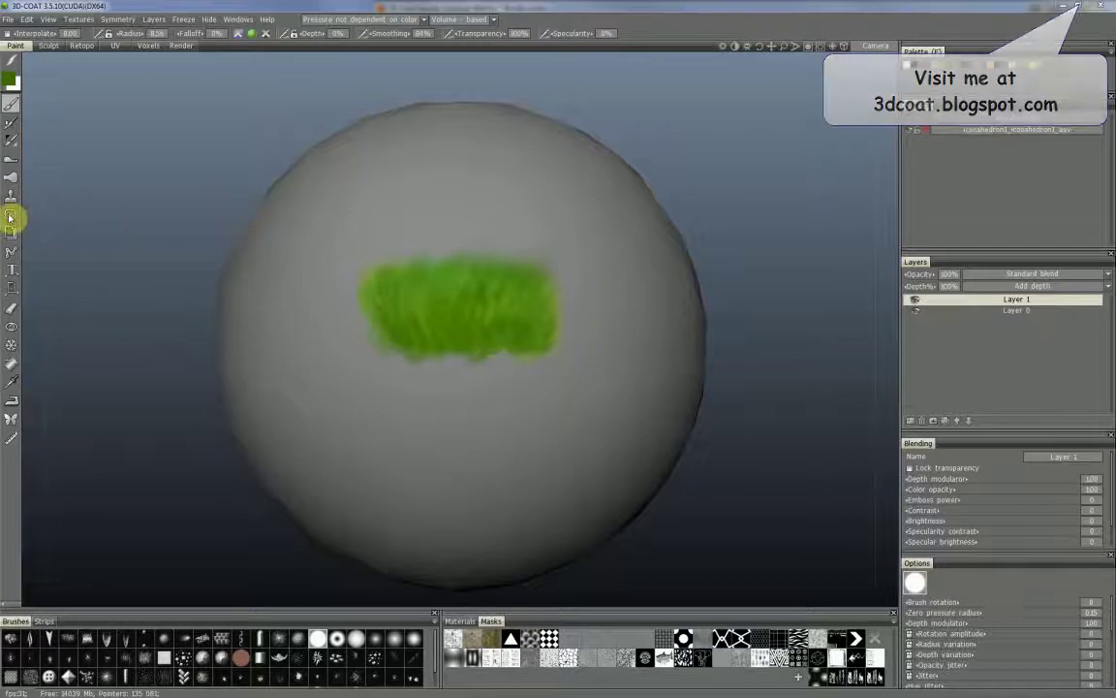
Hide Layer 0 and examine the green patch of Layer 1 on its own
{"action": "left_click", "coordinate": [270, 18]}
{"action": "left_click", "coordinate": [7, 232]}
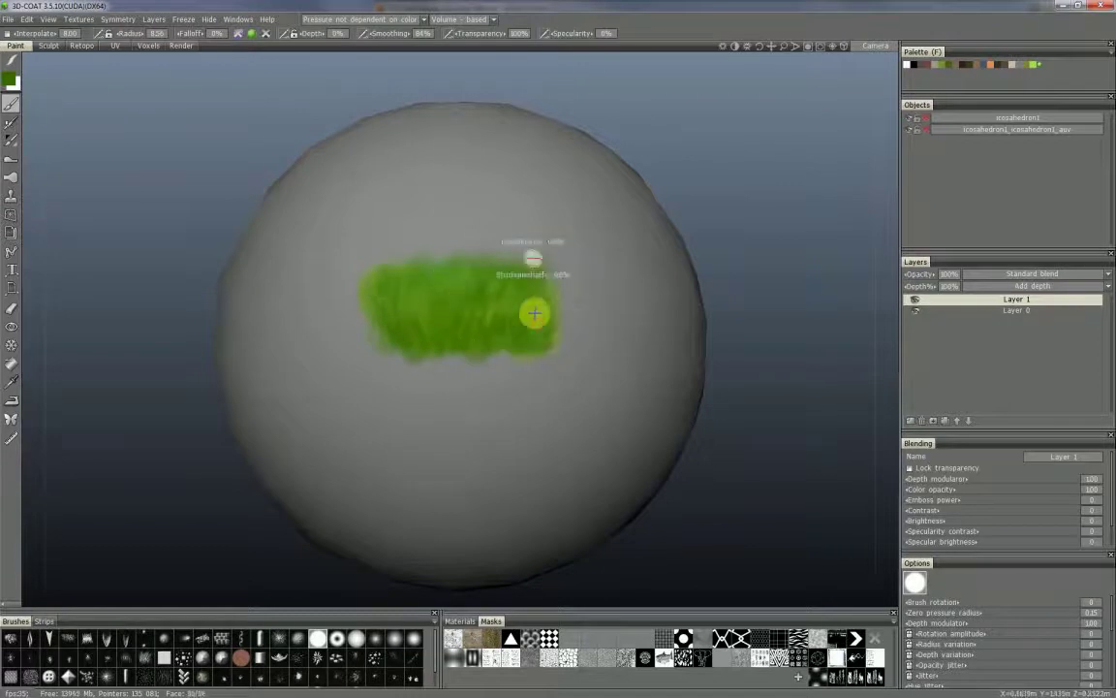
{"action": "mouse_move", "coordinate": [486, 314]}
{"action": "left_mouse_down", "text": "alt"}
{"action": "mouse_move", "coordinate": [484, 252]}
{"action": "mouse_move", "coordinate": [474, 319]}
{"action": "left_mouse_up", "text": "alt"}
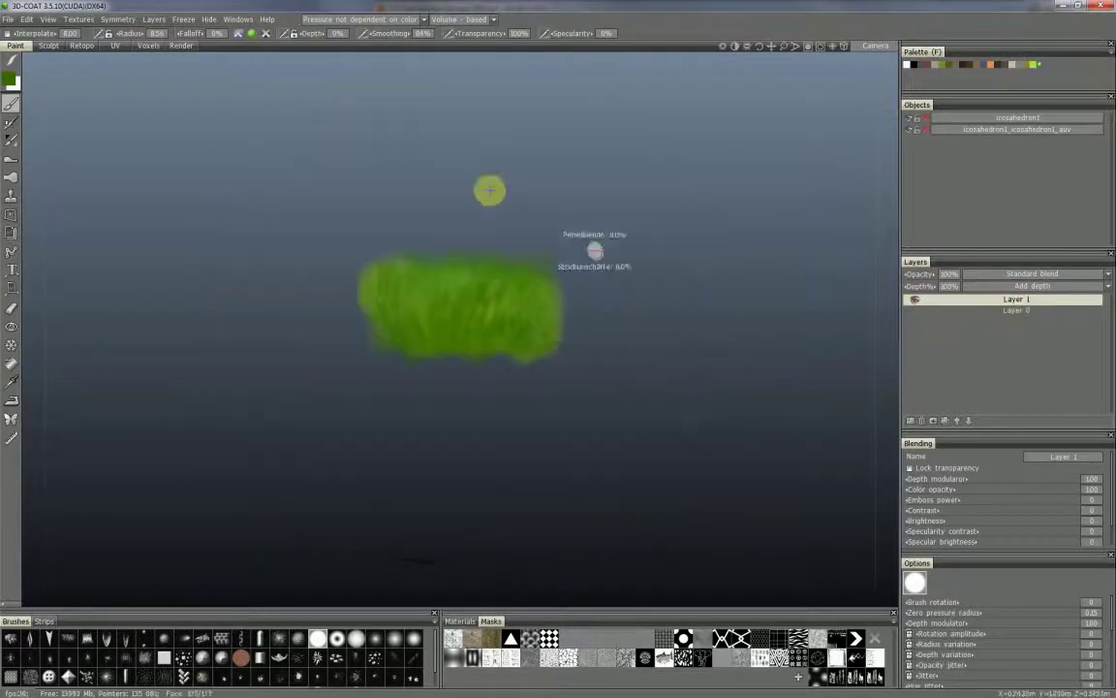
{"action": "mouse_move", "coordinate": [457, 308]}
{"action": "left_mouse_down", "text": "alt"}
{"action": "mouse_move", "coordinate": [463, 220]}
{"action": "mouse_move", "coordinate": [452, 326]}
{"action": "left_mouse_up", "text": "alt"}
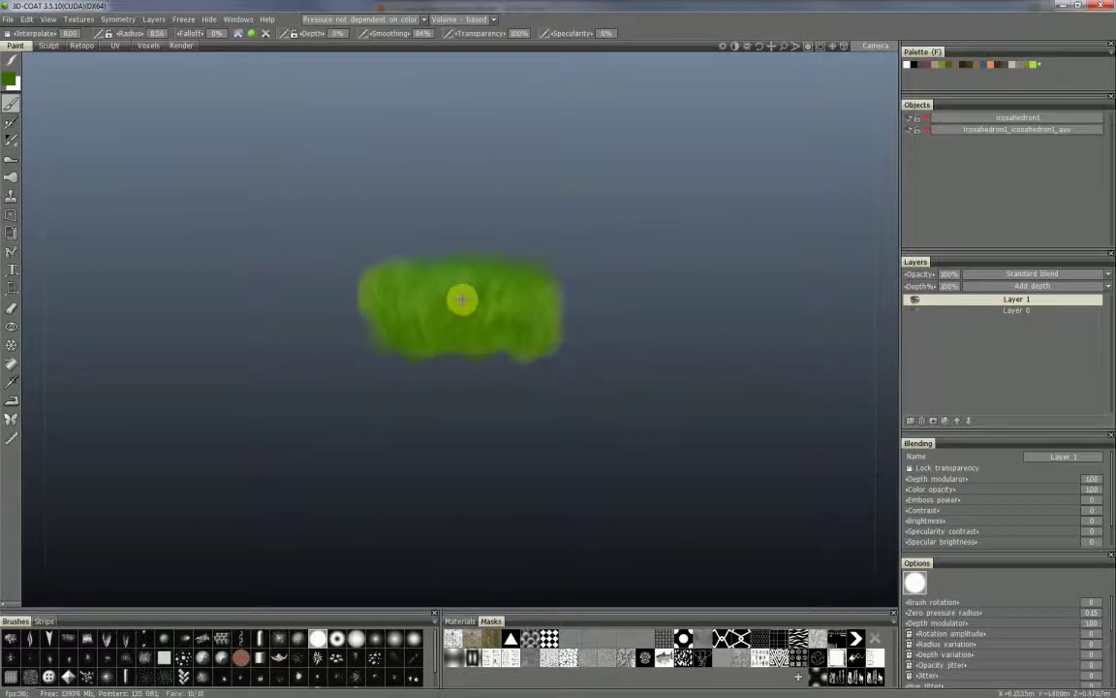
Show Layer 0 again and rename Layer 1 to "grass"
{"action": "left_click", "coordinate": [917, 312]}
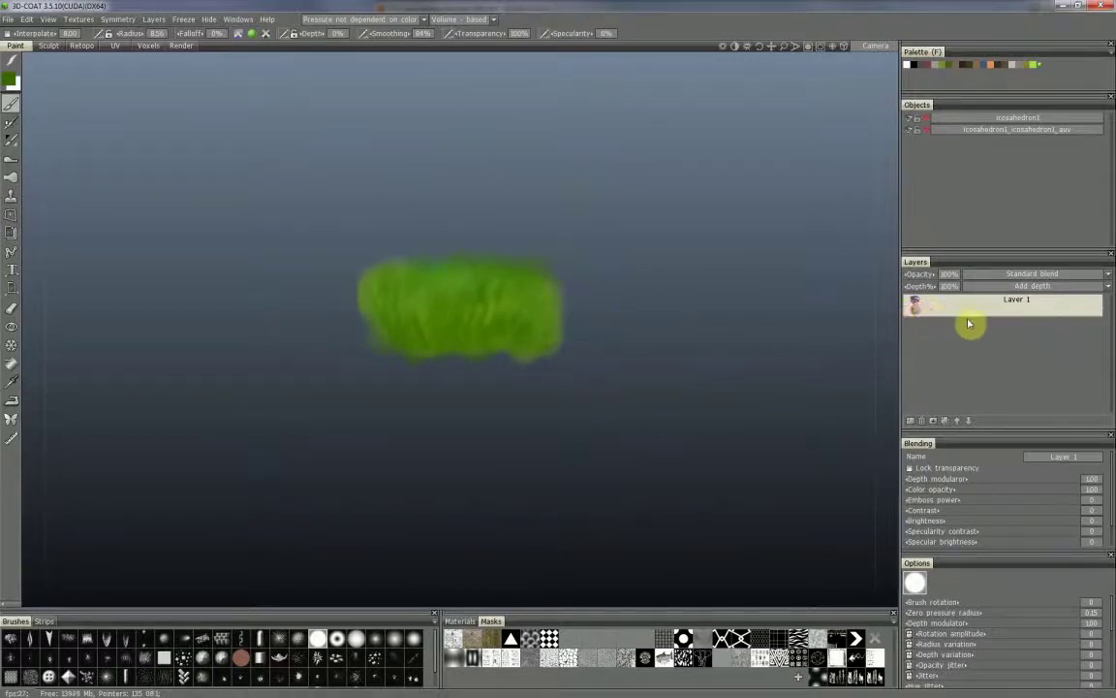
{"action": "double_click", "coordinate": [1018, 302]}
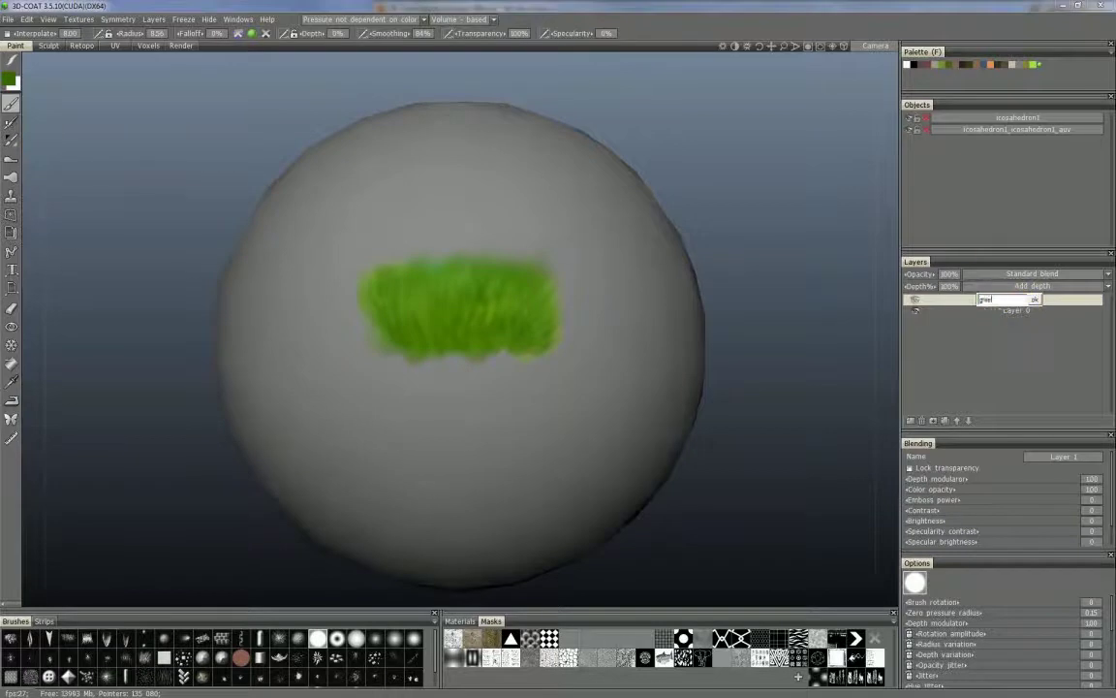
{"action": "left_click", "coordinate": [962, 241]}
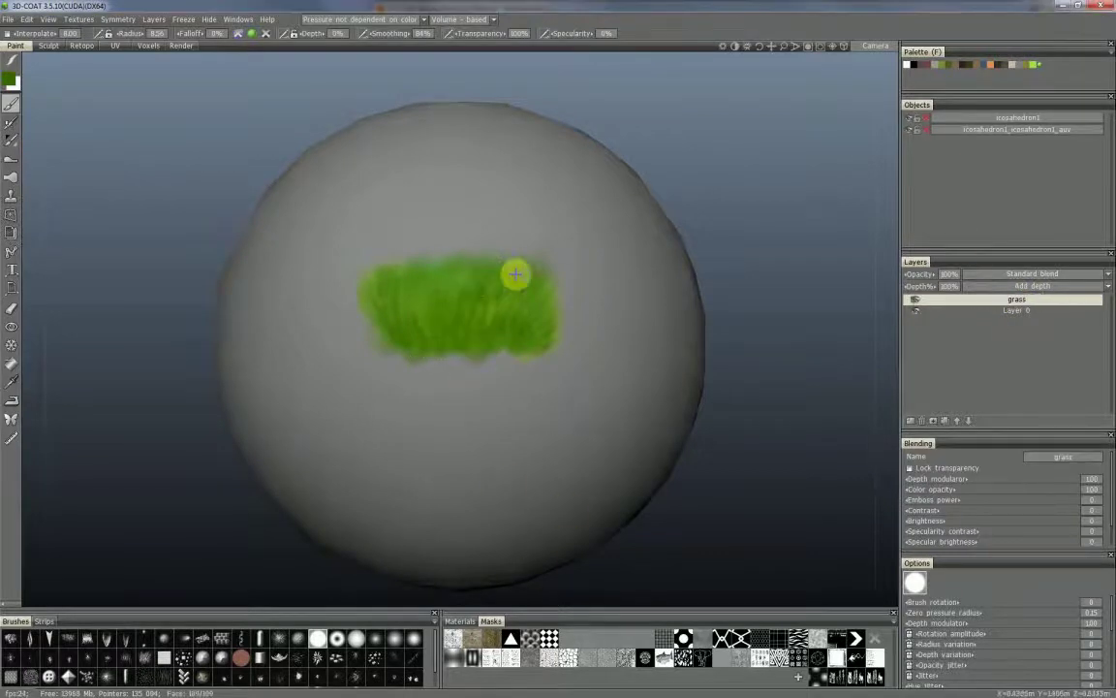
Capture the painted grass patch in a rectangular selection with the copy/transform tool
{"action": "scroll", "coordinate": [508, 274], "scroll_direction": "down", "scroll_amount": 1}
{"action": "middle_click_drag", "start_coordinate": [508, 276], "coordinate": [491, 297]}
{"action": "mouse_move", "coordinate": [489, 295]}
{"action": "left_mouse_down"}
{"action": "mouse_move", "coordinate": [481, 330]}
{"action": "mouse_move", "coordinate": [487, 290]}
{"action": "left_mouse_up"}
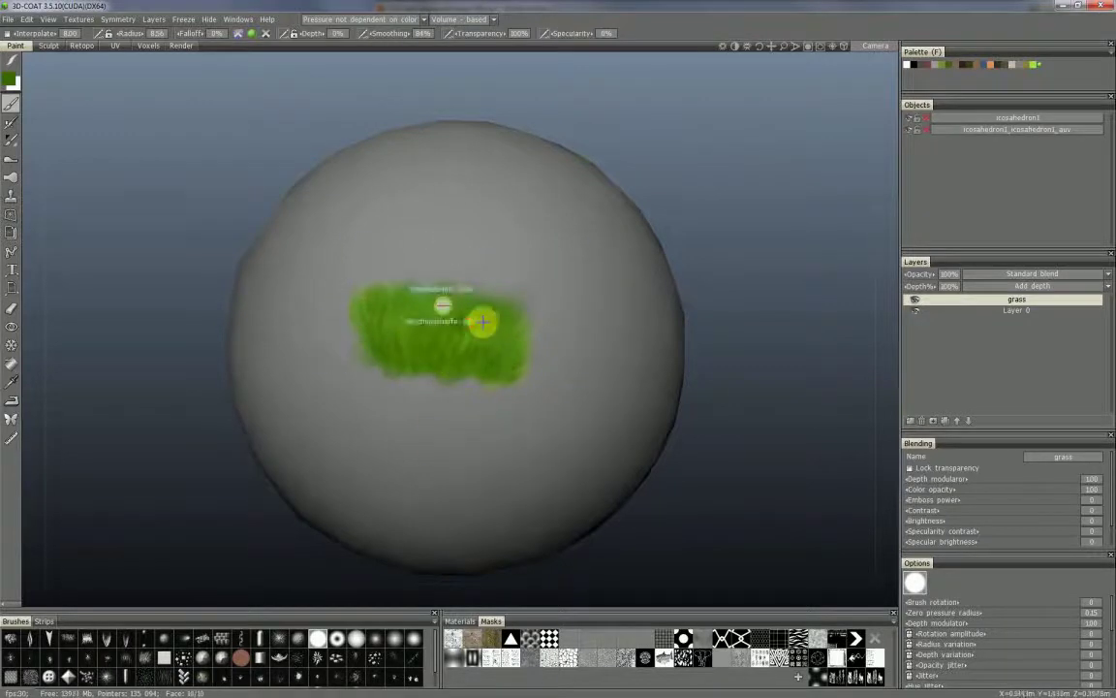
{"action": "left_click_drag", "start_coordinate": [459, 362], "coordinate": [464, 332], "text": "alt"}
{"action": "mouse_move", "coordinate": [512, 327]}
{"action": "middle_mouse_down"}
{"action": "mouse_move", "coordinate": [548, 289]}
{"action": "mouse_move", "coordinate": [506, 294]}
{"action": "mouse_move", "coordinate": [505, 317]}
{"action": "mouse_move", "coordinate": [479, 288]}
{"action": "mouse_move", "coordinate": [496, 329]}
{"action": "middle_mouse_up"}
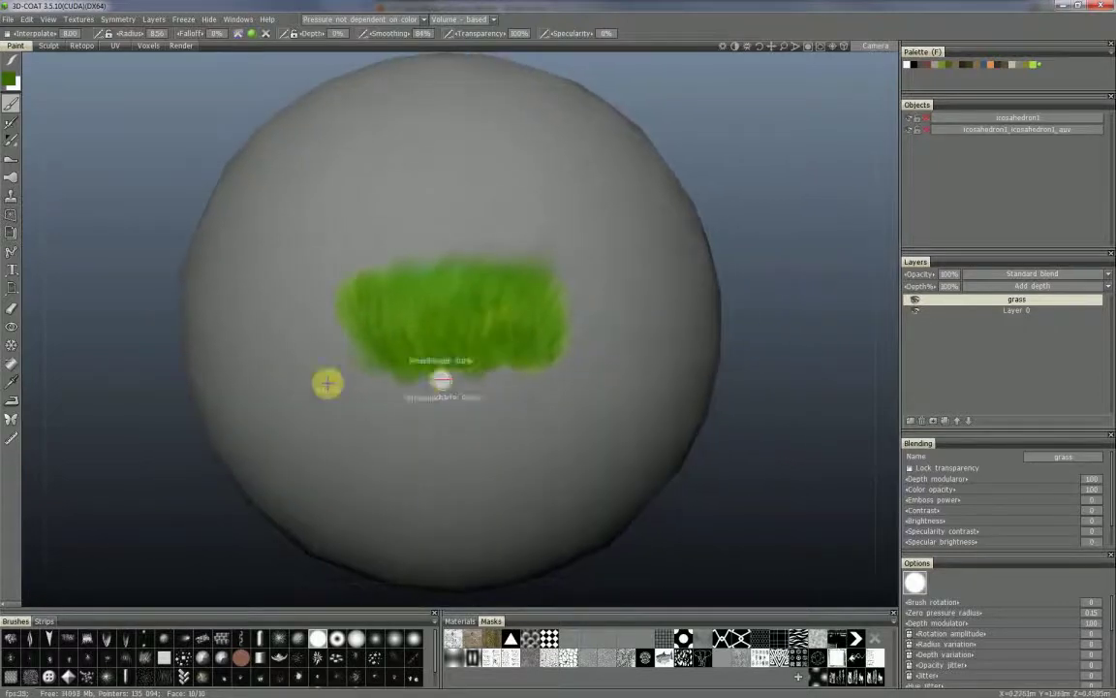
{"action": "left_click", "coordinate": [12, 217]}
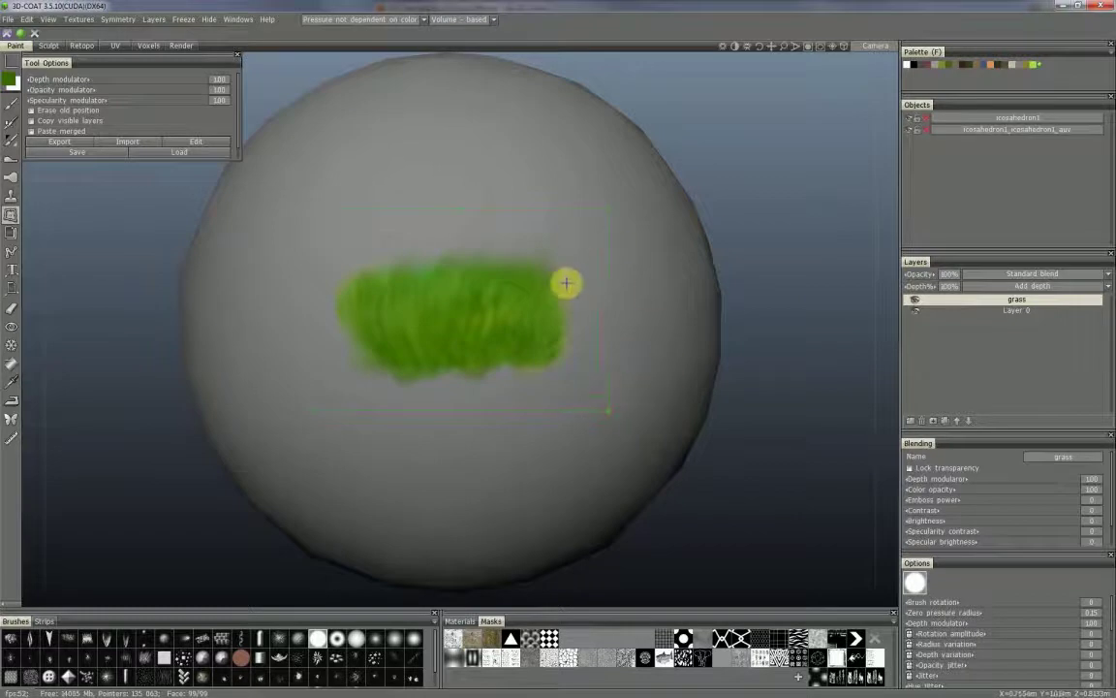
{"action": "left_click", "coordinate": [628, 292]}
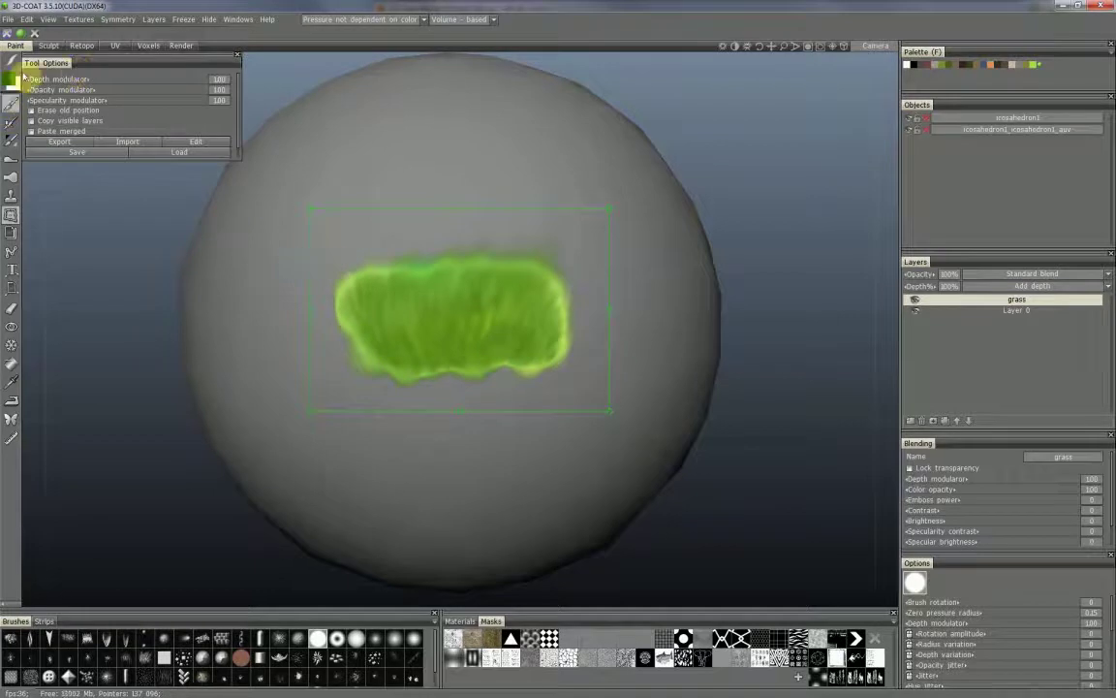
Stamp a copy of the grass patch next to the original and shift the transform frame to uncovered sphere surface
{"action": "mouse_move", "coordinate": [639, 348]}
{"action": "left_mouse_down", "text": "alt"}
{"action": "mouse_move", "coordinate": [628, 299]}
{"action": "mouse_move", "coordinate": [677, 359]}
{"action": "left_mouse_up", "text": "alt"}
{"action": "middle_click_drag", "start_coordinate": [677, 359], "coordinate": [688, 333], "text": "alt"}
{"action": "mouse_move", "coordinate": [688, 332]}
{"action": "left_mouse_down", "text": "alt"}
{"action": "mouse_move", "coordinate": [520, 332]}
{"action": "mouse_move", "coordinate": [454, 366]}
{"action": "left_mouse_up", "text": "alt"}
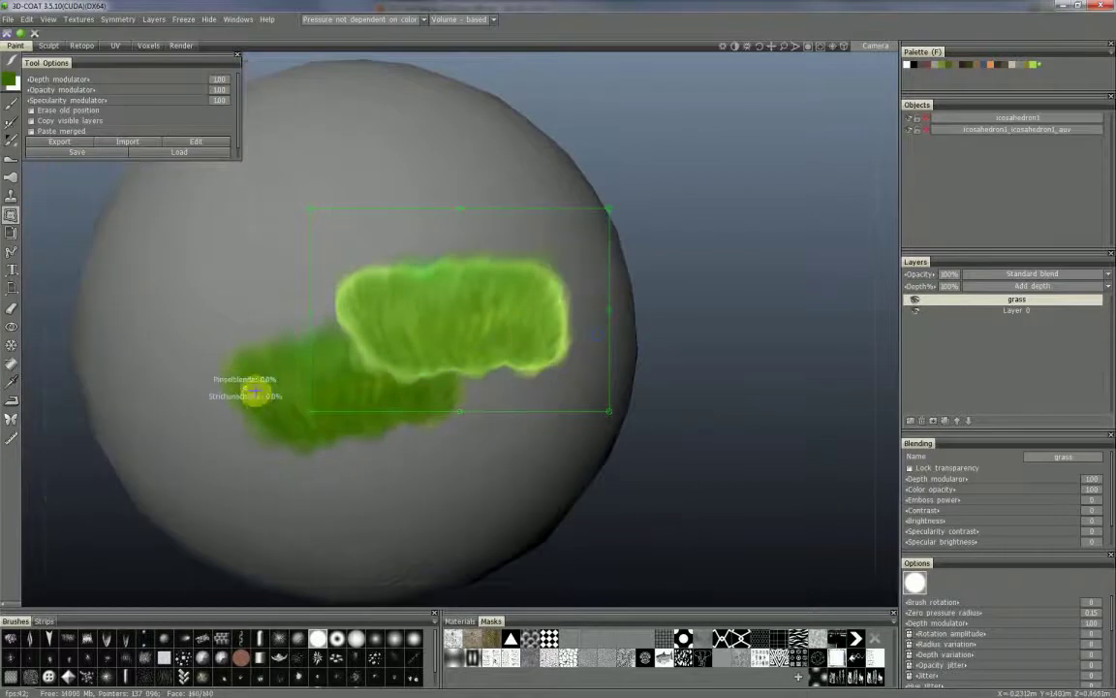
{"action": "mouse_move", "coordinate": [479, 468]}
{"action": "left_mouse_down", "text": "alt"}
{"action": "mouse_move", "coordinate": [523, 463]}
{"action": "mouse_move", "coordinate": [521, 453]}
{"action": "mouse_move", "coordinate": [605, 479]}
{"action": "mouse_move", "coordinate": [608, 501]}
{"action": "mouse_move", "coordinate": [640, 467]}
{"action": "mouse_move", "coordinate": [636, 456]}
{"action": "mouse_move", "coordinate": [666, 444]}
{"action": "left_mouse_up", "text": "alt"}
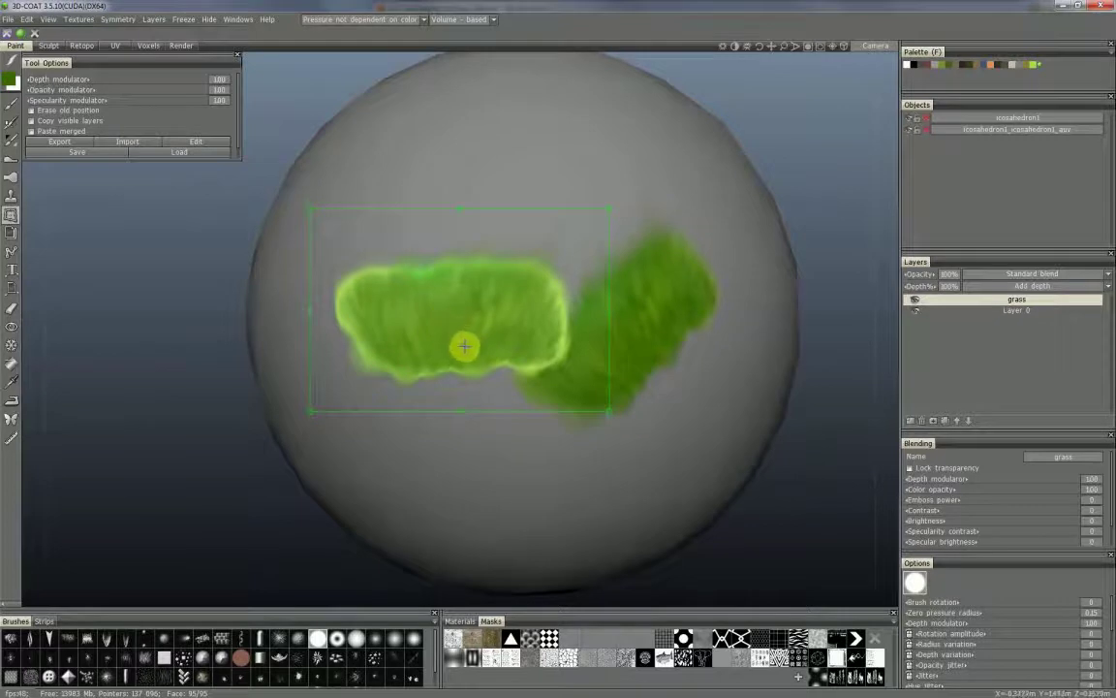
{"action": "mouse_move", "coordinate": [600, 515]}
{"action": "left_mouse_down", "text": "alt"}
{"action": "mouse_move", "coordinate": [620, 462]}
{"action": "mouse_move", "coordinate": [677, 526]}
{"action": "mouse_move", "coordinate": [601, 510]}
{"action": "mouse_move", "coordinate": [538, 524]}
{"action": "mouse_move", "coordinate": [543, 515]}
{"action": "left_mouse_up", "text": "alt"}
{"action": "left_click_drag", "start_coordinate": [580, 290], "coordinate": [529, 350]}
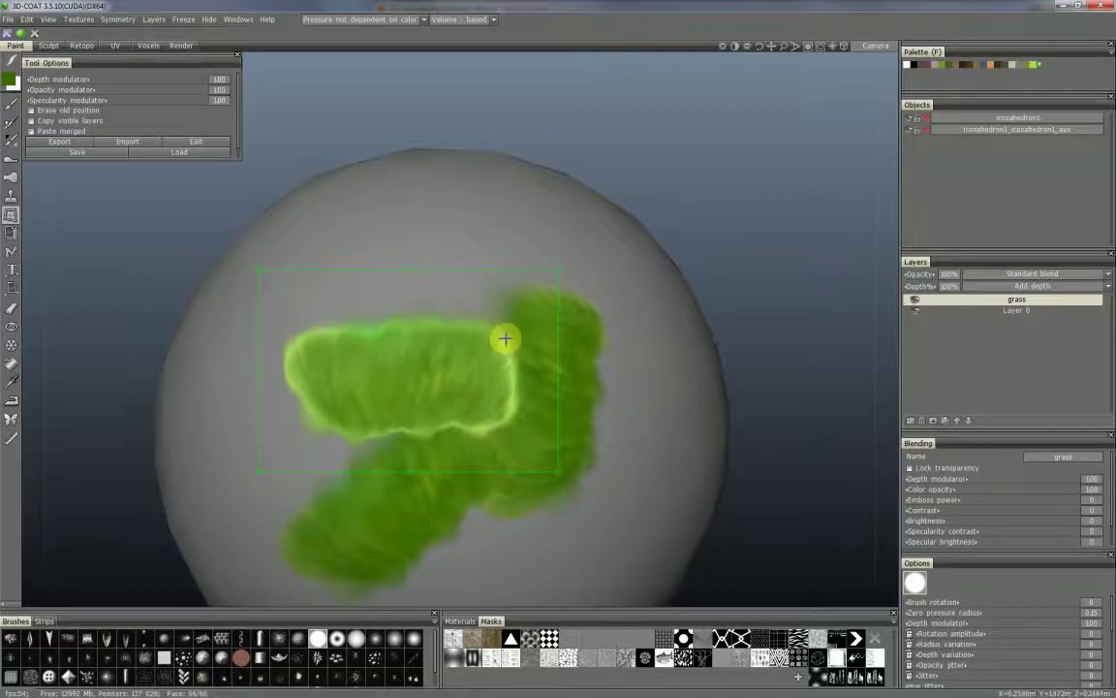
Stamp more grass copies on the sphere, moving the patch upward and rotating its frame between placements
{"action": "mouse_move", "coordinate": [513, 311]}
{"action": "left_mouse_down"}
{"action": "mouse_move", "coordinate": [474, 269]}
{"action": "mouse_move", "coordinate": [641, 331]}
{"action": "mouse_move", "coordinate": [502, 220]}
{"action": "mouse_move", "coordinate": [511, 314]}
{"action": "left_mouse_up"}
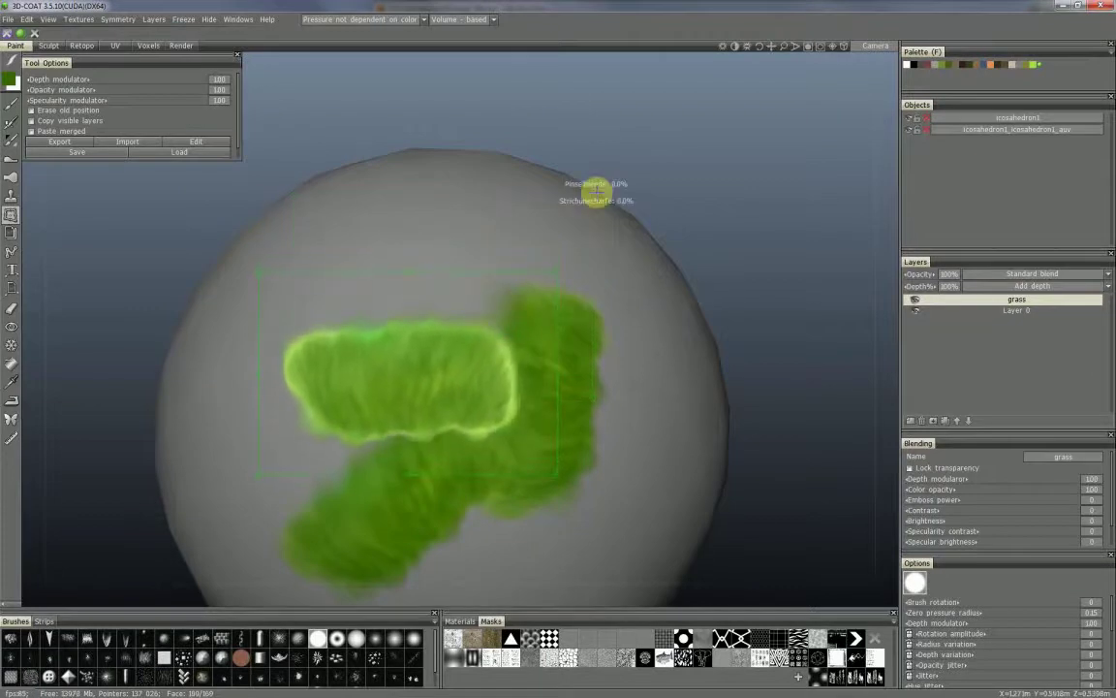
{"action": "mouse_move", "coordinate": [492, 341]}
{"action": "left_mouse_down"}
{"action": "mouse_move", "coordinate": [525, 234]}
{"action": "mouse_move", "coordinate": [496, 259]}
{"action": "left_mouse_up"}
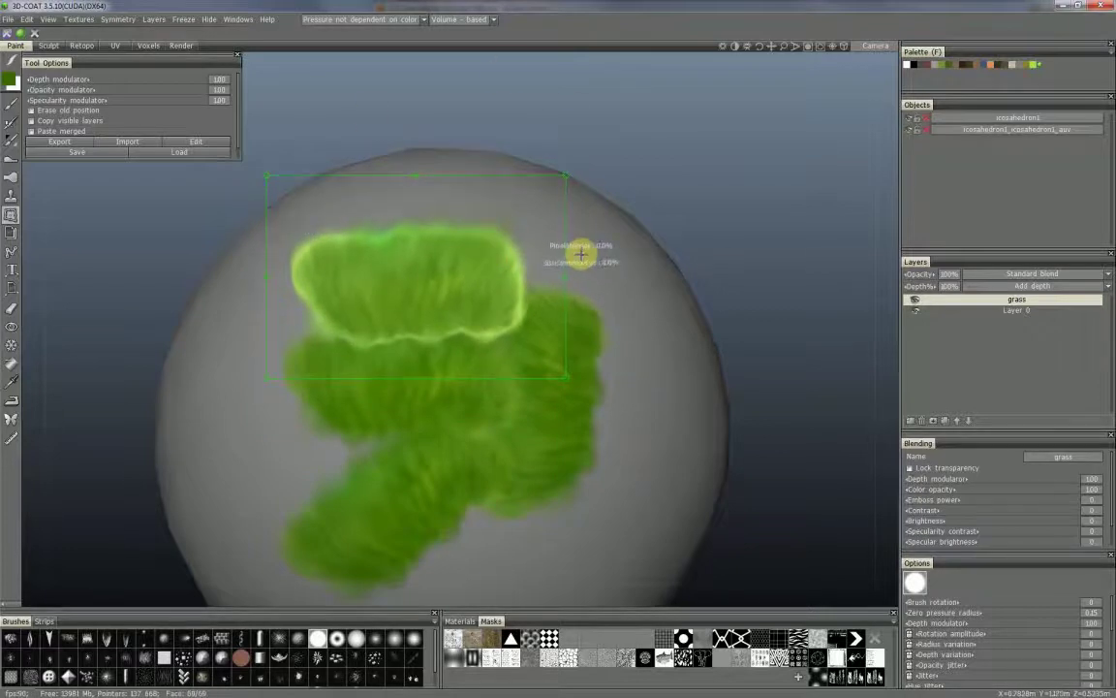
{"action": "left_click_drag", "start_coordinate": [595, 263], "coordinate": [321, 328]}
{"action": "left_click_drag", "start_coordinate": [509, 306], "coordinate": [549, 320]}
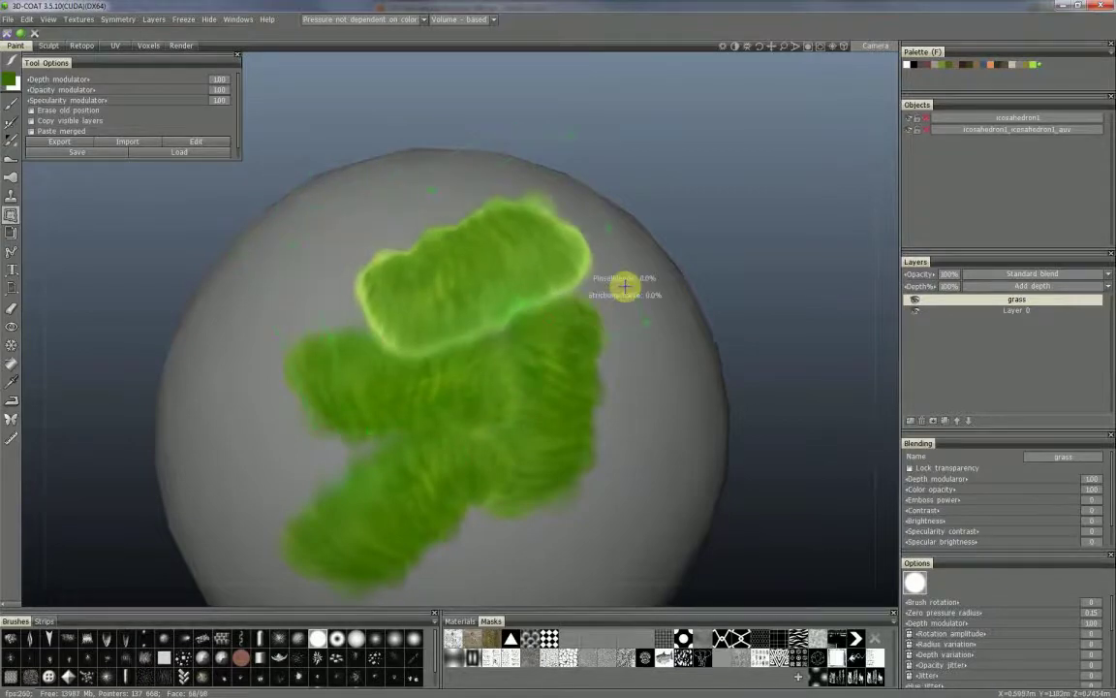
{"action": "mouse_move", "coordinate": [578, 439]}
{"action": "left_mouse_down", "text": "alt"}
{"action": "mouse_move", "coordinate": [526, 436]}
{"action": "mouse_move", "coordinate": [559, 415]}
{"action": "mouse_move", "coordinate": [394, 390]}
{"action": "mouse_move", "coordinate": [454, 410]}
{"action": "mouse_move", "coordinate": [423, 481]}
{"action": "mouse_move", "coordinate": [508, 498]}
{"action": "mouse_move", "coordinate": [500, 467]}
{"action": "mouse_move", "coordinate": [549, 443]}
{"action": "mouse_move", "coordinate": [614, 306]}
{"action": "left_mouse_up", "text": "alt"}
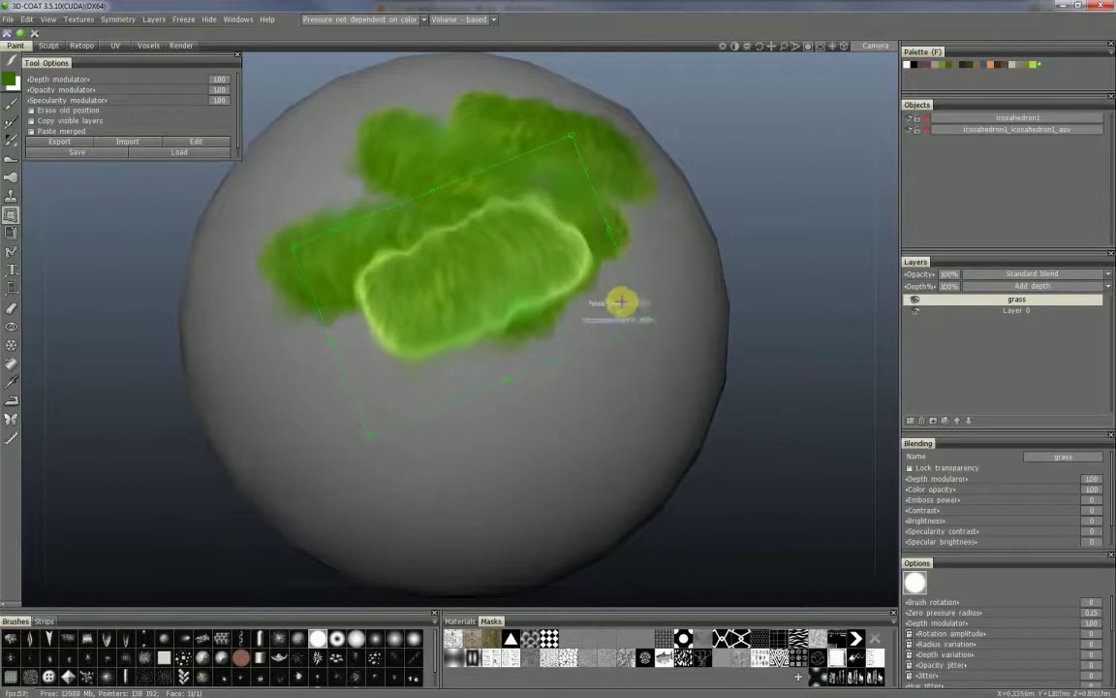
Straighten the grass patch, move it below the stamped area, and distort its frame by the corners and side
{"action": "right_click_drag", "start_coordinate": [667, 270], "coordinate": [636, 321]}
{"action": "left_click_drag", "start_coordinate": [554, 310], "coordinate": [514, 358]}
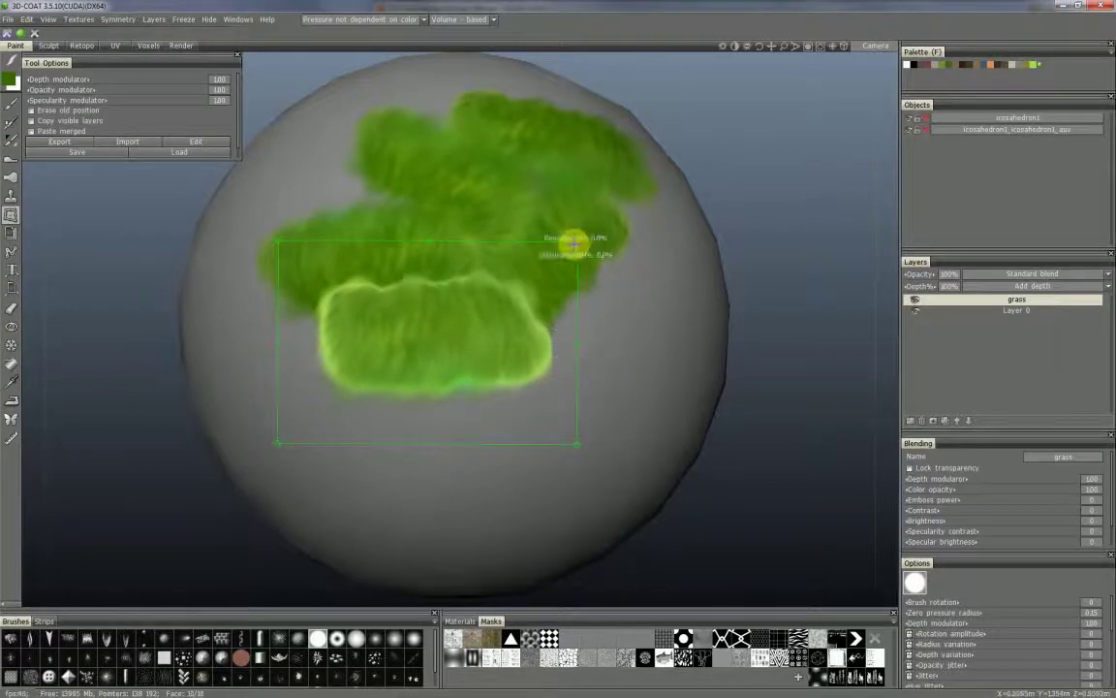
{"action": "left_click_drag", "start_coordinate": [576, 241], "coordinate": [550, 252]}
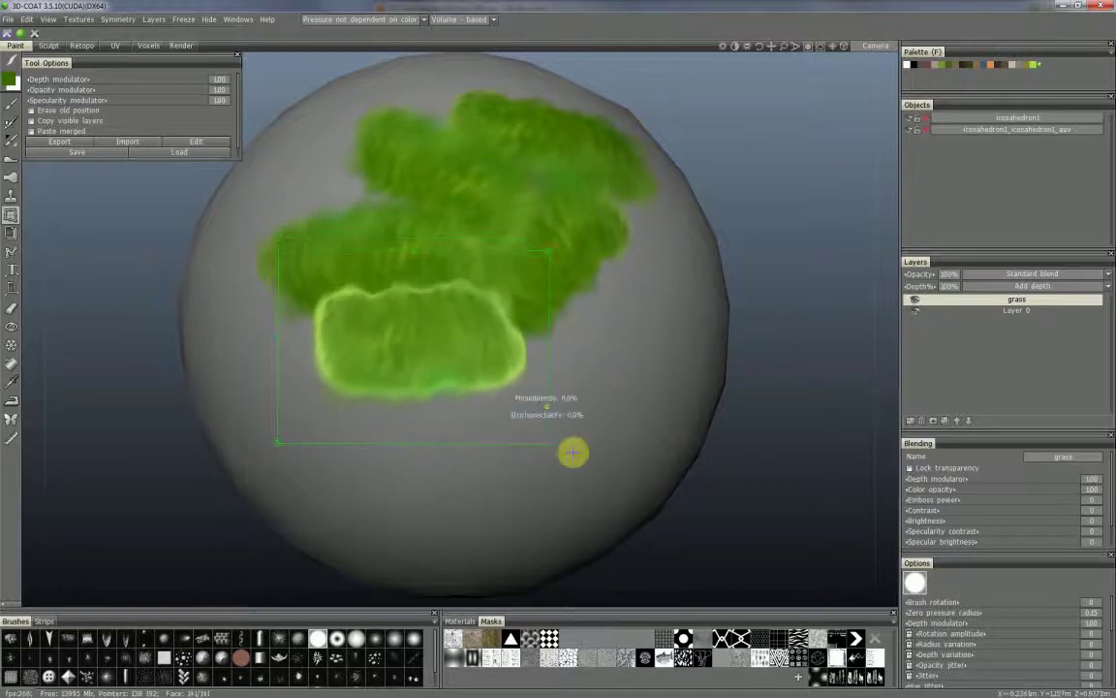
{"action": "mouse_move", "coordinate": [547, 344]}
{"action": "left_mouse_down"}
{"action": "mouse_move", "coordinate": [581, 346]}
{"action": "mouse_move", "coordinate": [570, 343]}
{"action": "left_mouse_up"}
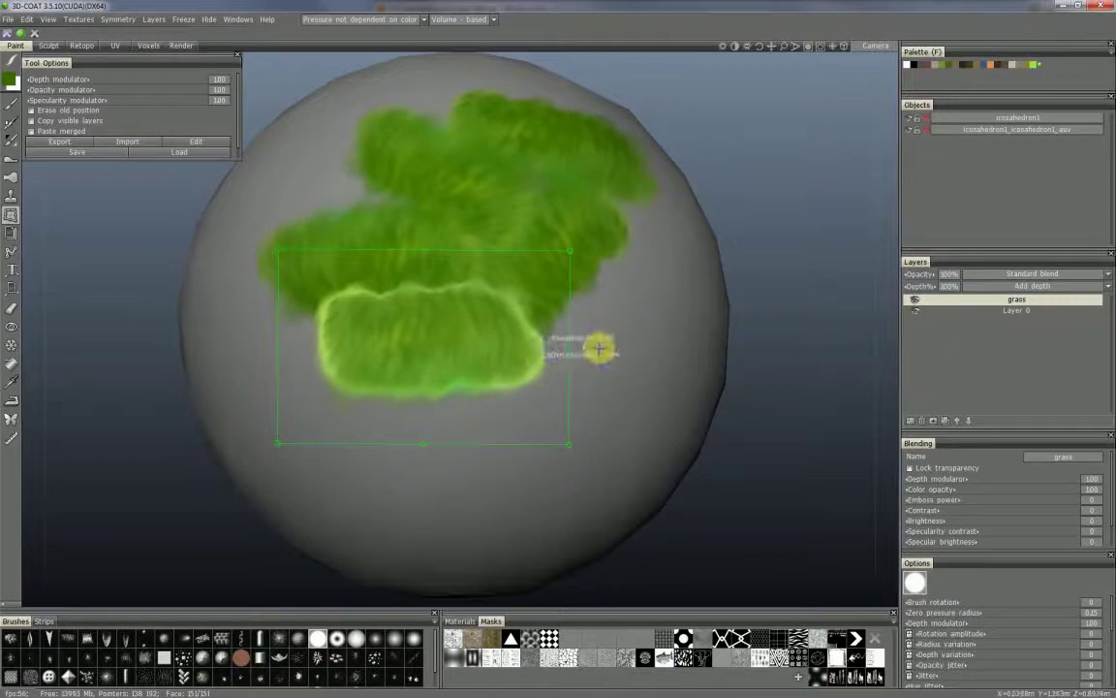
{"action": "mouse_move", "coordinate": [598, 339]}
{"action": "left_mouse_down"}
{"action": "mouse_move", "coordinate": [589, 408]}
{"action": "mouse_move", "coordinate": [601, 379]}
{"action": "mouse_move", "coordinate": [598, 369]}
{"action": "mouse_move", "coordinate": [593, 386]}
{"action": "mouse_move", "coordinate": [595, 347]}
{"action": "left_mouse_up"}
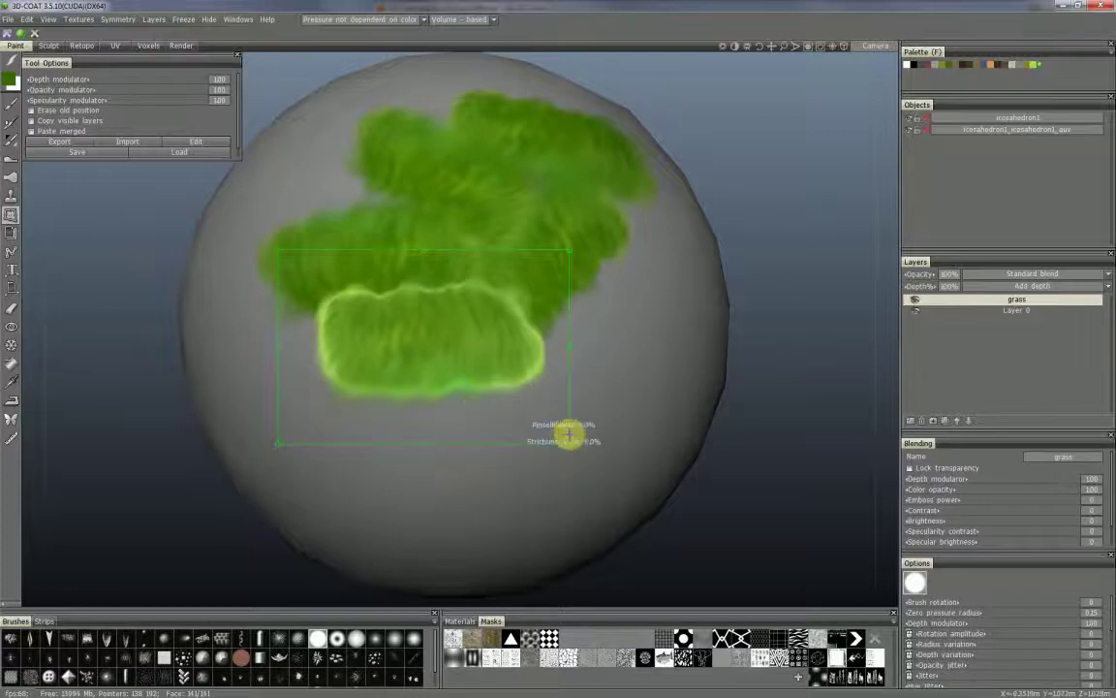
{"action": "left_click_drag", "start_coordinate": [570, 442], "coordinate": [613, 415]}
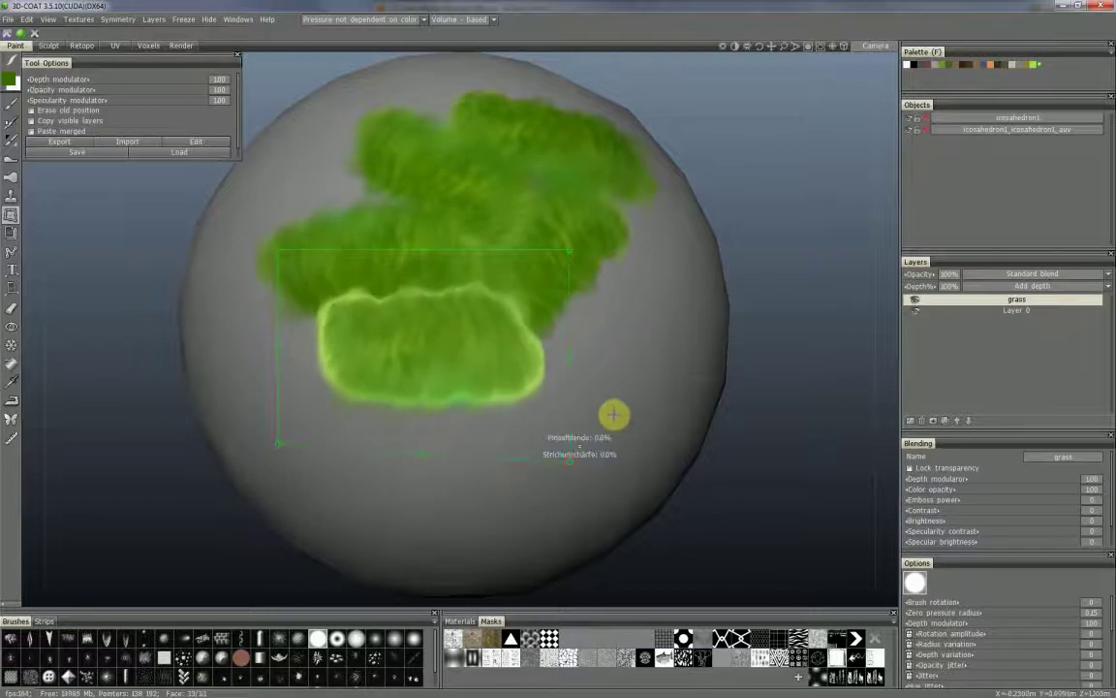
Stamp the distorted grass patch at further spots around the sphere and slightly adjust its lower-right frame corner
{"action": "mouse_move", "coordinate": [614, 323]}
{"action": "middle_mouse_down"}
{"action": "mouse_move", "coordinate": [585, 277]}
{"action": "mouse_move", "coordinate": [637, 326]}
{"action": "mouse_move", "coordinate": [547, 381]}
{"action": "mouse_move", "coordinate": [598, 341]}
{"action": "mouse_move", "coordinate": [541, 331]}
{"action": "middle_mouse_up"}
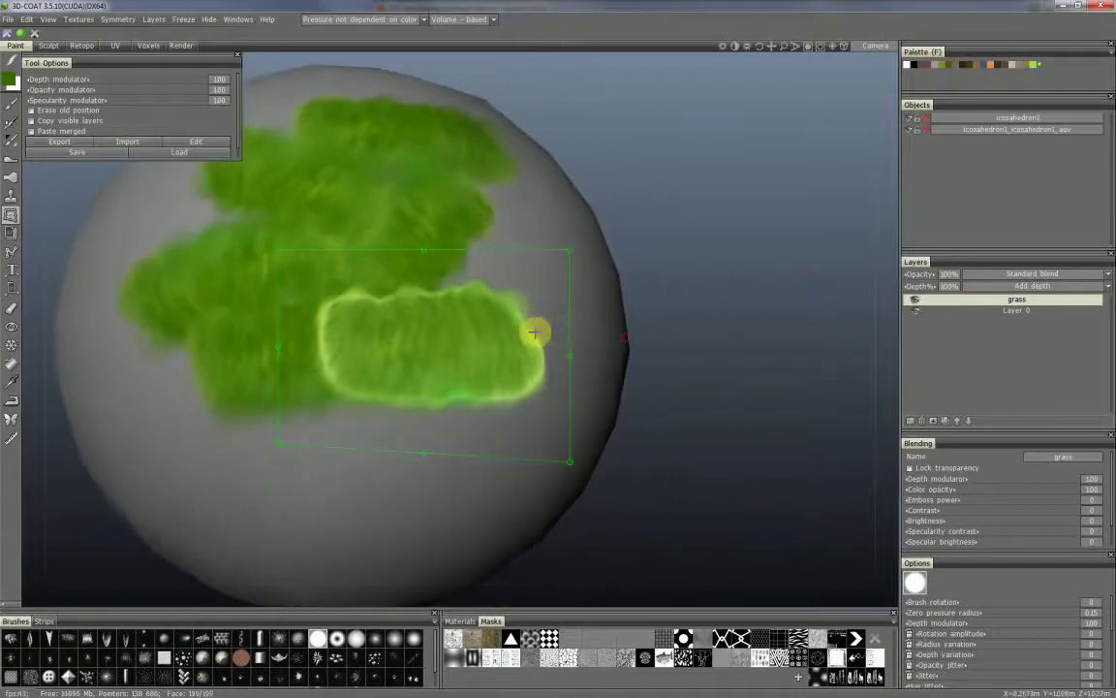
{"action": "mouse_move", "coordinate": [440, 188]}
{"action": "middle_mouse_down"}
{"action": "mouse_move", "coordinate": [331, 162]}
{"action": "mouse_move", "coordinate": [415, 179]}
{"action": "mouse_move", "coordinate": [451, 204]}
{"action": "mouse_move", "coordinate": [406, 175]}
{"action": "mouse_move", "coordinate": [433, 192]}
{"action": "mouse_move", "coordinate": [427, 182]}
{"action": "mouse_move", "coordinate": [426, 219]}
{"action": "middle_mouse_up"}
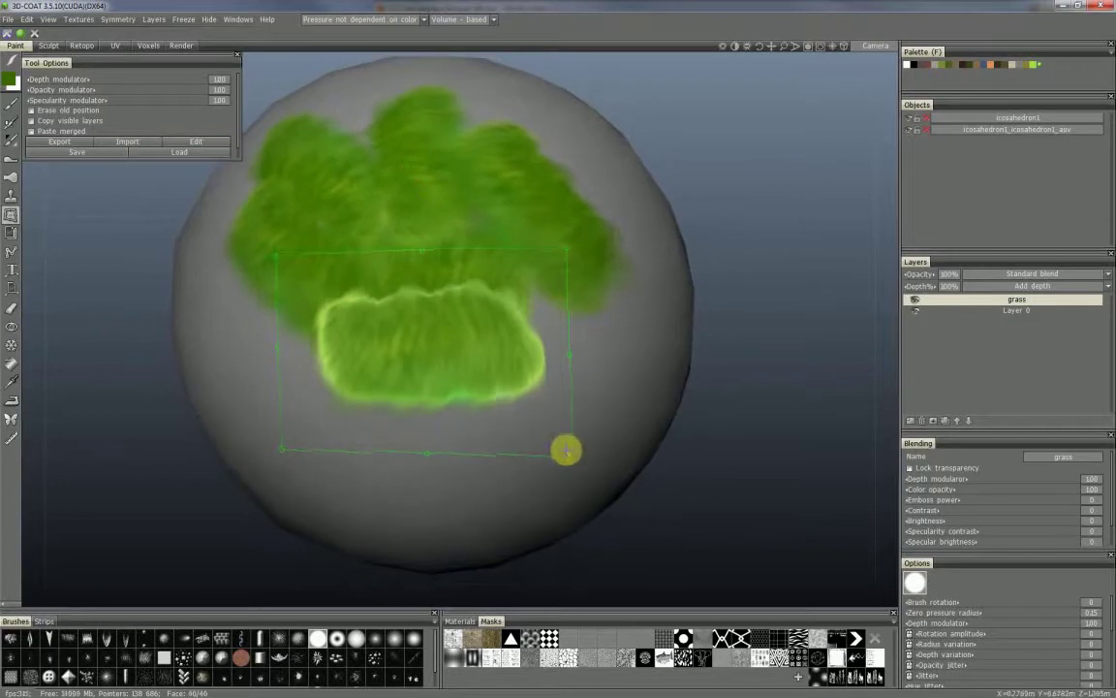
{"action": "left_click_drag", "start_coordinate": [573, 449], "coordinate": [570, 446]}
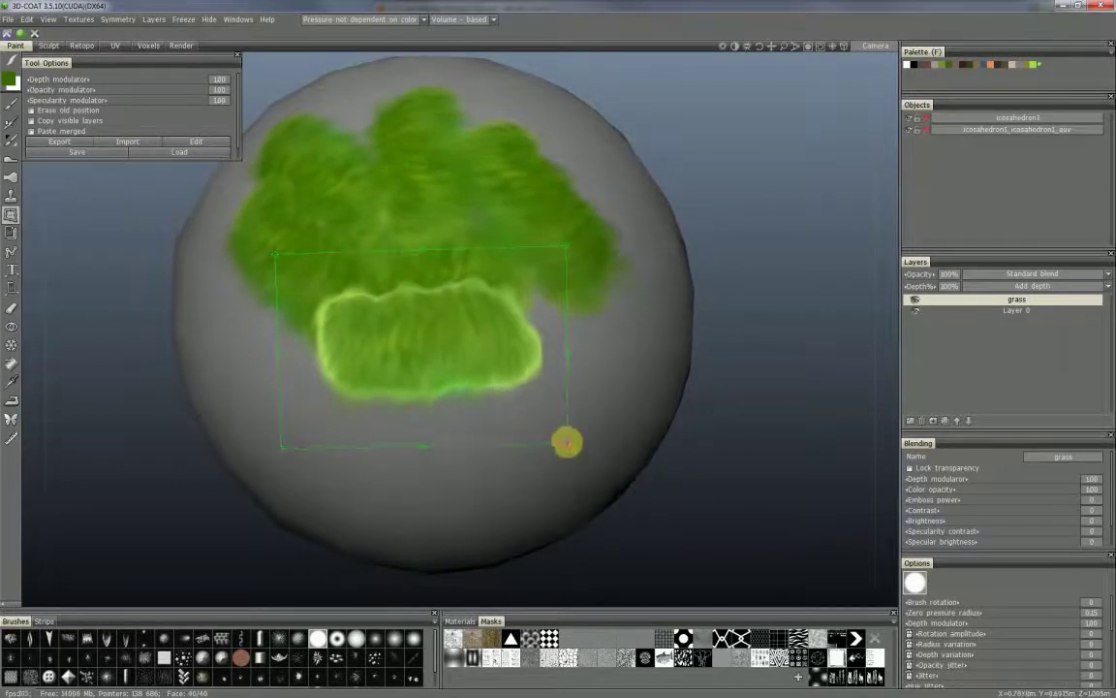
{"action": "middle_click_drag", "start_coordinate": [595, 372], "coordinate": [601, 356]}
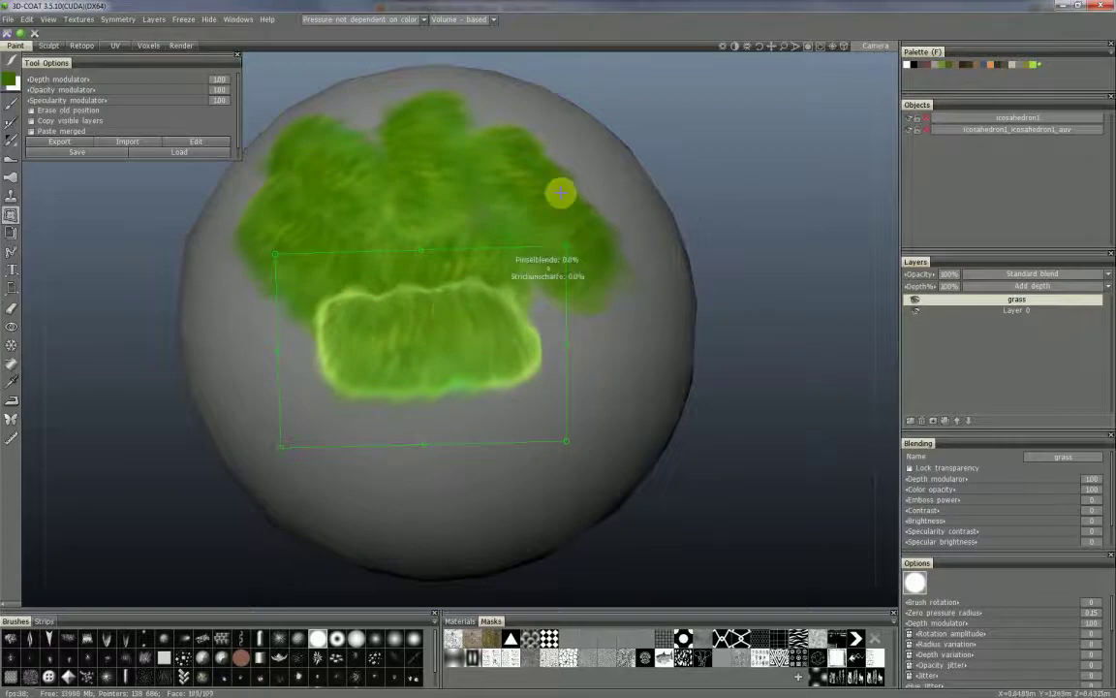
Save the captured grass patch and its transform as myimage.rect in the Rects folder, replacing the existing file
{"action": "left_click", "coordinate": [88, 155]}
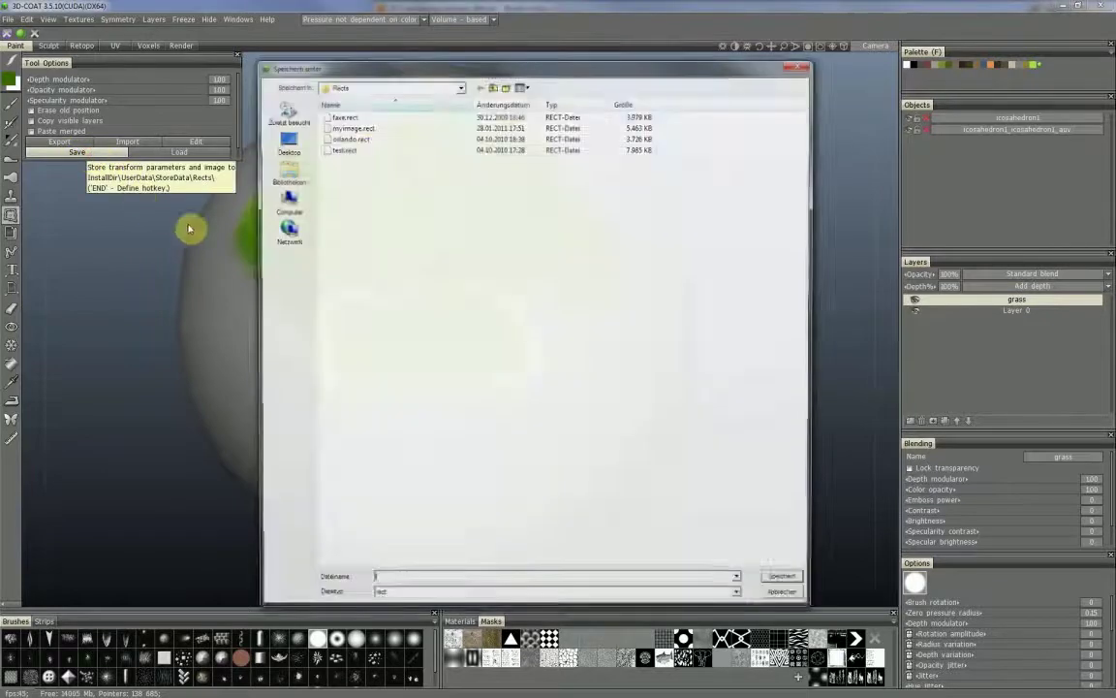
{"action": "left_click", "coordinate": [351, 127]}
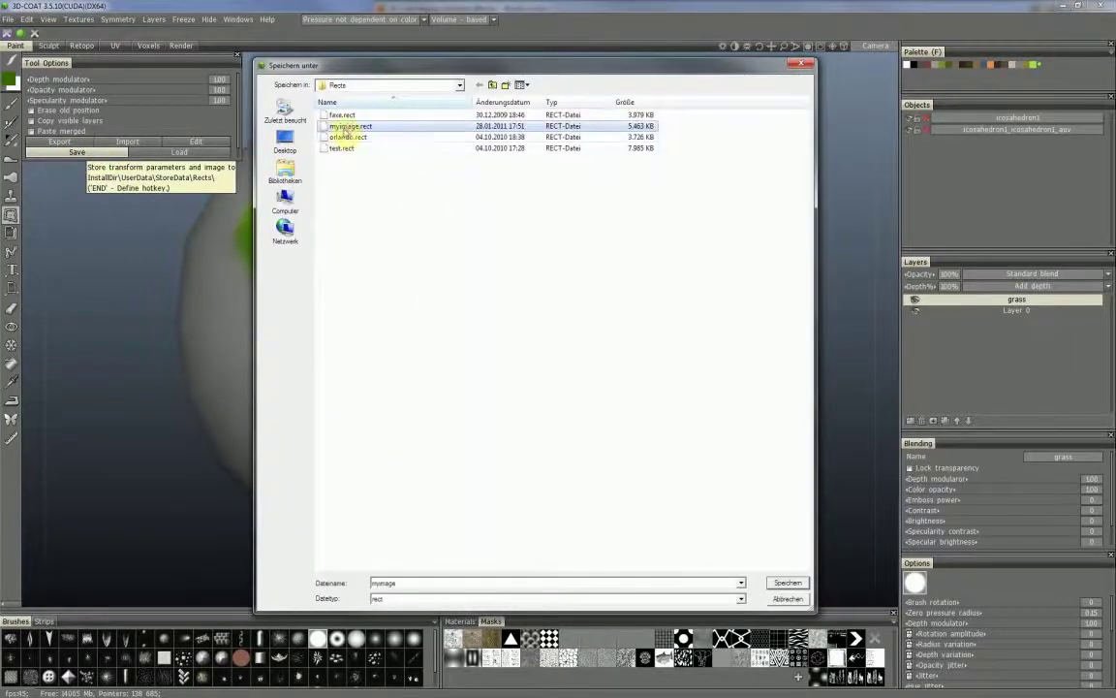
{"action": "left_click", "coordinate": [790, 585]}
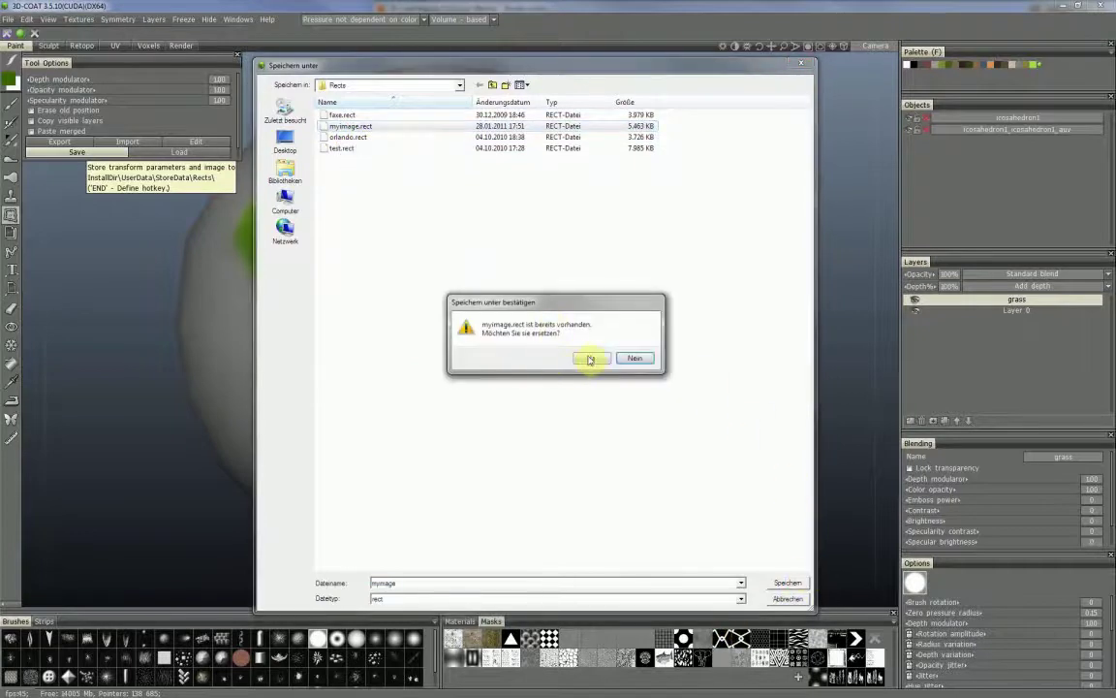
{"action": "left_click", "coordinate": [596, 360]}
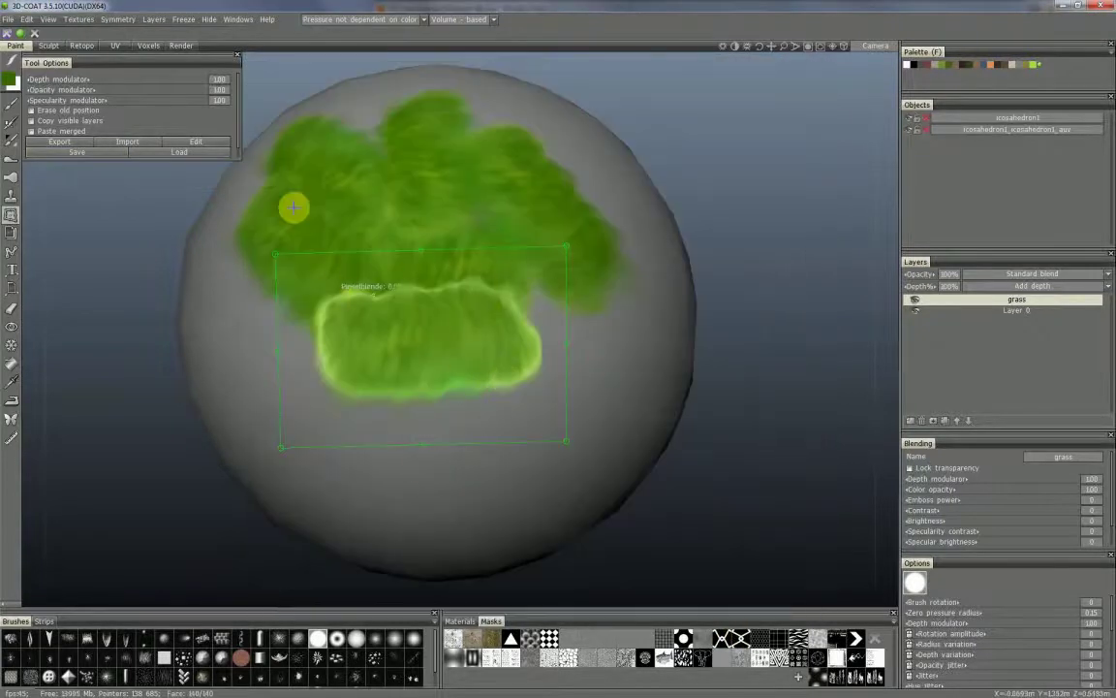
Clear the floating grass patch, switch to the paint brush, and turn the sphere toward an uncovered area
{"action": "key", "text": "Escape"}
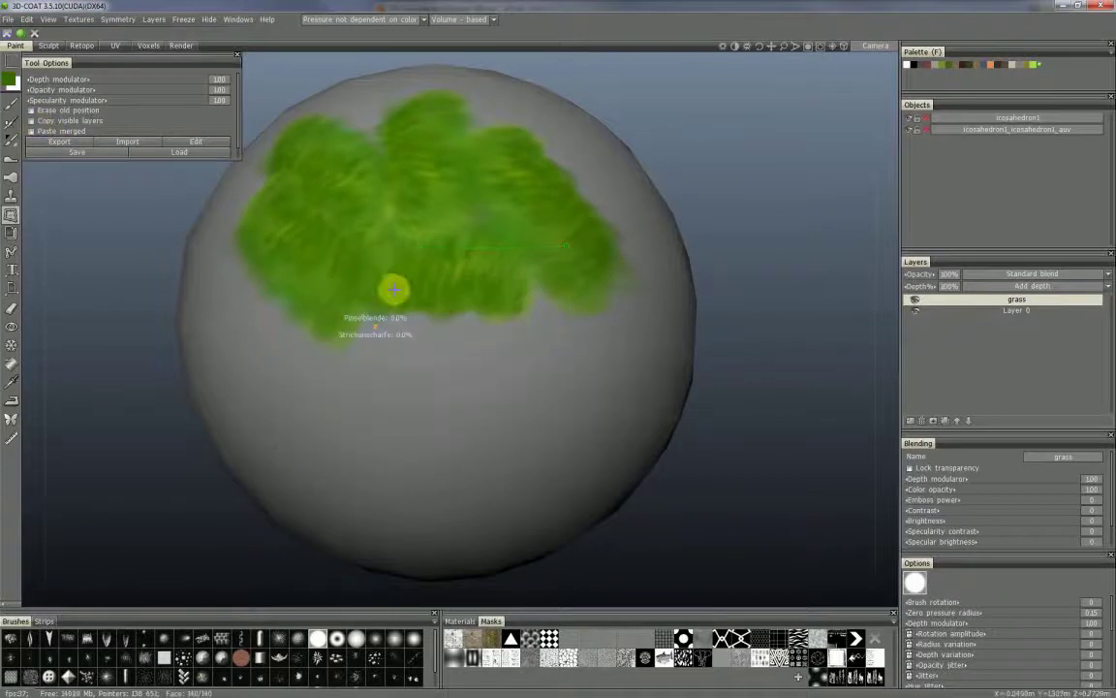
{"action": "left_click", "coordinate": [12, 103]}
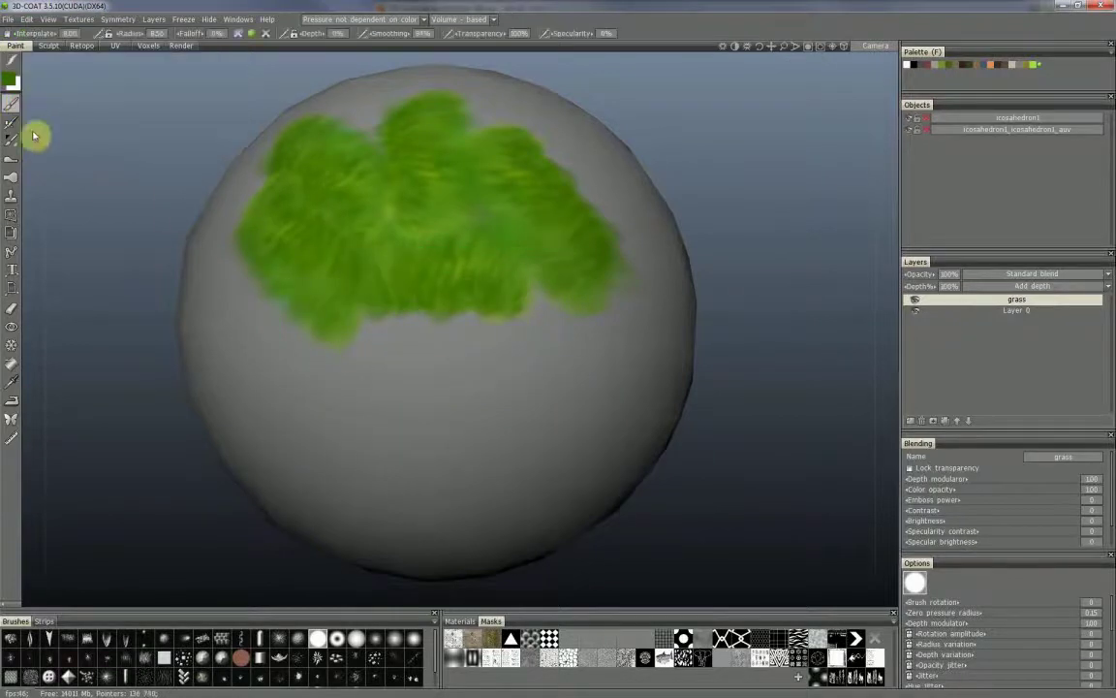
{"action": "mouse_move", "coordinate": [490, 377]}
{"action": "right_mouse_down"}
{"action": "mouse_move", "coordinate": [531, 379]}
{"action": "mouse_move", "coordinate": [561, 276]}
{"action": "mouse_move", "coordinate": [558, 318]}
{"action": "mouse_move", "coordinate": [656, 358]}
{"action": "mouse_move", "coordinate": [577, 299]}
{"action": "right_mouse_up"}
{"action": "mouse_move", "coordinate": [494, 303]}
{"action": "left_mouse_down", "text": "alt"}
{"action": "mouse_move", "coordinate": [528, 344]}
{"action": "mouse_move", "coordinate": [580, 339]}
{"action": "left_mouse_up", "text": "alt"}
{"action": "left_click_drag", "start_coordinate": [438, 342], "coordinate": [526, 333], "text": "alt"}
{"action": "middle_click_drag", "start_coordinate": [524, 333], "coordinate": [456, 352]}
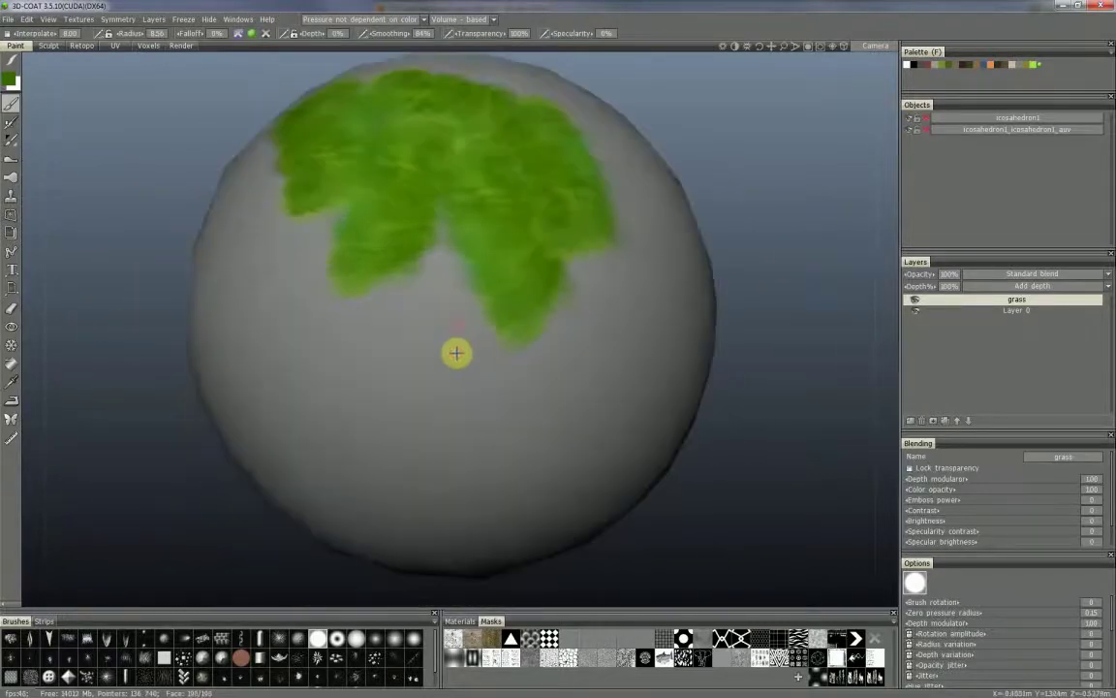
Switch to the copy-and-transform tool and load the saved grass patch myimage.rect from the Rects folder
{"action": "left_click", "coordinate": [12, 219]}
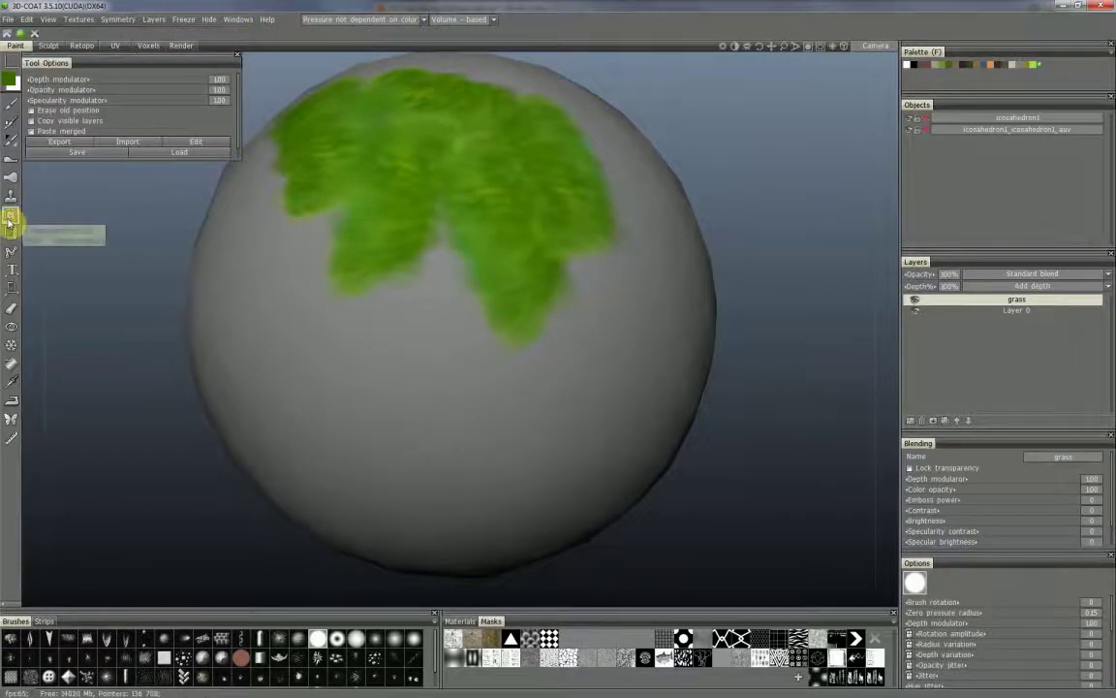
{"action": "left_click", "coordinate": [179, 153]}
{"action": "left_click", "coordinate": [349, 127]}
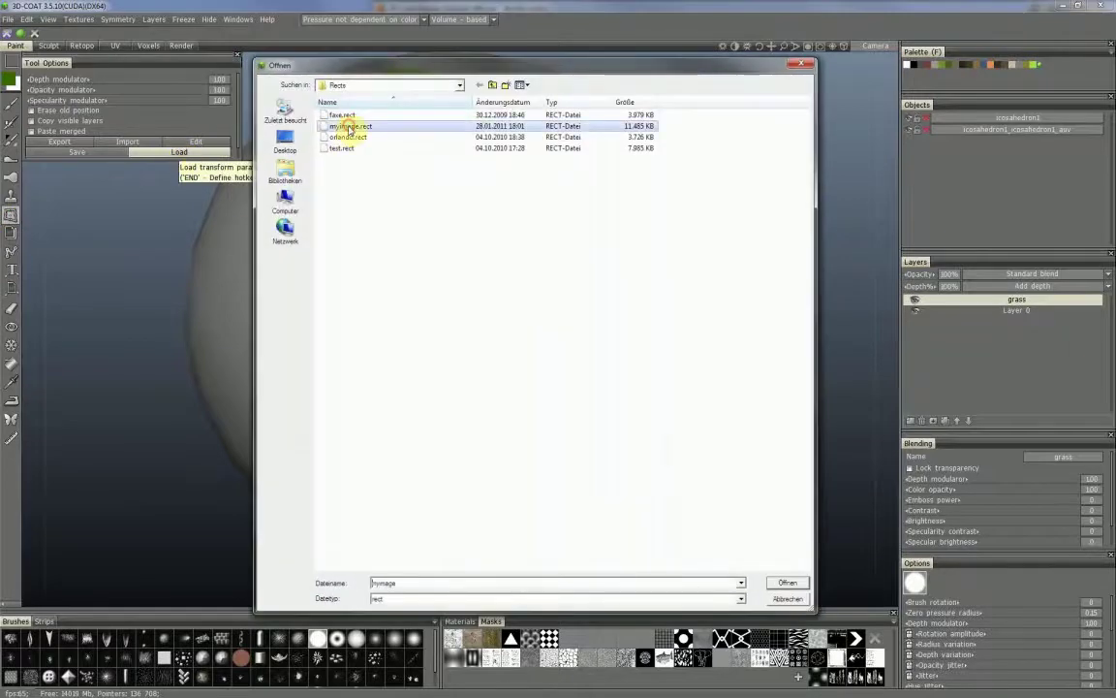
{"action": "left_click", "coordinate": [787, 582]}
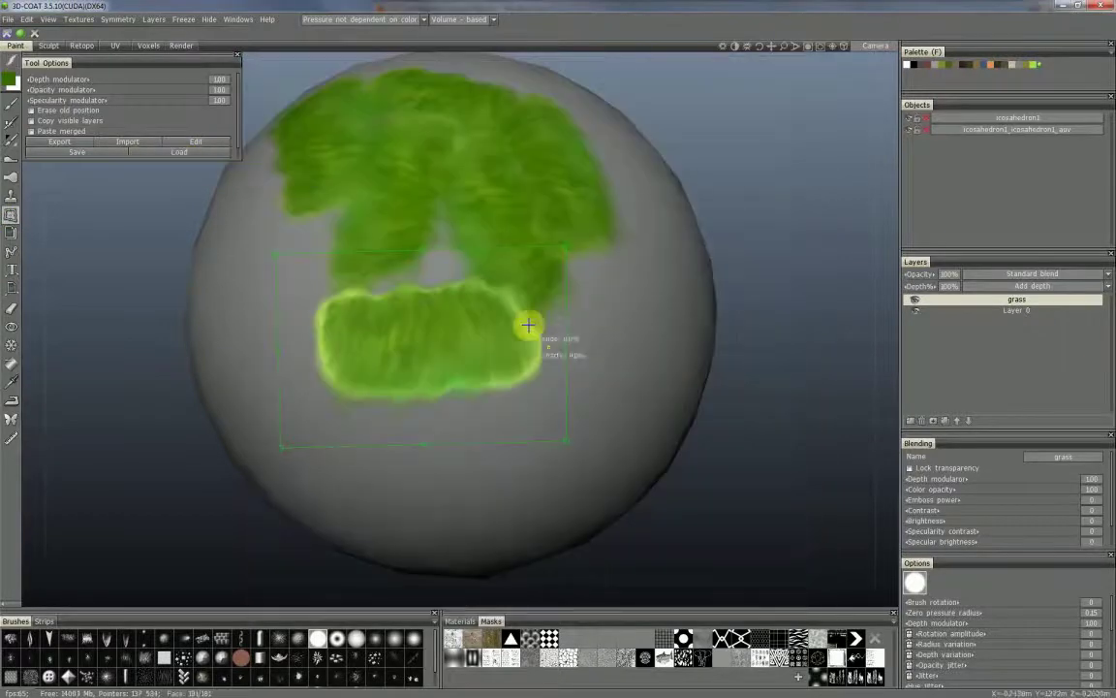
Move and rotate the loaded grass patch over the gap at the lower edge of the painted area and stamp it
{"action": "left_click_drag", "start_coordinate": [475, 335], "coordinate": [461, 302]}
{"action": "left_click_drag", "start_coordinate": [590, 275], "coordinate": [543, 152]}
{"action": "left_click_drag", "start_coordinate": [441, 329], "coordinate": [453, 316]}
{"action": "key", "text": "Return"}
Turn the sphere, rotate the floating grass patch nearly level at the lower edge of the grass, and clear it
{"action": "mouse_move", "coordinate": [536, 398]}
{"action": "middle_mouse_down"}
{"action": "mouse_move", "coordinate": [579, 369]}
{"action": "mouse_move", "coordinate": [628, 377]}
{"action": "middle_mouse_up"}
{"action": "right_click_drag", "start_coordinate": [628, 378], "coordinate": [556, 369]}
{"action": "right_click_drag", "start_coordinate": [617, 412], "coordinate": [625, 363]}
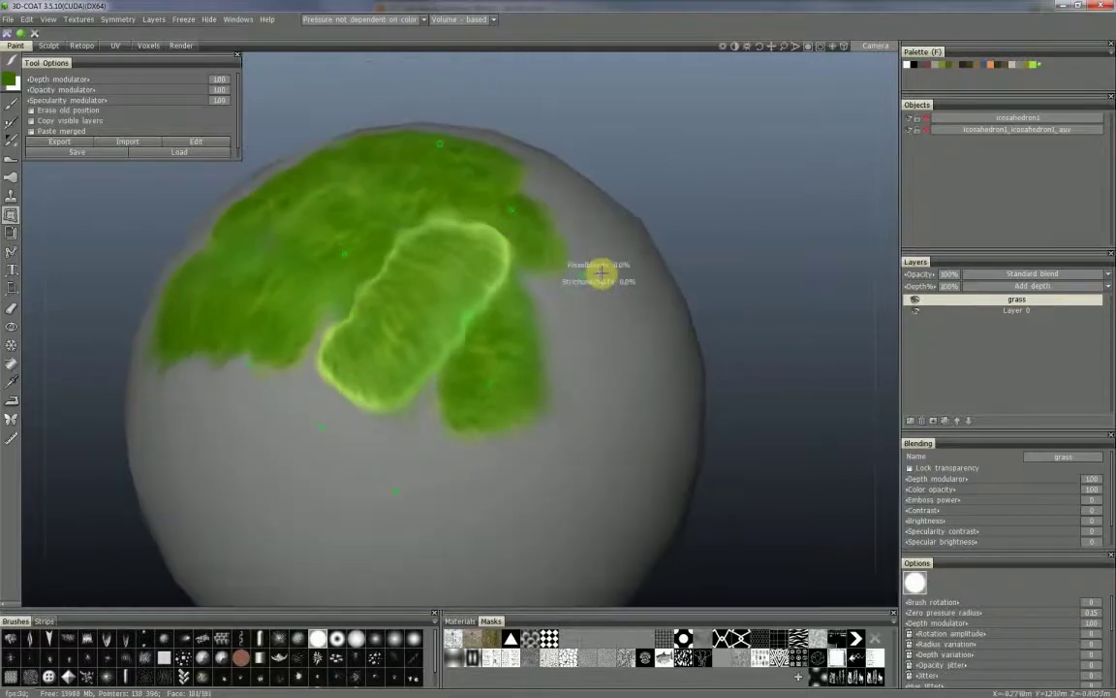
{"action": "left_click_drag", "start_coordinate": [588, 308], "coordinate": [489, 374]}
{"action": "left_click_drag", "start_coordinate": [496, 329], "coordinate": [449, 372]}
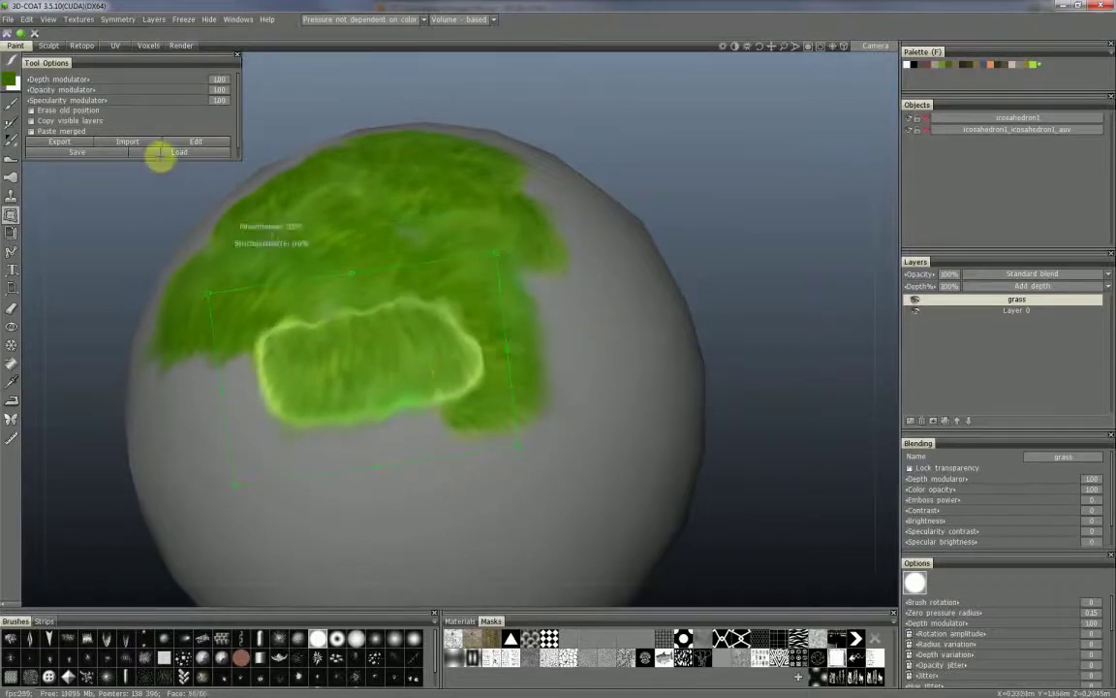
{"action": "key", "text": "Escape"}
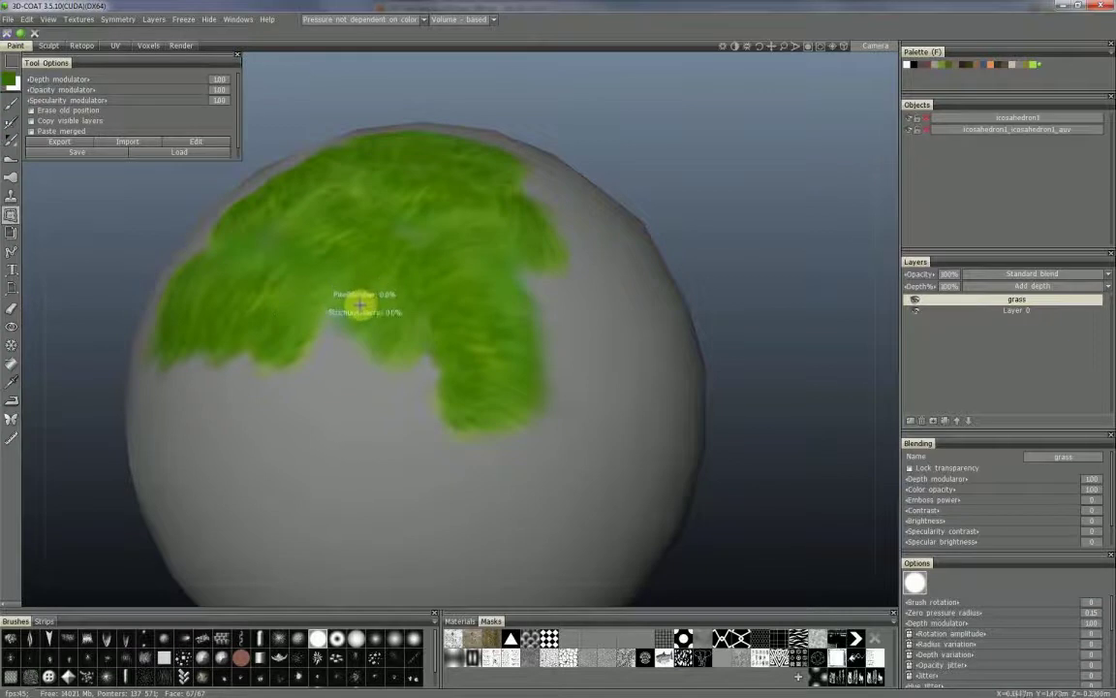
{"action": "left_click", "coordinate": [10, 34]}
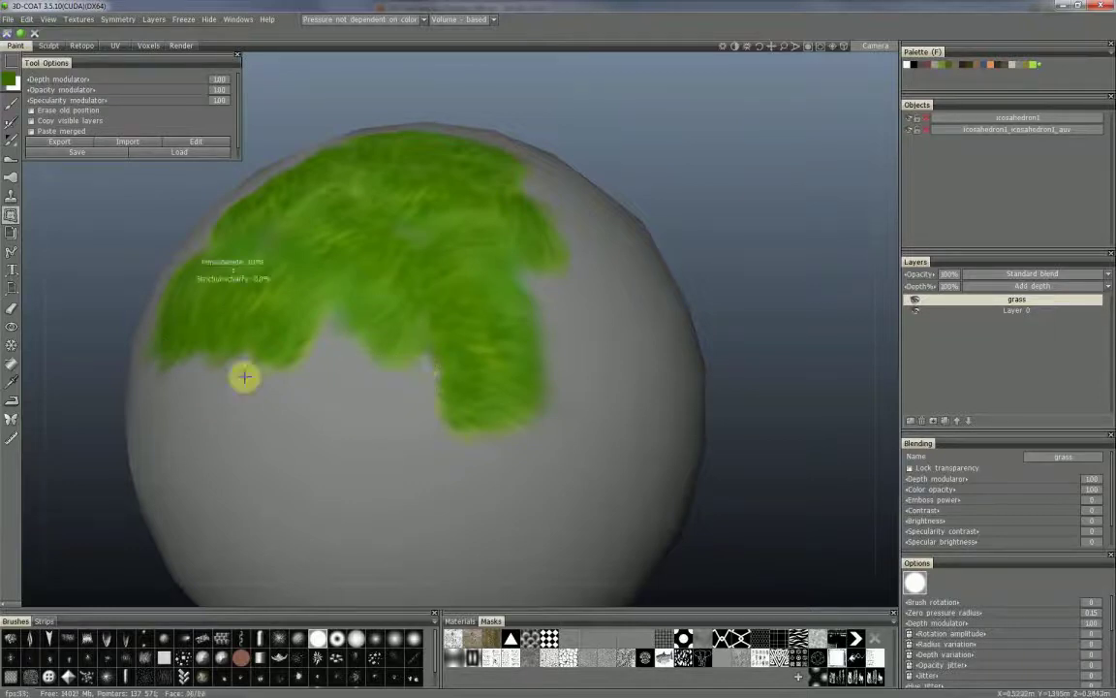
{"action": "left_click", "coordinate": [11, 217]}
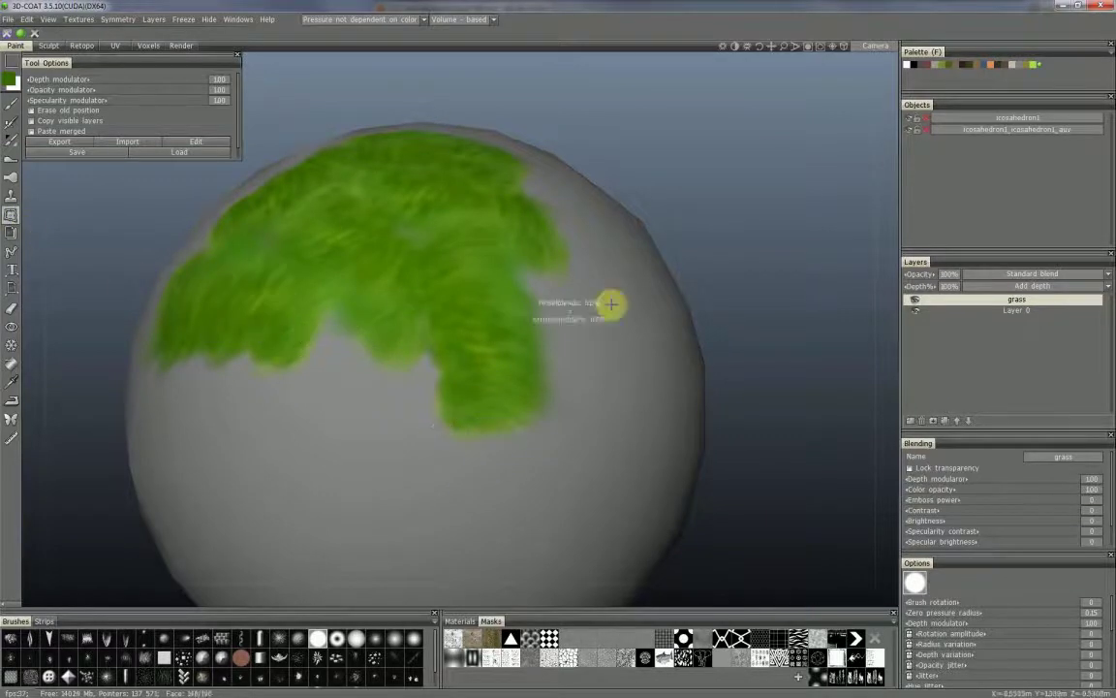
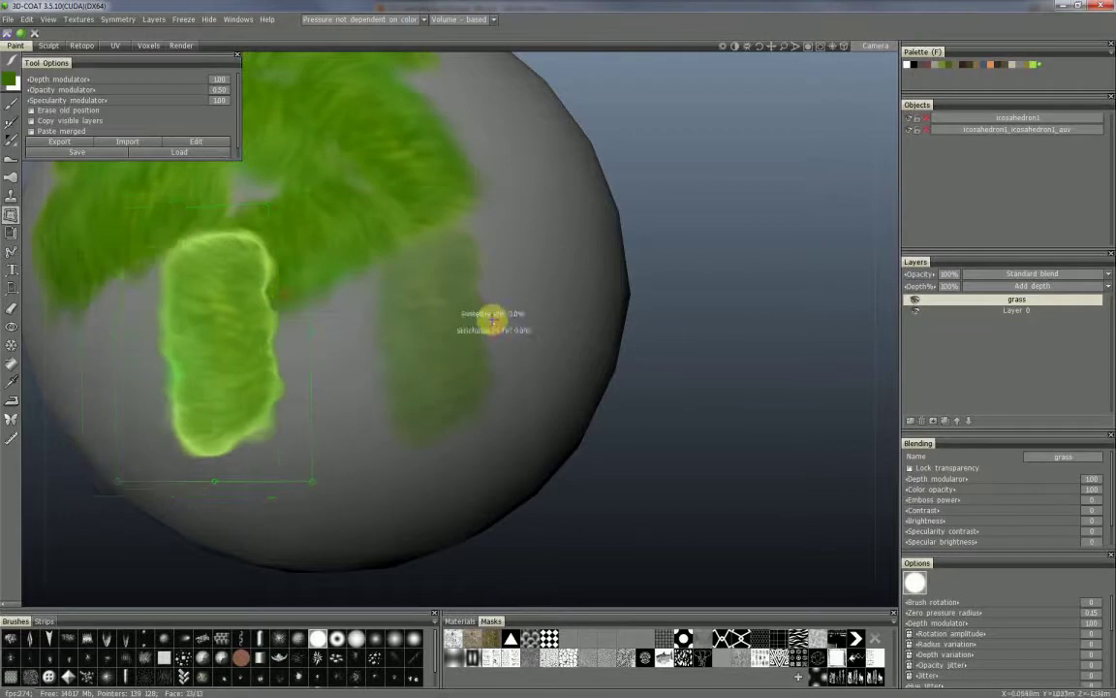
Rotate the floating grass patch diagonally and place it beside the faint half-opacity stamp
{"action": "left_click_drag", "start_coordinate": [491, 319], "coordinate": [481, 294], "text": "alt"}
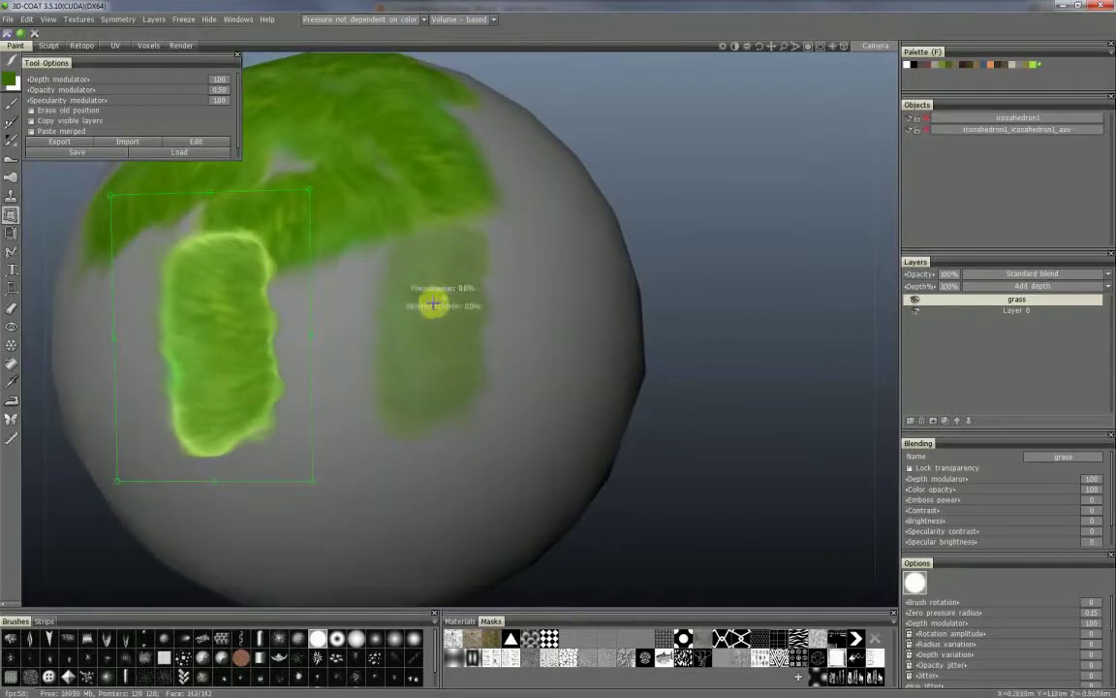
{"action": "left_click_drag", "start_coordinate": [215, 274], "coordinate": [243, 274]}
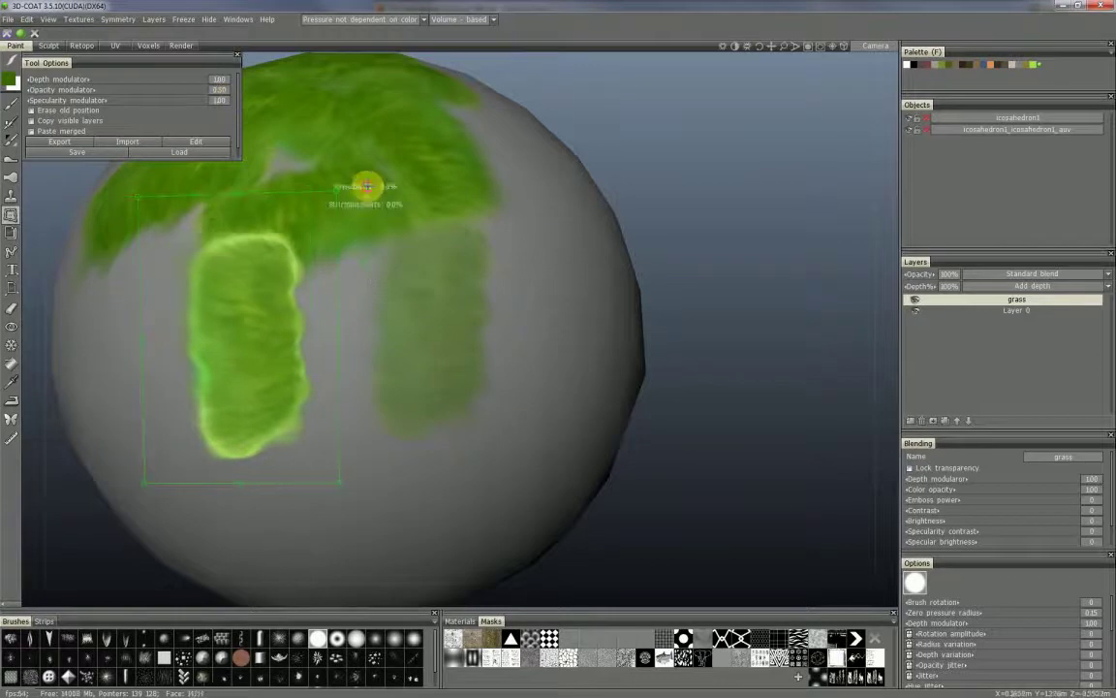
{"action": "left_click_drag", "start_coordinate": [367, 187], "coordinate": [351, 358]}
{"action": "left_click_drag", "start_coordinate": [292, 309], "coordinate": [321, 285]}
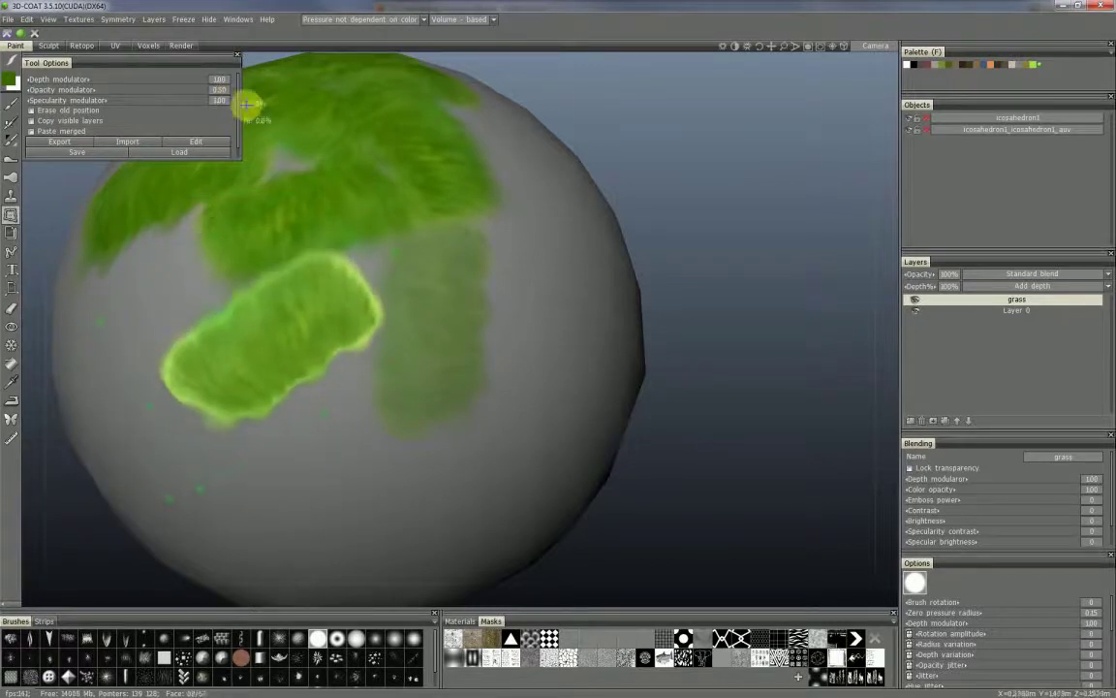
Set the opacity modulator to 2, stamp the diagonal grass patch, and move the floating copy past the faint stamp
{"action": "left_click", "coordinate": [219, 91]}
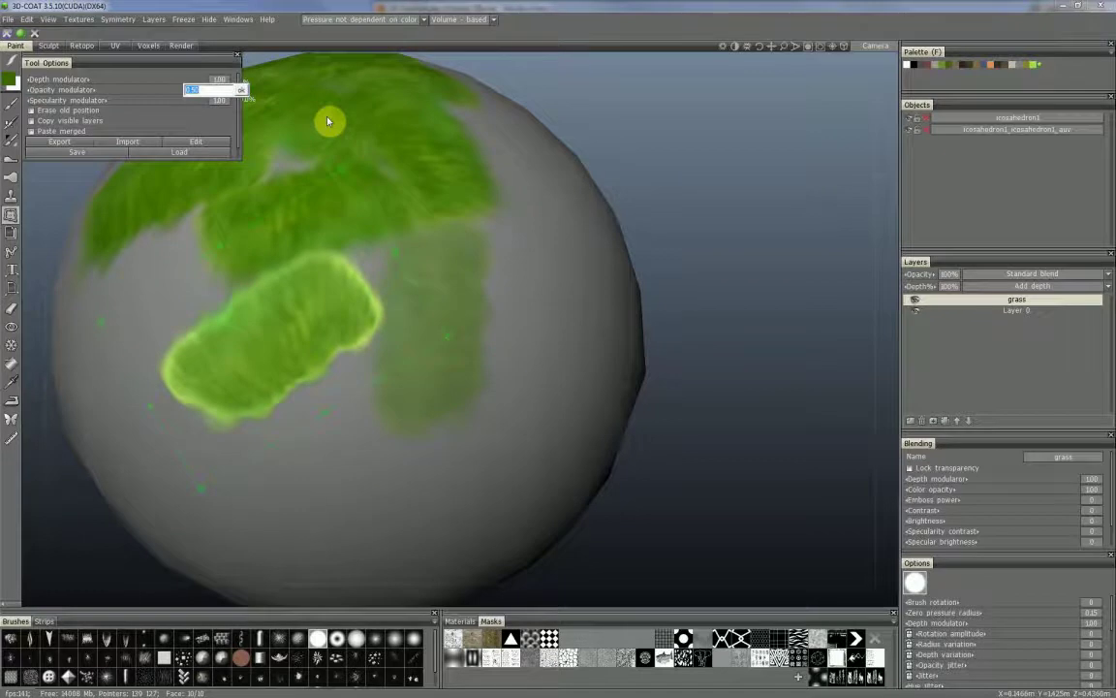
{"action": "type", "text": "2"}
{"action": "key", "text": "Return"}
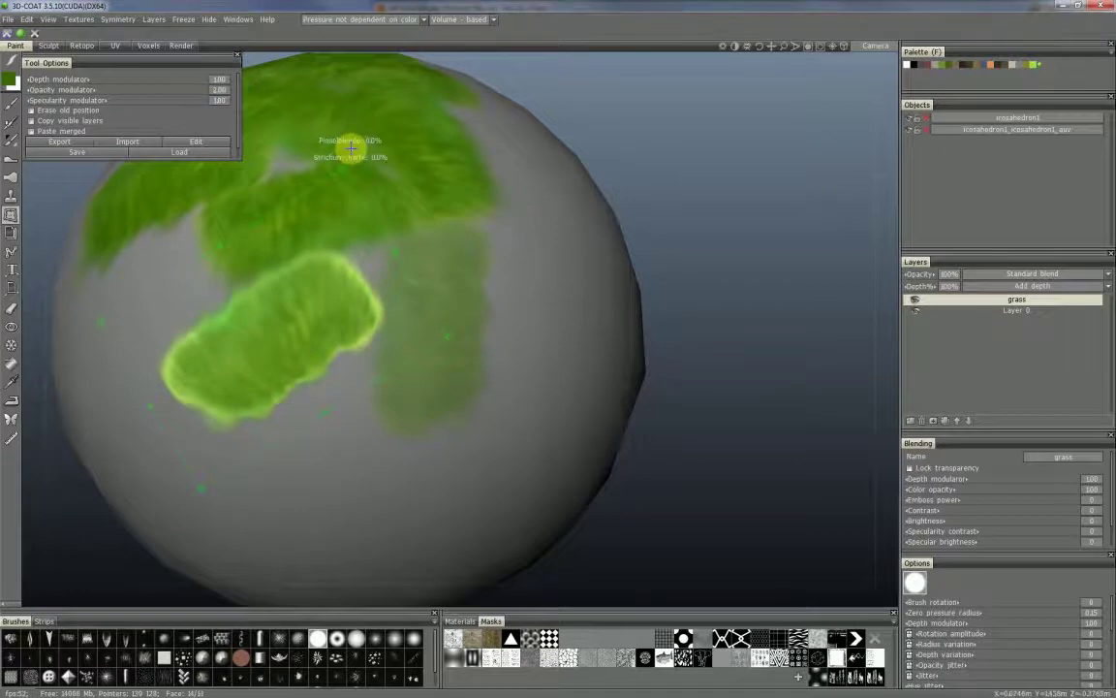
{"action": "left_click_drag", "start_coordinate": [309, 323], "coordinate": [551, 379]}
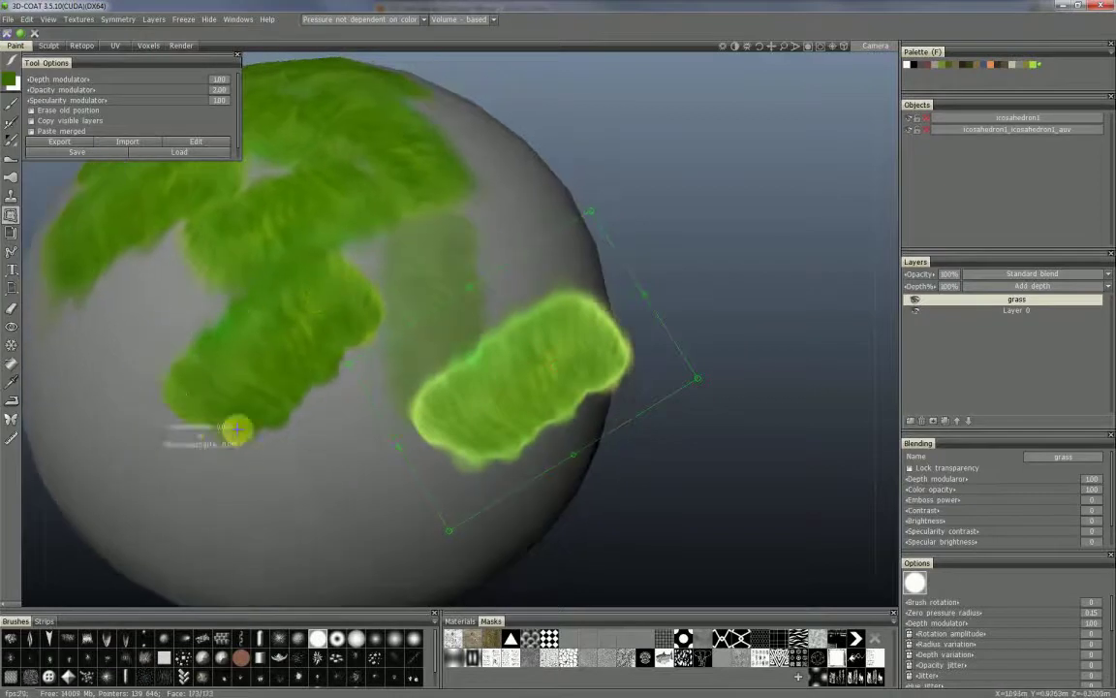
Move the patch below the strong stamp, stamp it with the opacity modulator at 1.00, and shift the floating copy aside
{"action": "mouse_move", "coordinate": [314, 319]}
{"action": "left_mouse_down", "text": "alt"}
{"action": "mouse_move", "coordinate": [332, 311]}
{"action": "mouse_move", "coordinate": [301, 287]}
{"action": "left_mouse_up", "text": "alt"}
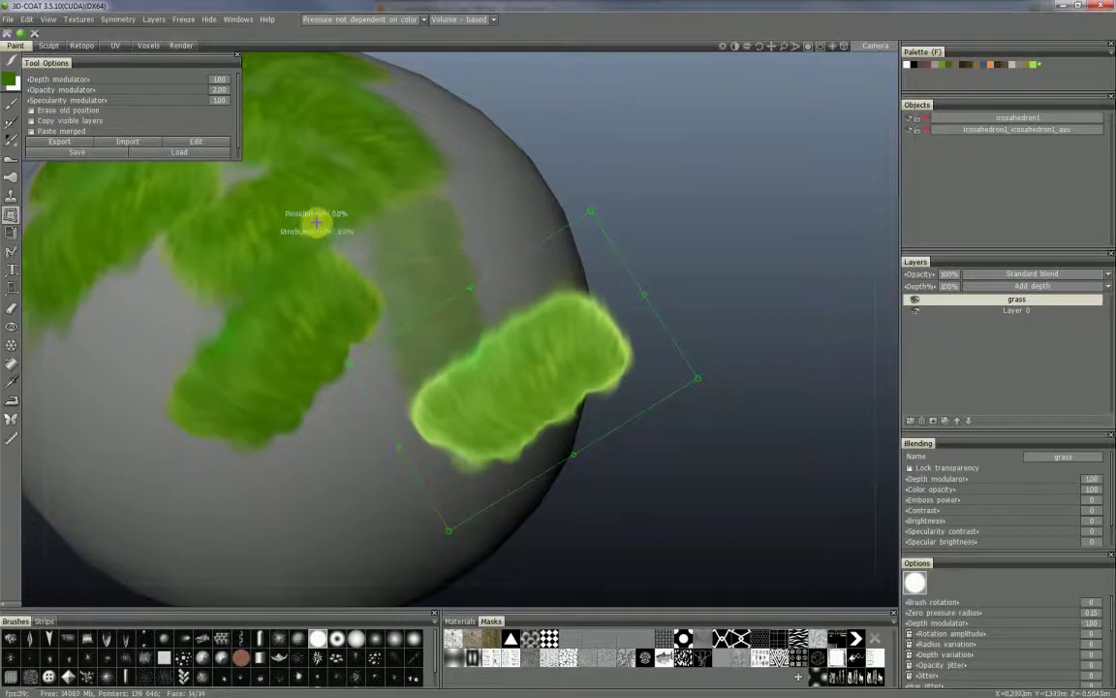
{"action": "mouse_move", "coordinate": [542, 394]}
{"action": "left_mouse_down", "text": "alt"}
{"action": "mouse_move", "coordinate": [473, 332]}
{"action": "mouse_move", "coordinate": [371, 366]}
{"action": "mouse_move", "coordinate": [377, 285]}
{"action": "left_mouse_up", "text": "alt"}
{"action": "left_click_drag", "start_coordinate": [542, 365], "coordinate": [351, 389]}
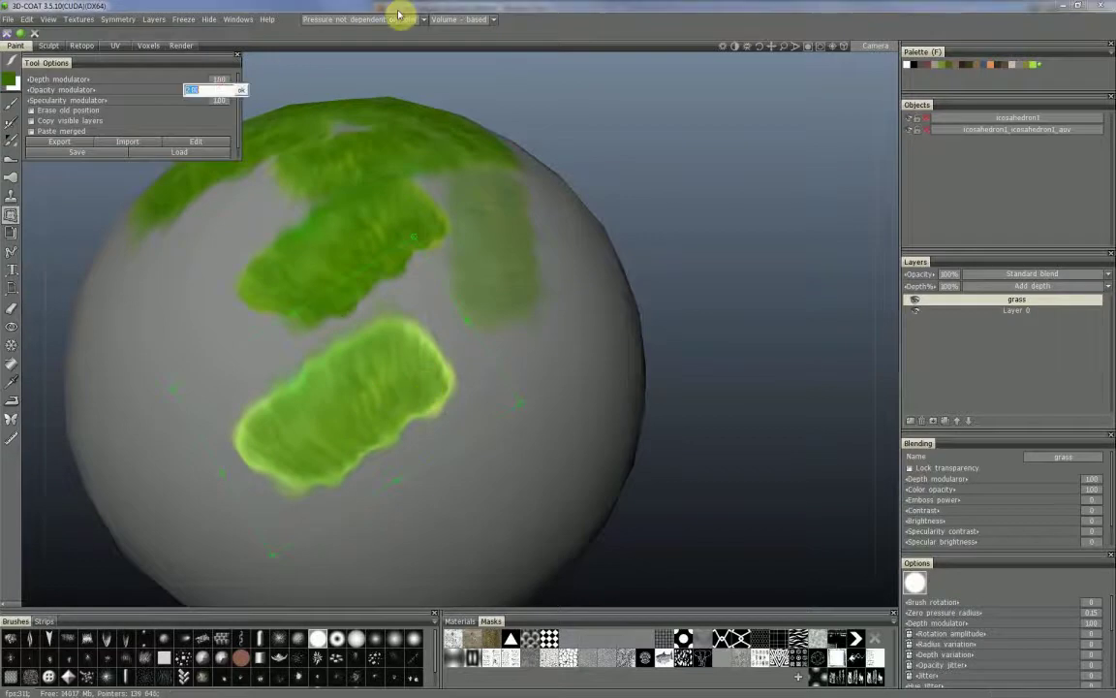
{"action": "type", "text": "100"}
{"action": "key", "text": "Return"}
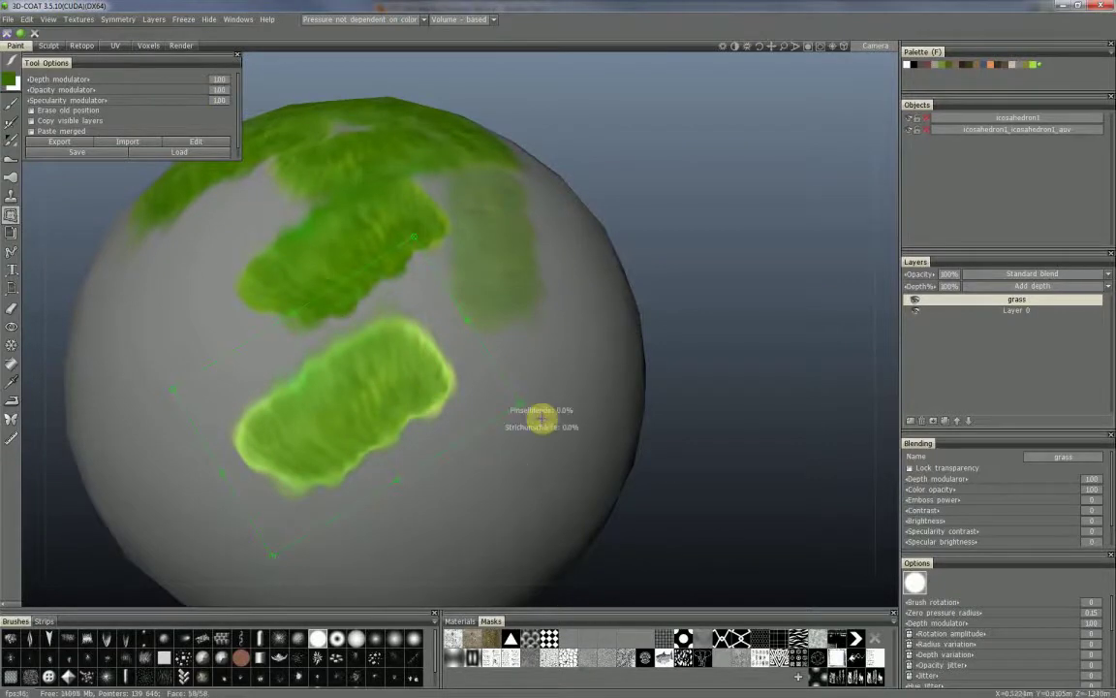
{"action": "mouse_move", "coordinate": [356, 393]}
{"action": "left_mouse_down"}
{"action": "mouse_move", "coordinate": [518, 419]}
{"action": "mouse_move", "coordinate": [500, 436]}
{"action": "left_mouse_up"}
{"action": "left_click_drag", "start_coordinate": [507, 377], "coordinate": [467, 365], "text": "alt"}
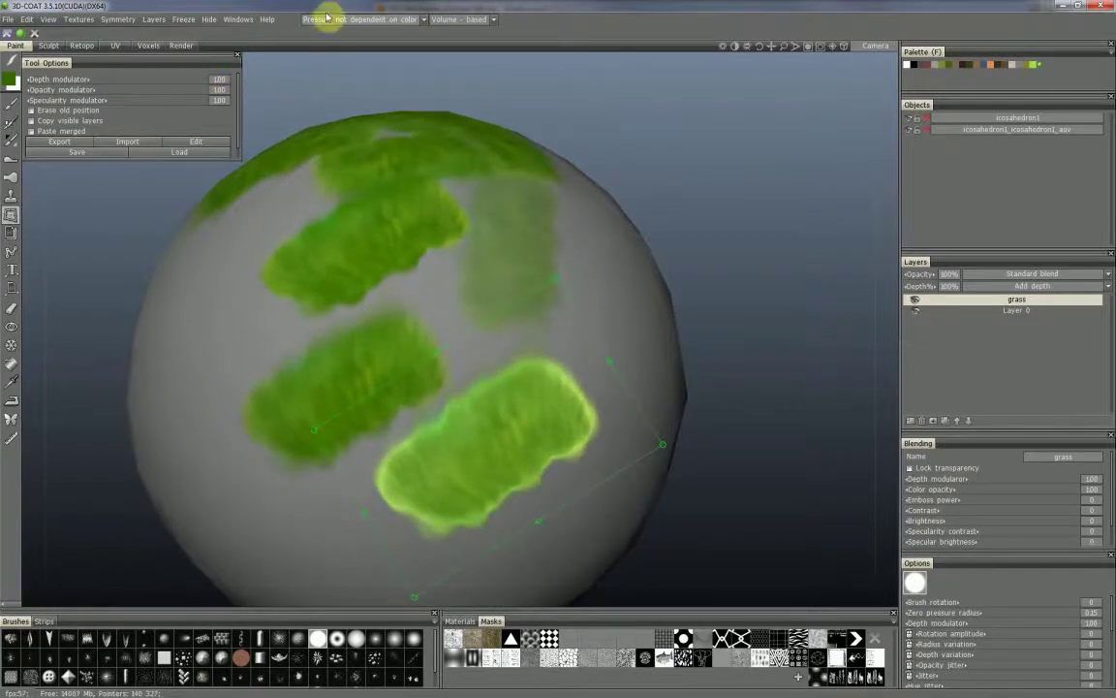
Stamp the grass patch with the opacity modulator at 5.00, move the floating copy away, and compare the stamps on the sphere
{"action": "left_click", "coordinate": [215, 91]}
{"action": "type", "text": "1"}
{"action": "key", "text": "Return"}
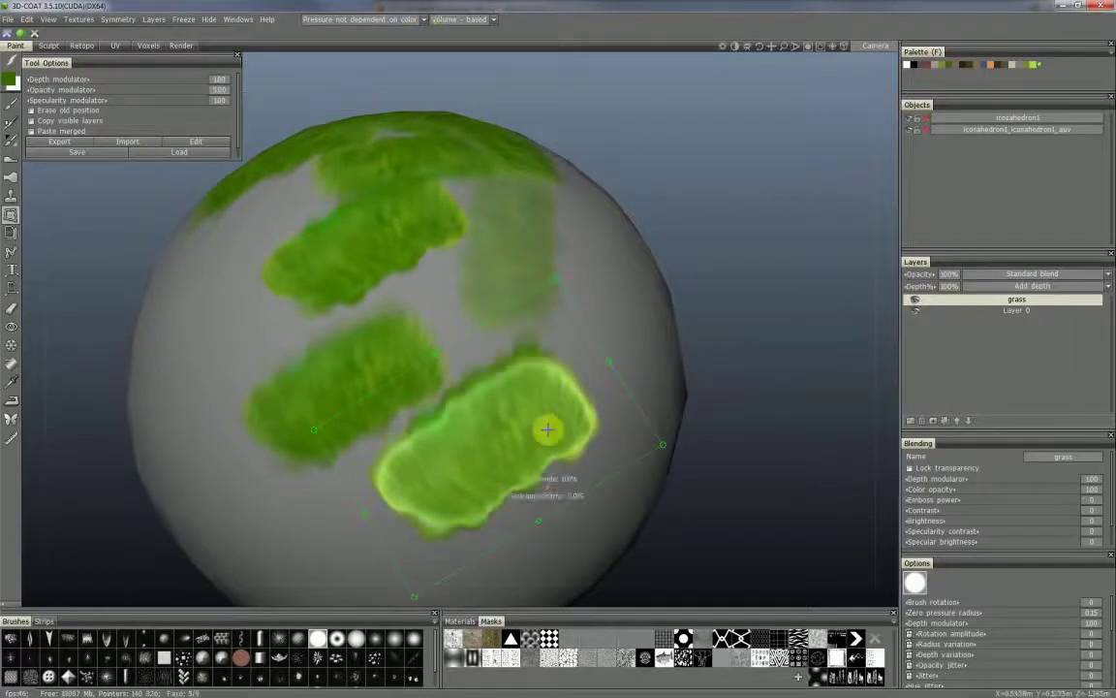
{"action": "left_click_drag", "start_coordinate": [543, 429], "coordinate": [281, 227]}
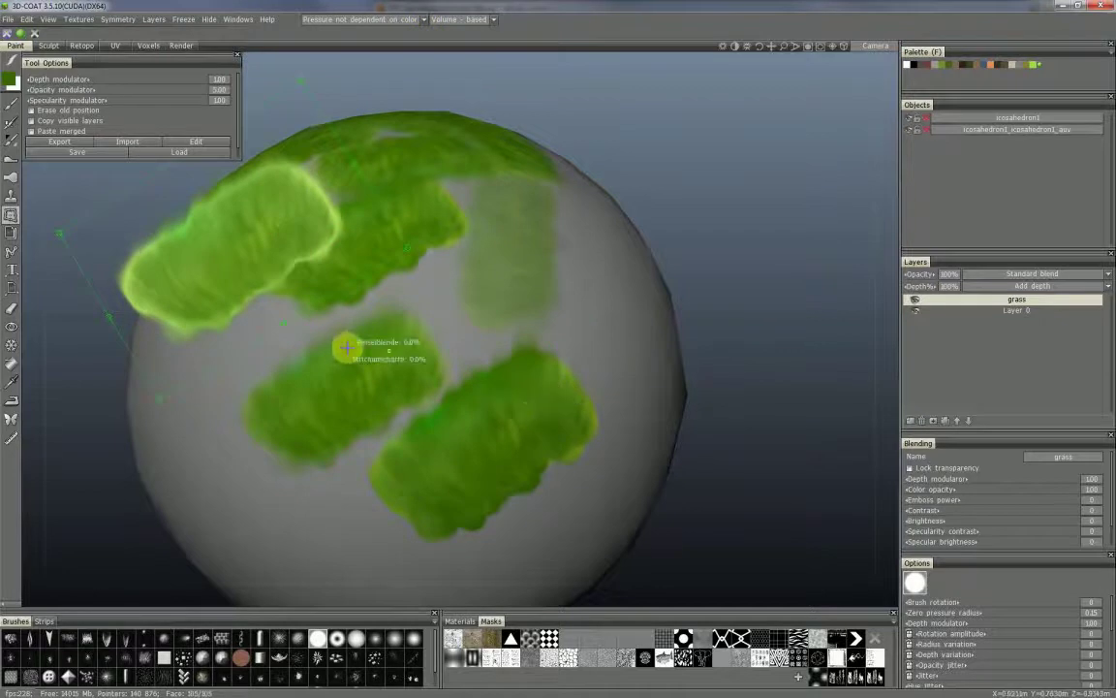
{"action": "mouse_move", "coordinate": [521, 390]}
{"action": "left_mouse_down", "text": "alt"}
{"action": "mouse_move", "coordinate": [529, 362]}
{"action": "mouse_move", "coordinate": [530, 370]}
{"action": "left_mouse_up", "text": "alt"}
{"action": "middle_click_drag", "start_coordinate": [532, 370], "coordinate": [399, 406]}
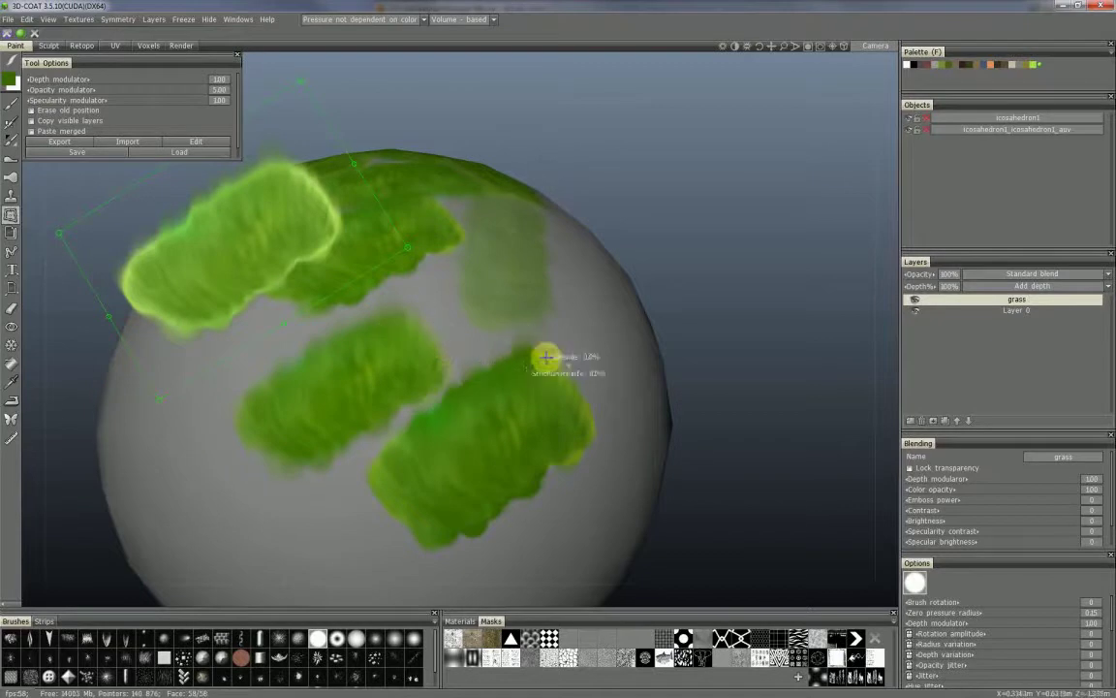
{"action": "middle_click_drag", "start_coordinate": [514, 376], "coordinate": [545, 360]}
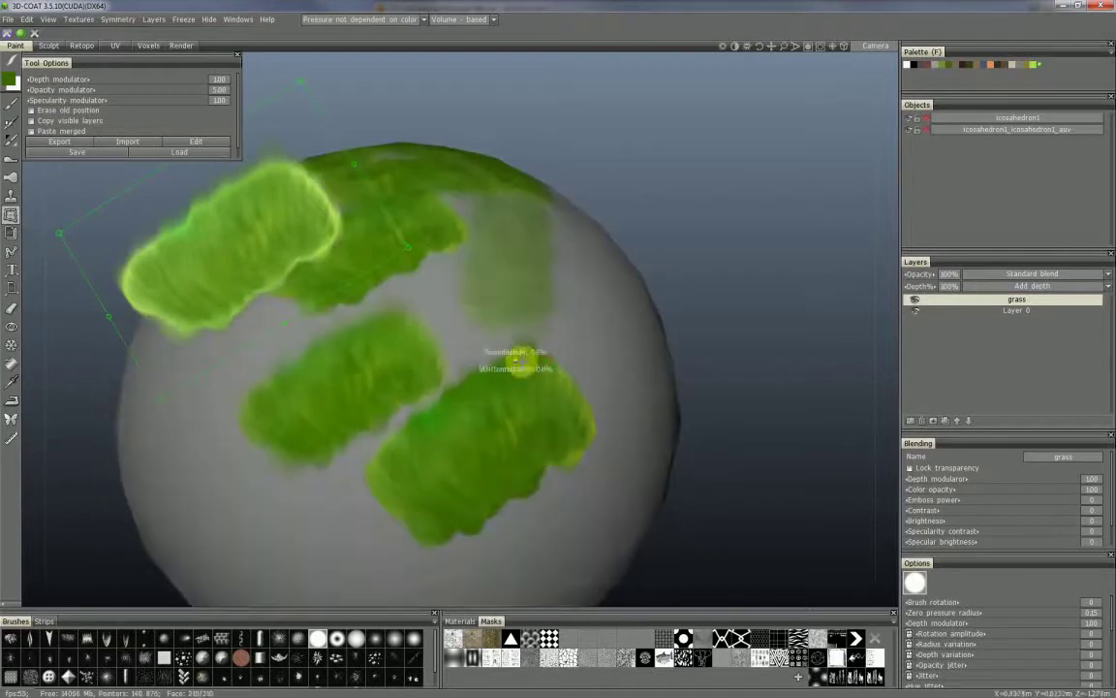
Set the opacity modulator to 1.00, move the floating patch between the stamps, and rotate it crosswise
{"action": "left_click", "coordinate": [222, 90]}
{"action": "left_click", "coordinate": [445, 14]}
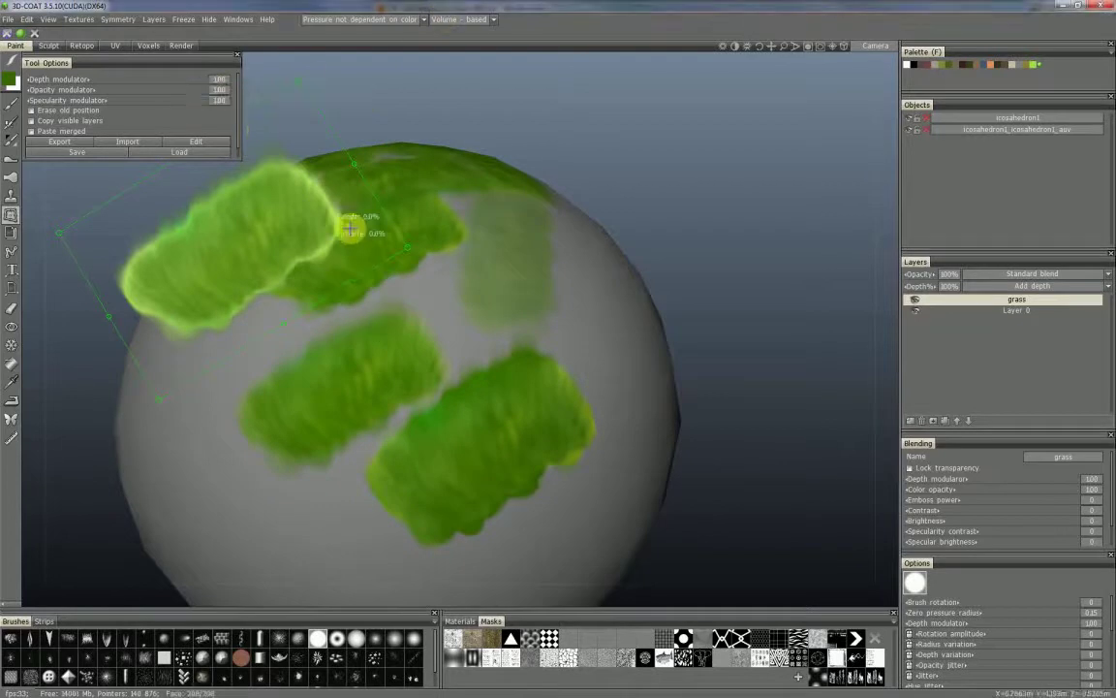
{"action": "left_click_drag", "start_coordinate": [270, 213], "coordinate": [461, 317]}
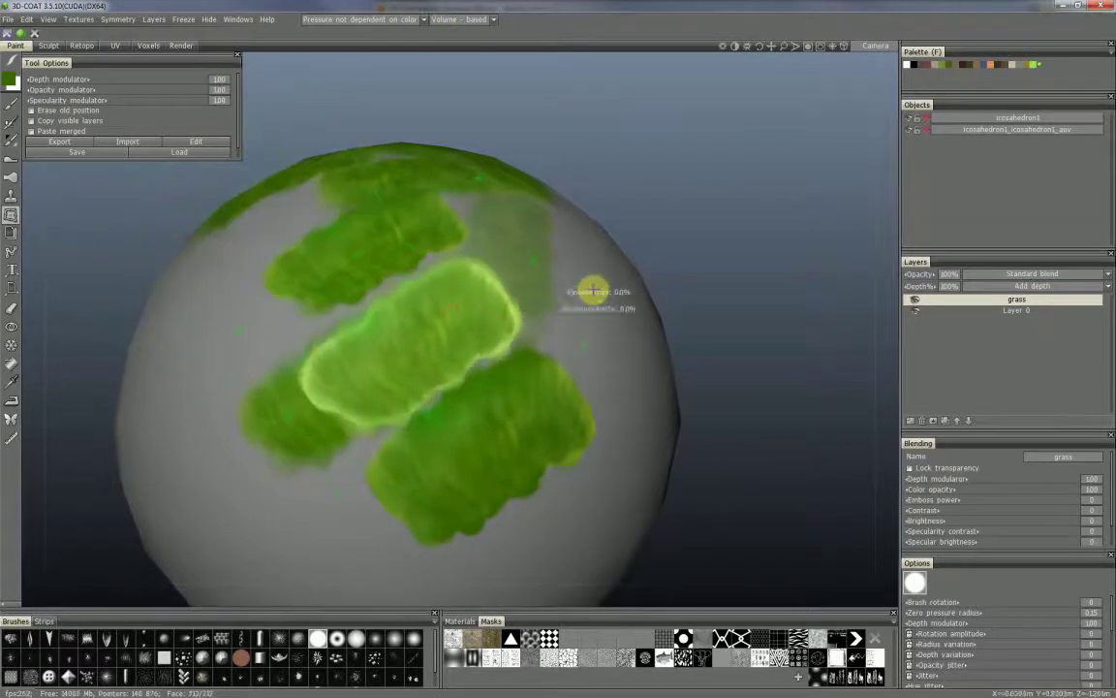
{"action": "left_click_drag", "start_coordinate": [518, 410], "coordinate": [477, 411]}
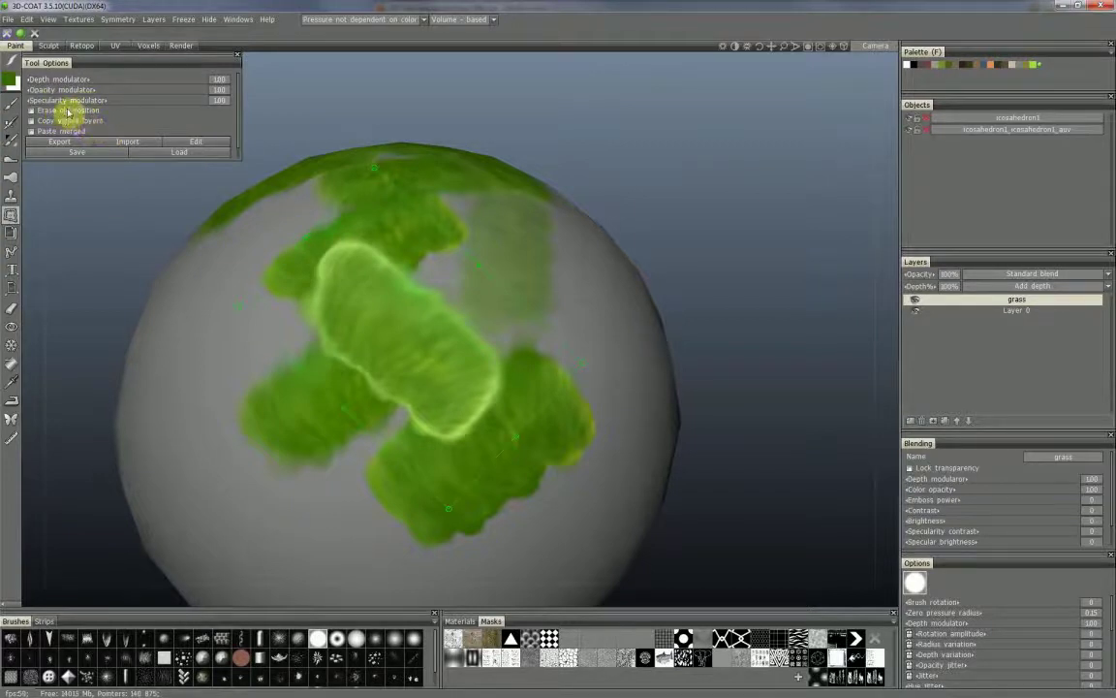
Clear the floating patch, then capture a rectangle of the large grass area with Erase old position off and move the copy away
{"action": "mouse_move", "coordinate": [67, 112]}
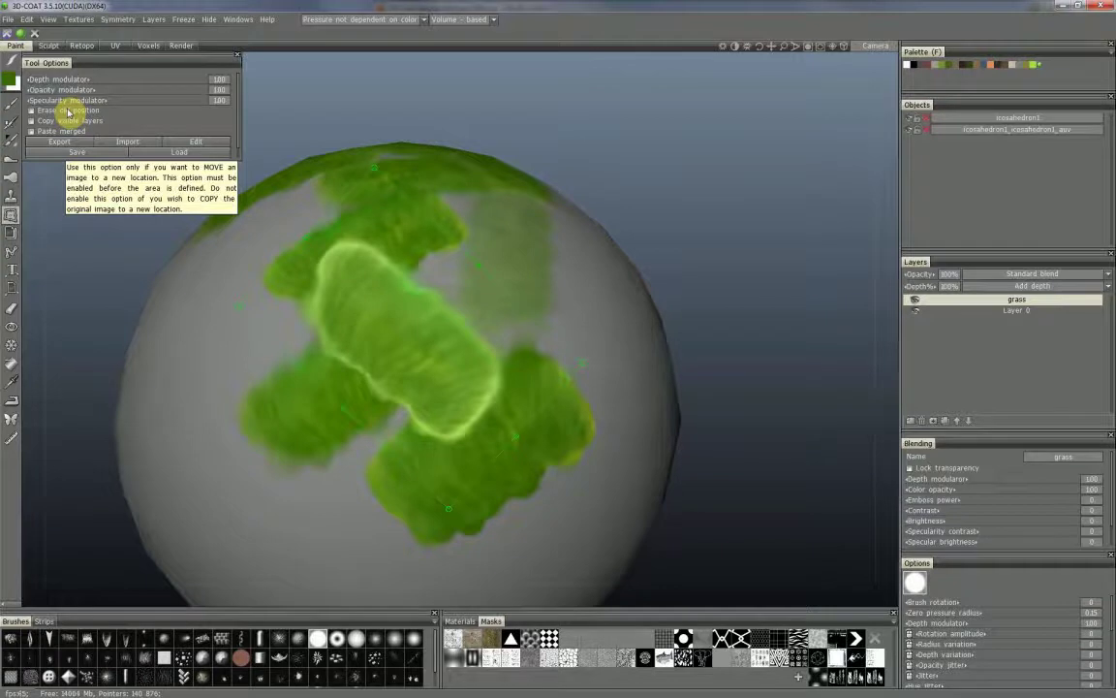
{"action": "key", "text": "Escape"}
{"action": "left_click_drag", "start_coordinate": [494, 269], "coordinate": [448, 324], "text": "alt"}
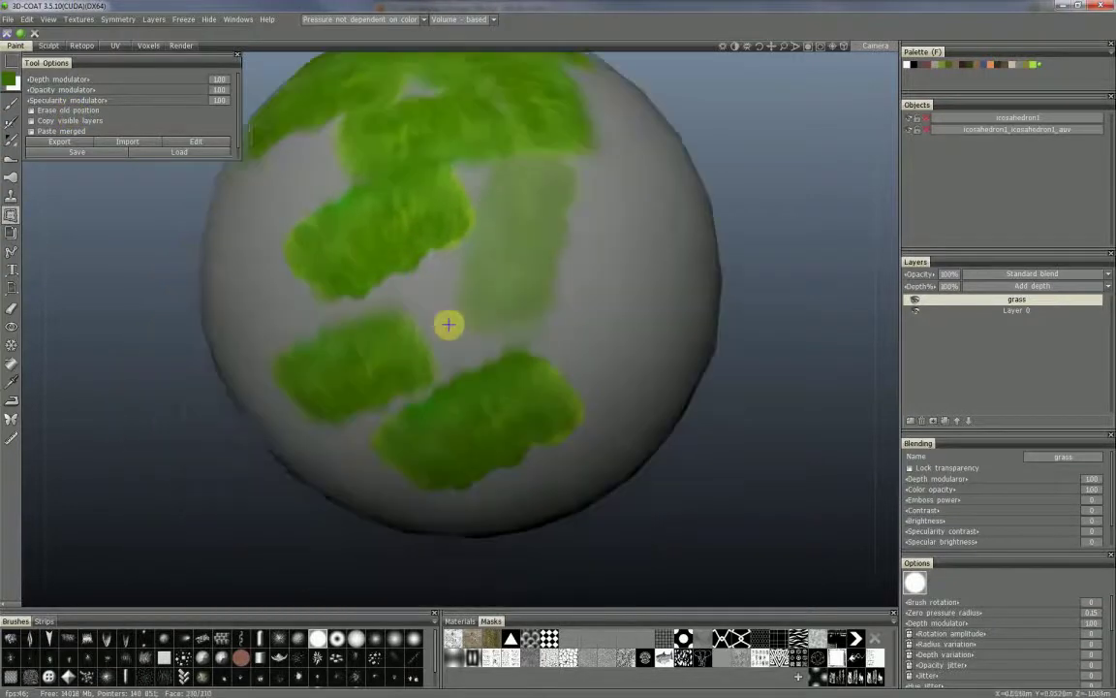
{"action": "middle_click_drag", "start_coordinate": [526, 259], "coordinate": [464, 354], "text": "alt"}
{"action": "mouse_move", "coordinate": [464, 355]}
{"action": "left_mouse_down", "text": "alt"}
{"action": "mouse_move", "coordinate": [415, 326]}
{"action": "mouse_move", "coordinate": [363, 349]}
{"action": "mouse_move", "coordinate": [411, 315]}
{"action": "left_mouse_up", "text": "alt"}
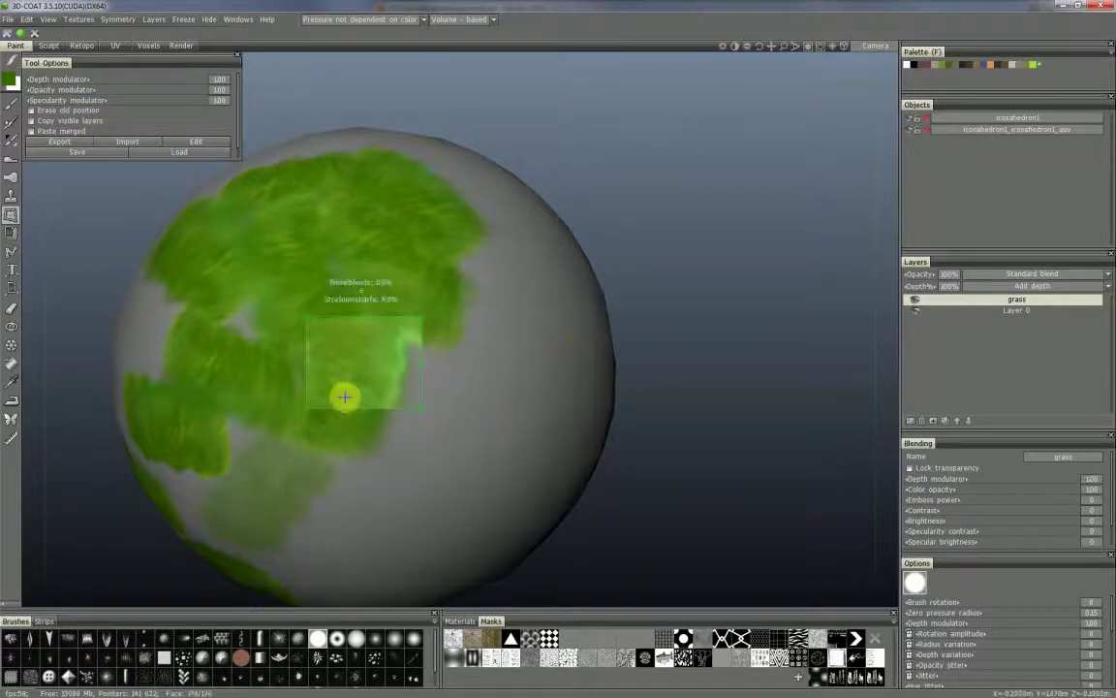
{"action": "left_click_drag", "start_coordinate": [366, 359], "coordinate": [458, 450]}
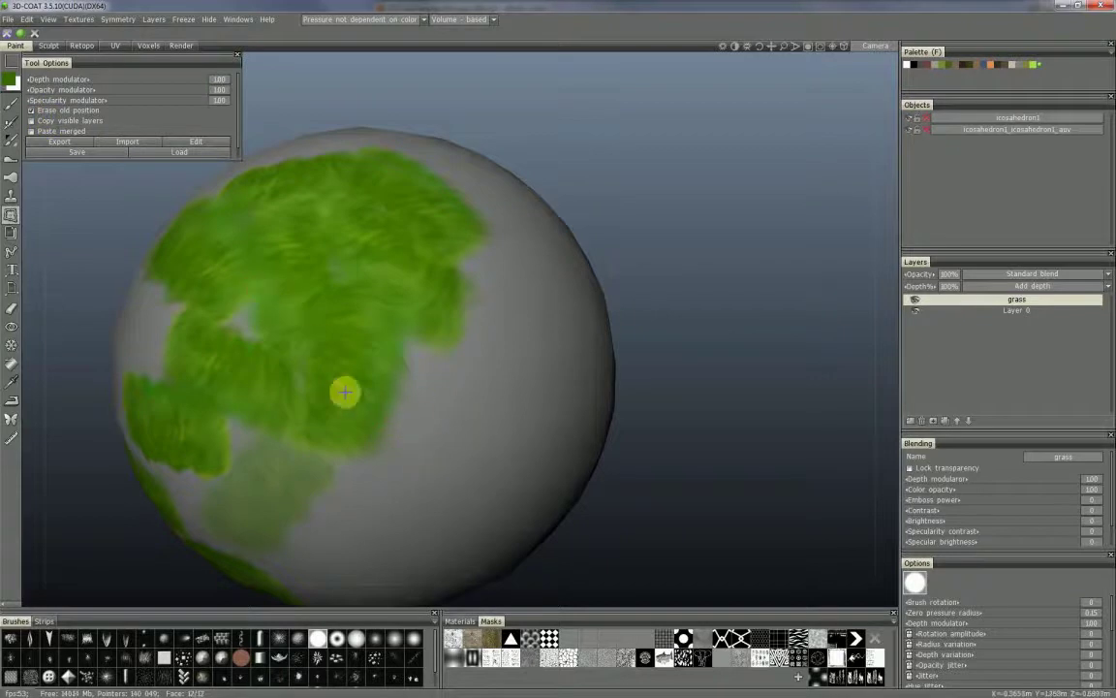
With Erase old position enabled, capture a rectangle from the large grass area and move it onto bare surface beside the grass
{"action": "left_click_drag", "start_coordinate": [324, 339], "coordinate": [543, 408]}
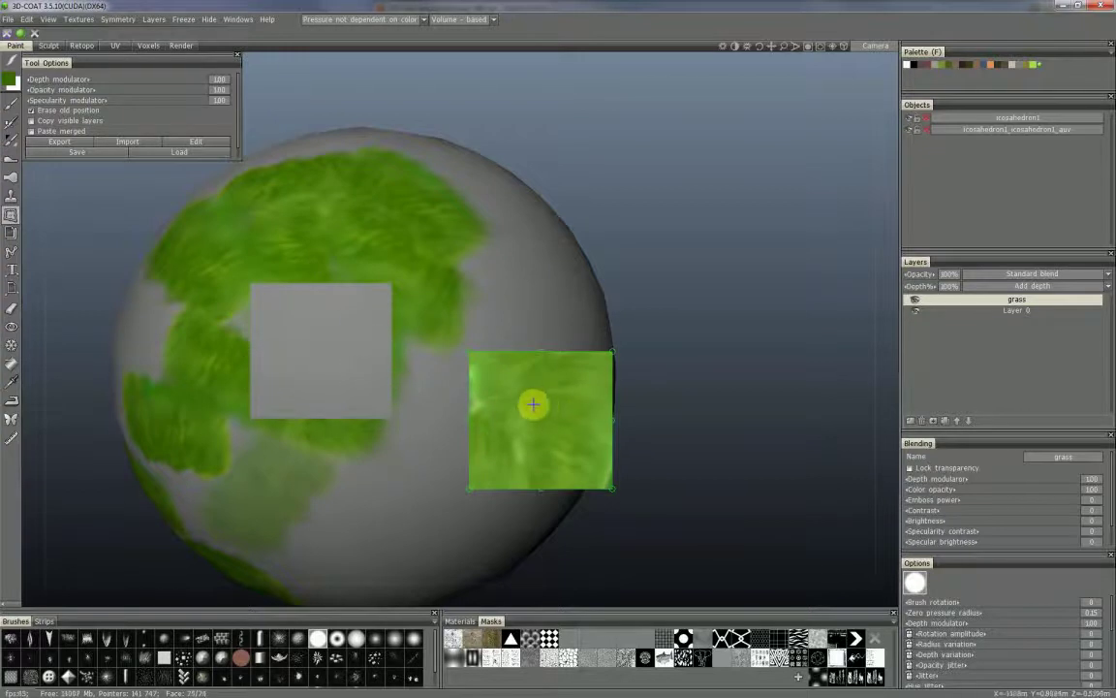
{"action": "mouse_move", "coordinate": [535, 375]}
{"action": "left_mouse_down"}
{"action": "mouse_move", "coordinate": [414, 381]}
{"action": "mouse_move", "coordinate": [501, 306]}
{"action": "mouse_move", "coordinate": [433, 376]}
{"action": "mouse_move", "coordinate": [465, 328]}
{"action": "mouse_move", "coordinate": [456, 409]}
{"action": "mouse_move", "coordinate": [471, 397]}
{"action": "left_mouse_up"}
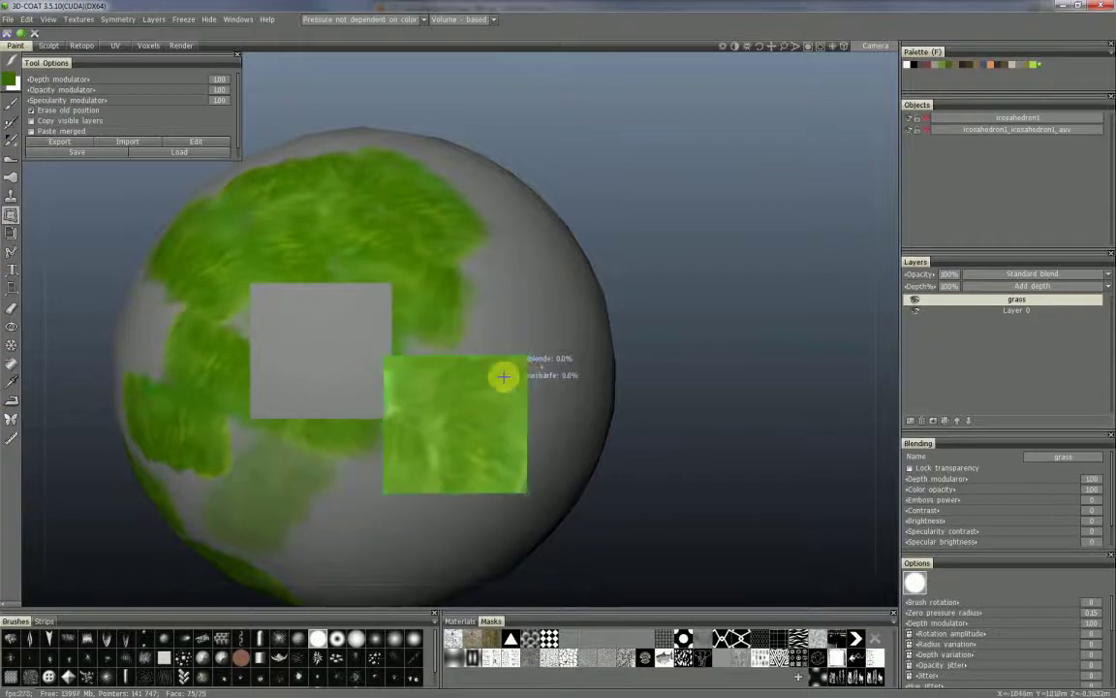
Undo the erasing of the original grass area and shift the floating rectangle farther outward along the grass edge
{"action": "key", "text": "ctrl+z"}
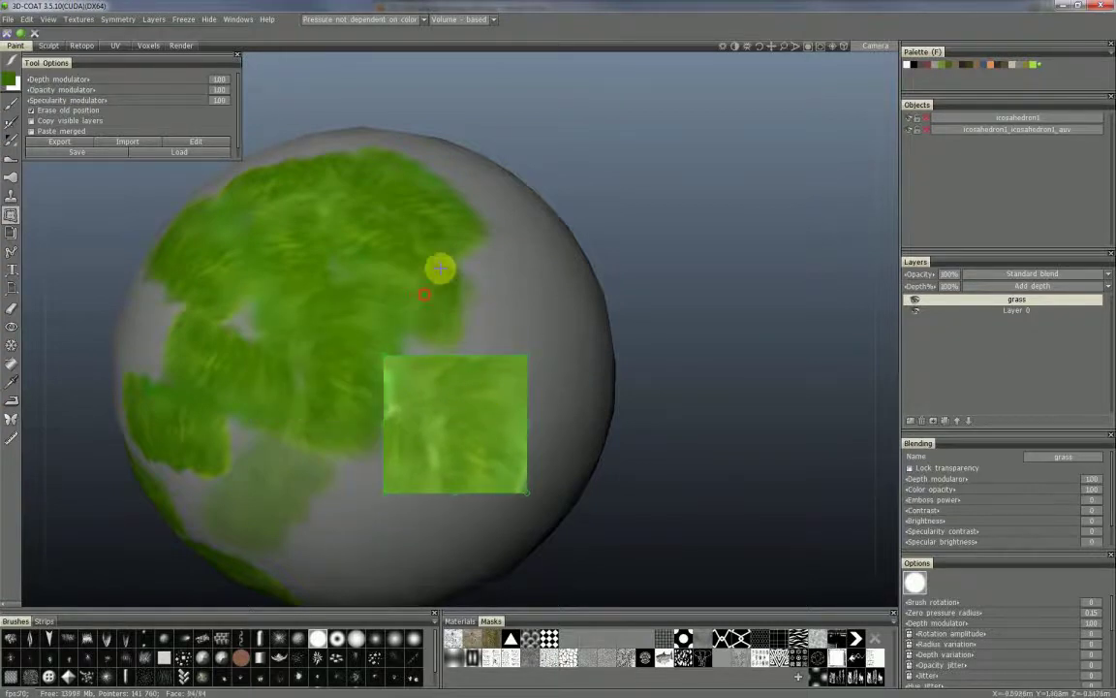
{"action": "left_click_drag", "start_coordinate": [440, 268], "coordinate": [434, 284], "text": "alt"}
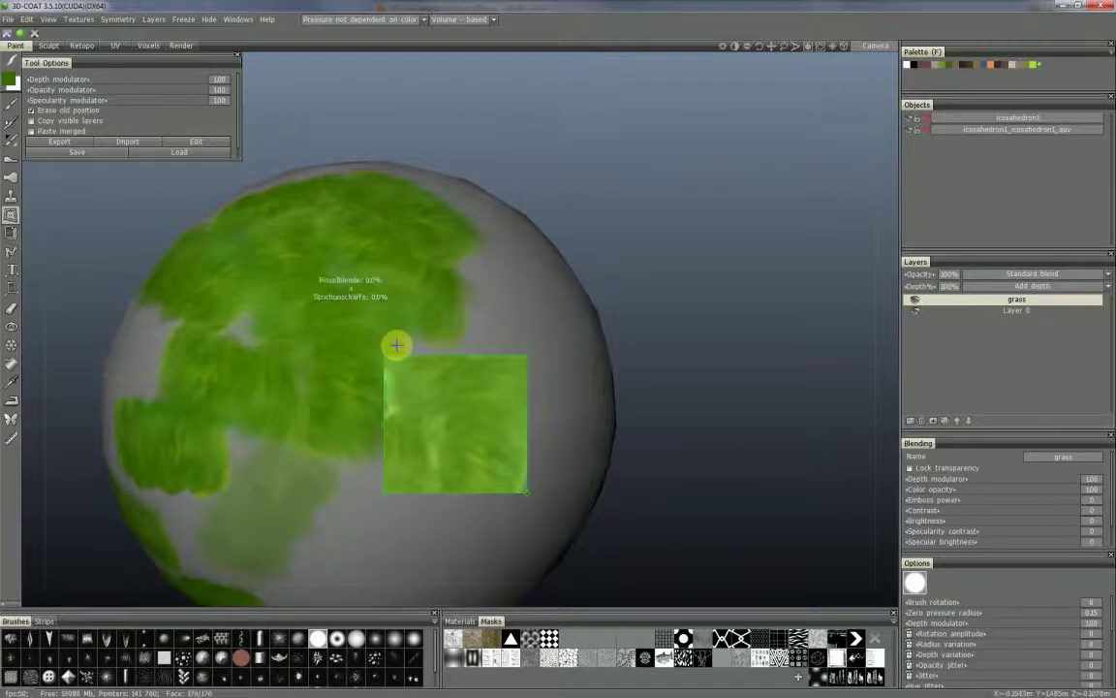
{"action": "left_click_drag", "start_coordinate": [440, 424], "coordinate": [492, 391]}
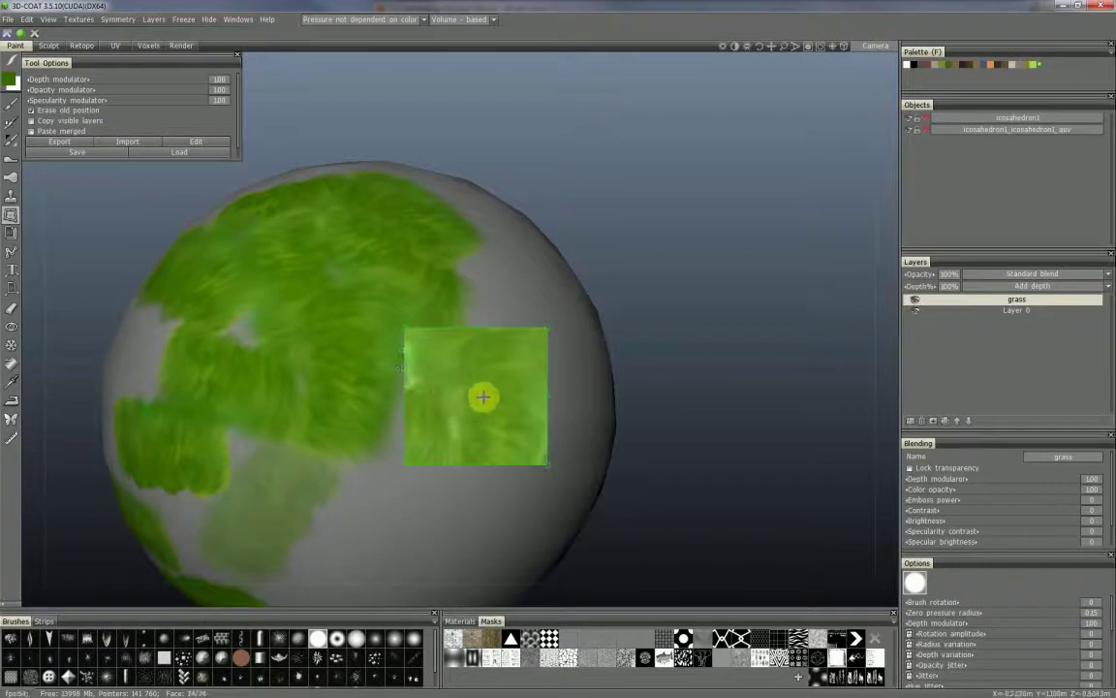
Turn off Erase old position, clear the floating patch, and switch Copy visible layers on and back off
{"action": "left_click", "coordinate": [53, 112]}
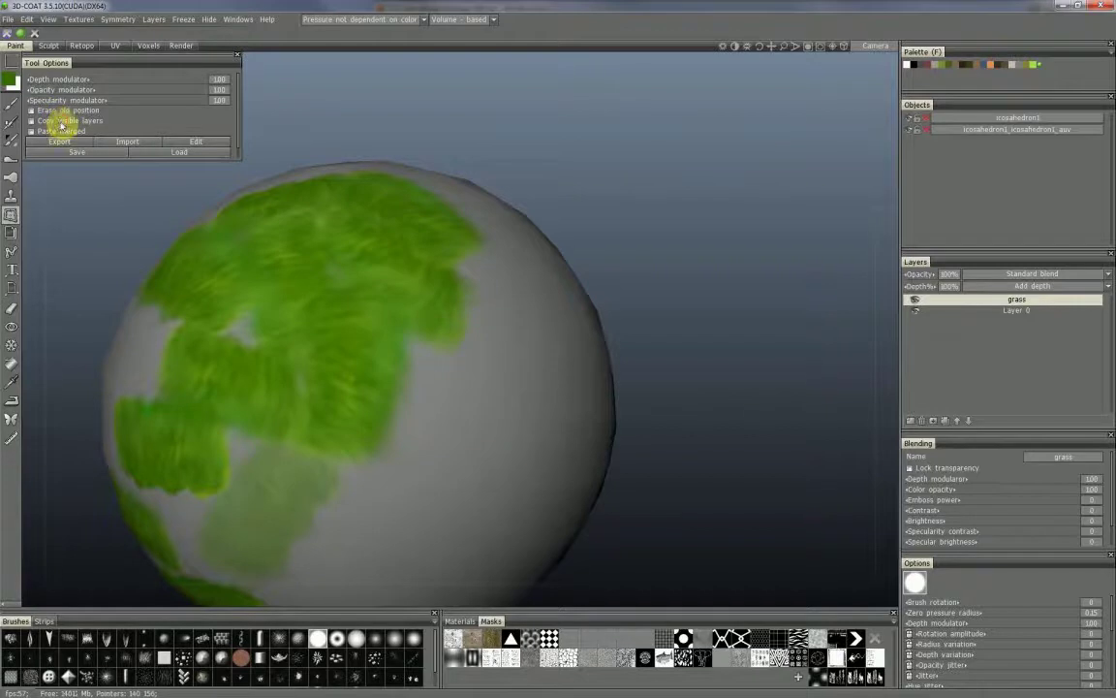
{"action": "left_click", "coordinate": [61, 121]}
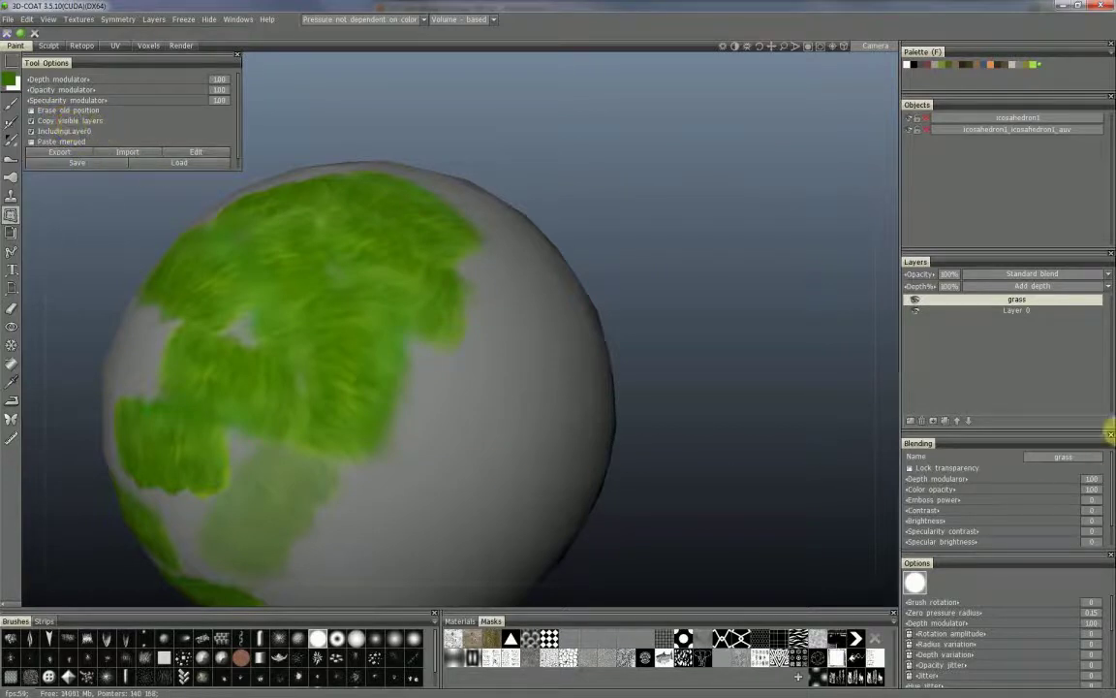
{"action": "left_click", "coordinate": [37, 119]}
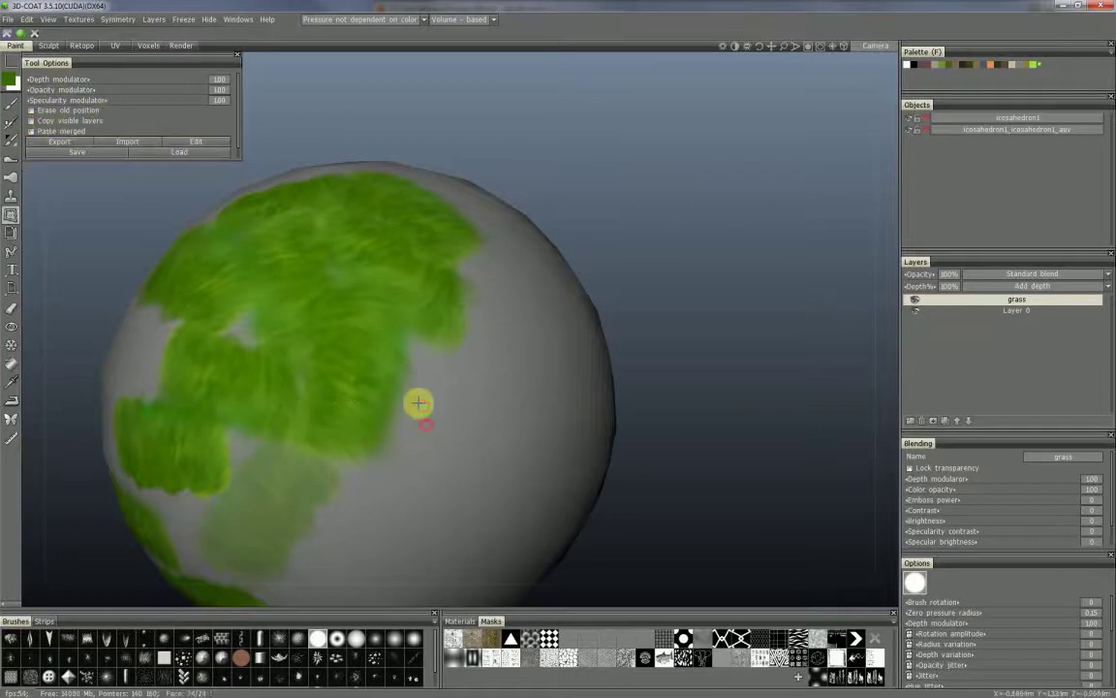
Paint the word "grass" in green with the brush on the bare surface below the grass area
{"action": "middle_click_drag", "start_coordinate": [486, 455], "coordinate": [477, 351], "text": "alt"}
{"action": "left_click_drag", "start_coordinate": [477, 351], "coordinate": [503, 354], "text": "alt"}
{"action": "middle_click_drag", "start_coordinate": [503, 354], "coordinate": [406, 381], "text": "alt"}
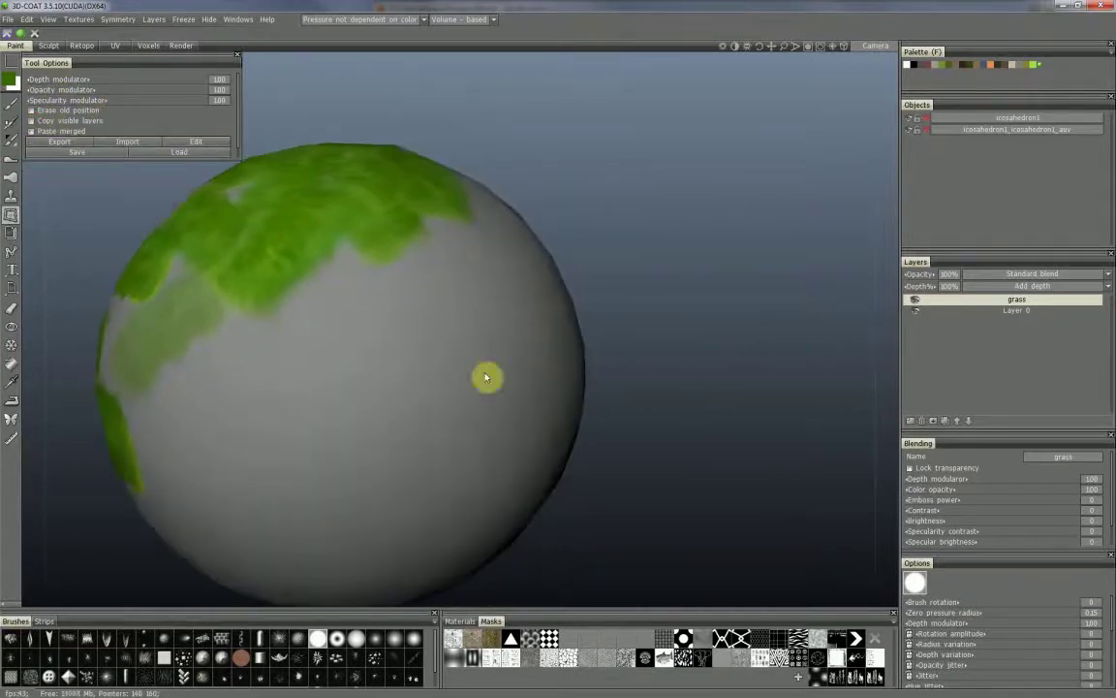
{"action": "left_click_drag", "start_coordinate": [486, 377], "coordinate": [566, 366], "text": "alt"}
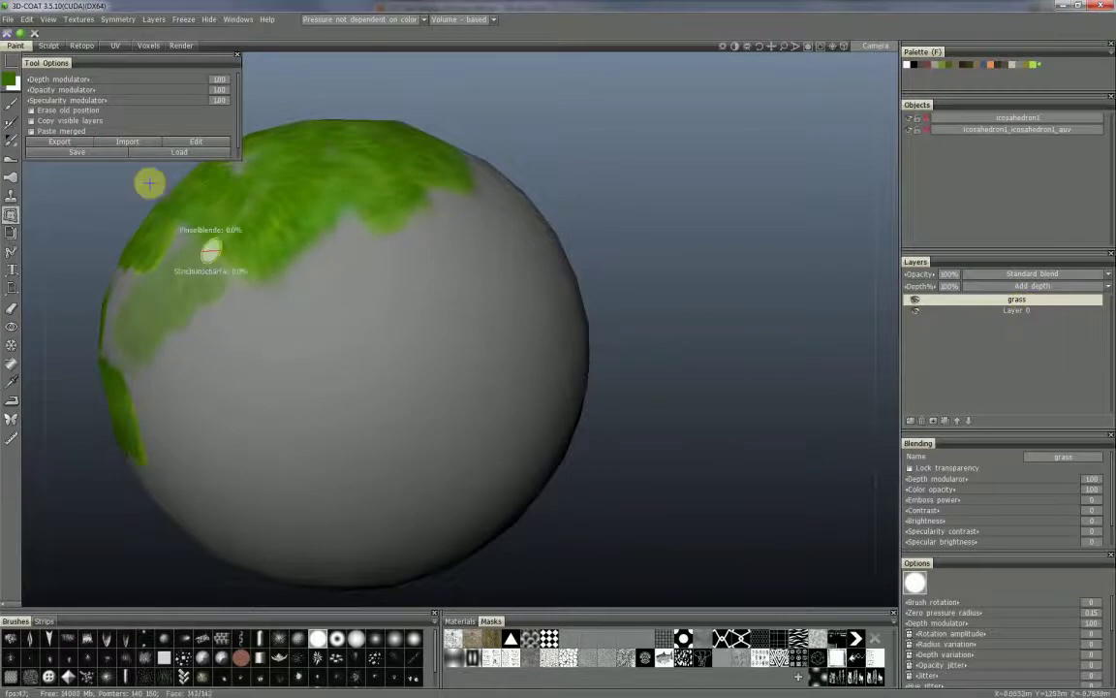
{"action": "left_click", "coordinate": [11, 102]}
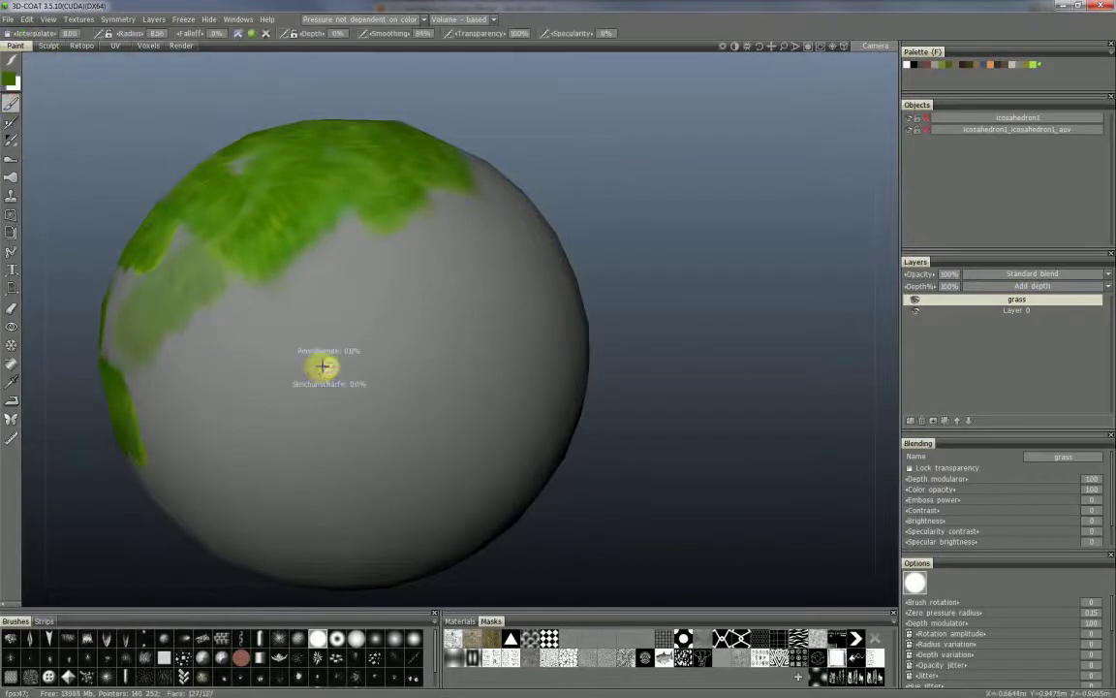
{"action": "mouse_move", "coordinate": [323, 328]}
{"action": "left_mouse_down"}
{"action": "mouse_move", "coordinate": [332, 369]}
{"action": "mouse_move", "coordinate": [285, 397]}
{"action": "left_mouse_up"}
{"action": "mouse_move", "coordinate": [384, 344]}
{"action": "left_mouse_down"}
{"action": "mouse_move", "coordinate": [439, 361]}
{"action": "mouse_move", "coordinate": [465, 384]}
{"action": "mouse_move", "coordinate": [496, 385]}
{"action": "left_mouse_up"}
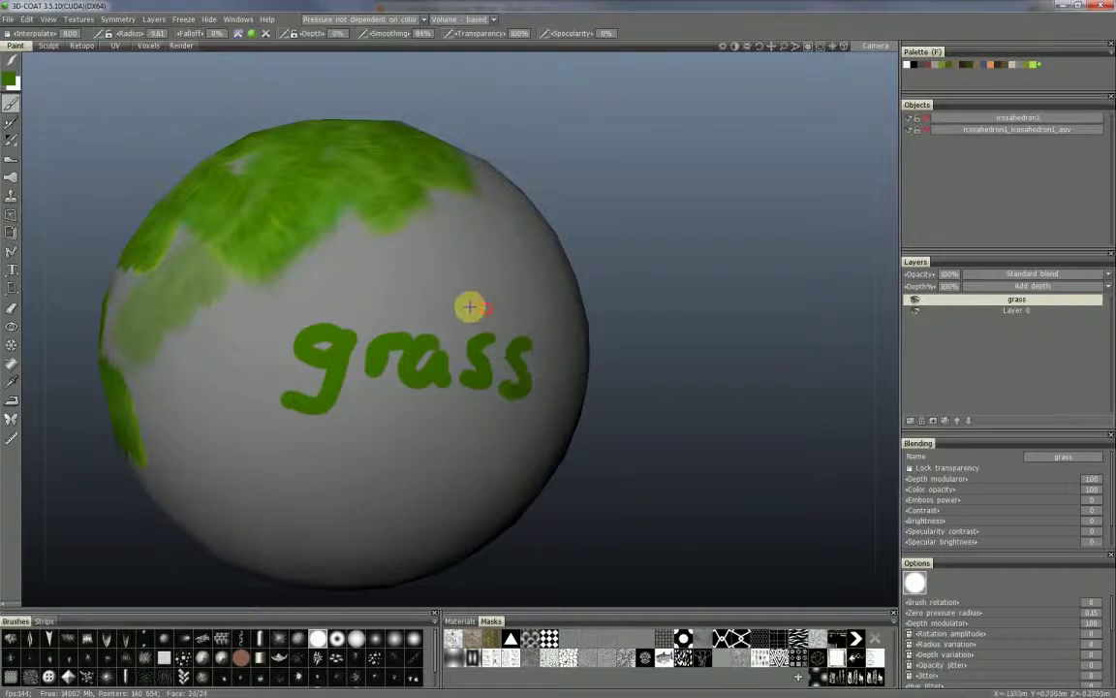
Add a new layer above the grass layer and name it "red"
{"action": "left_click_drag", "start_coordinate": [469, 307], "coordinate": [446, 274], "text": "alt"}
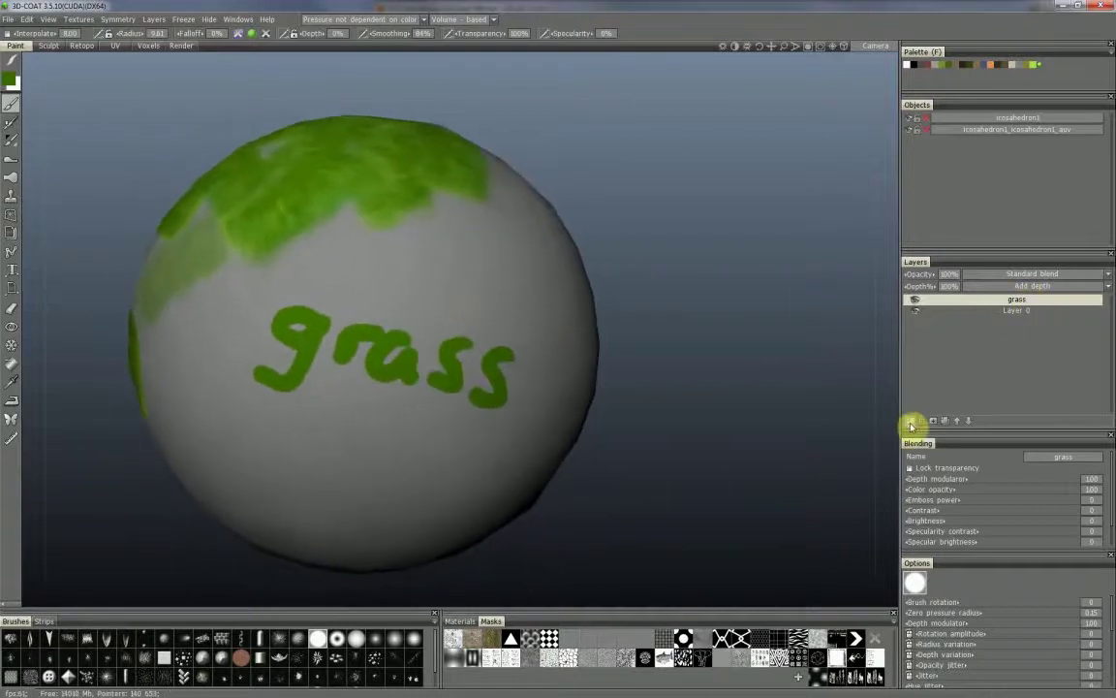
{"action": "left_click", "coordinate": [911, 422]}
{"action": "double_click", "coordinate": [1016, 303]}
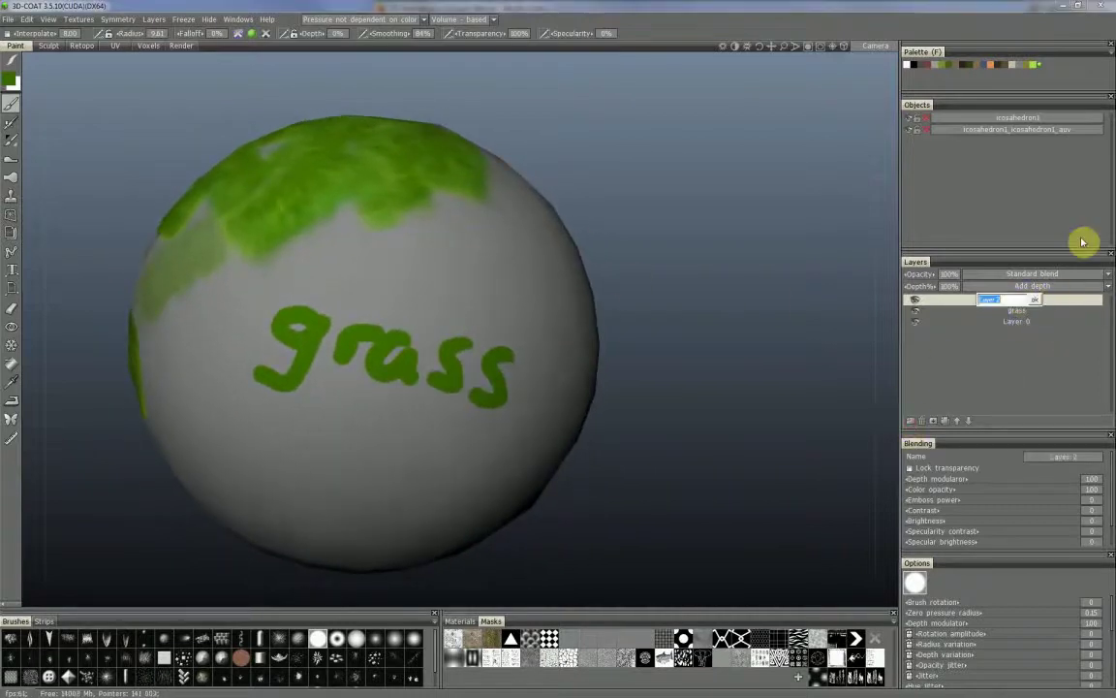
{"action": "type", "text": "red"}
{"action": "key", "text": "Return"}
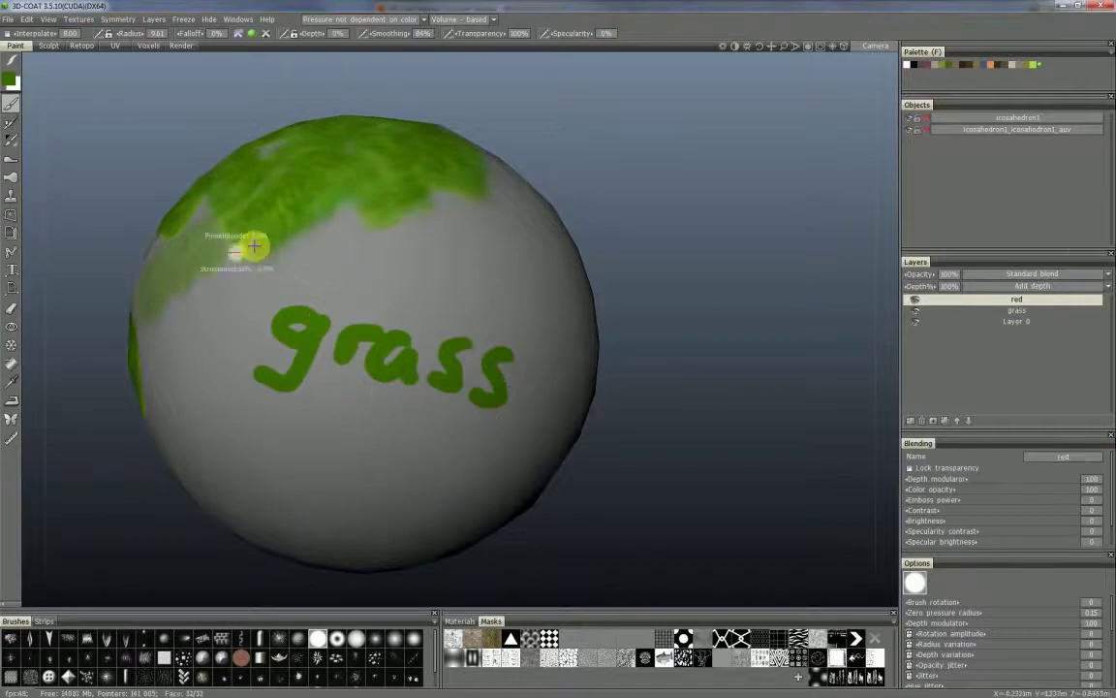
Pick a red paint color and write the word "red" over the green "grass" lettering
{"action": "key", "text": "space"}
{"action": "left_click", "coordinate": [360, 315]}
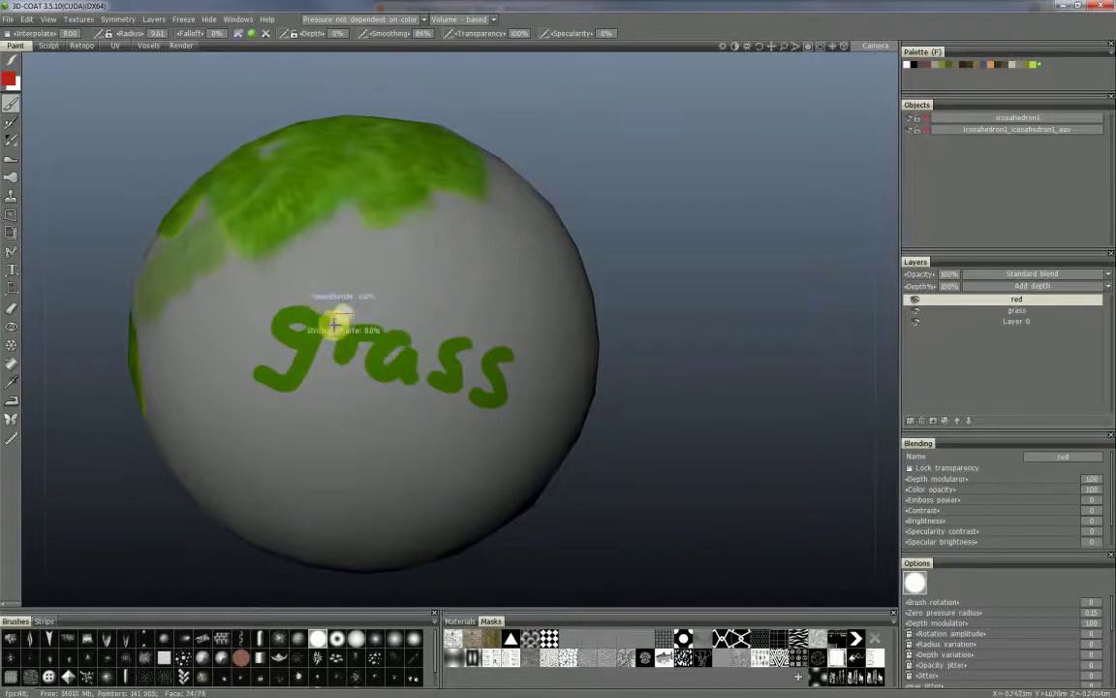
{"action": "mouse_move", "coordinate": [346, 316]}
{"action": "left_mouse_down"}
{"action": "mouse_move", "coordinate": [339, 358]}
{"action": "mouse_move", "coordinate": [392, 363]}
{"action": "mouse_move", "coordinate": [473, 357]}
{"action": "mouse_move", "coordinate": [486, 319]}
{"action": "mouse_move", "coordinate": [494, 386]}
{"action": "left_mouse_up"}
Hide and reshow the red layer, then the grass layer, to check which lettering each one holds
{"action": "left_click", "coordinate": [913, 301]}
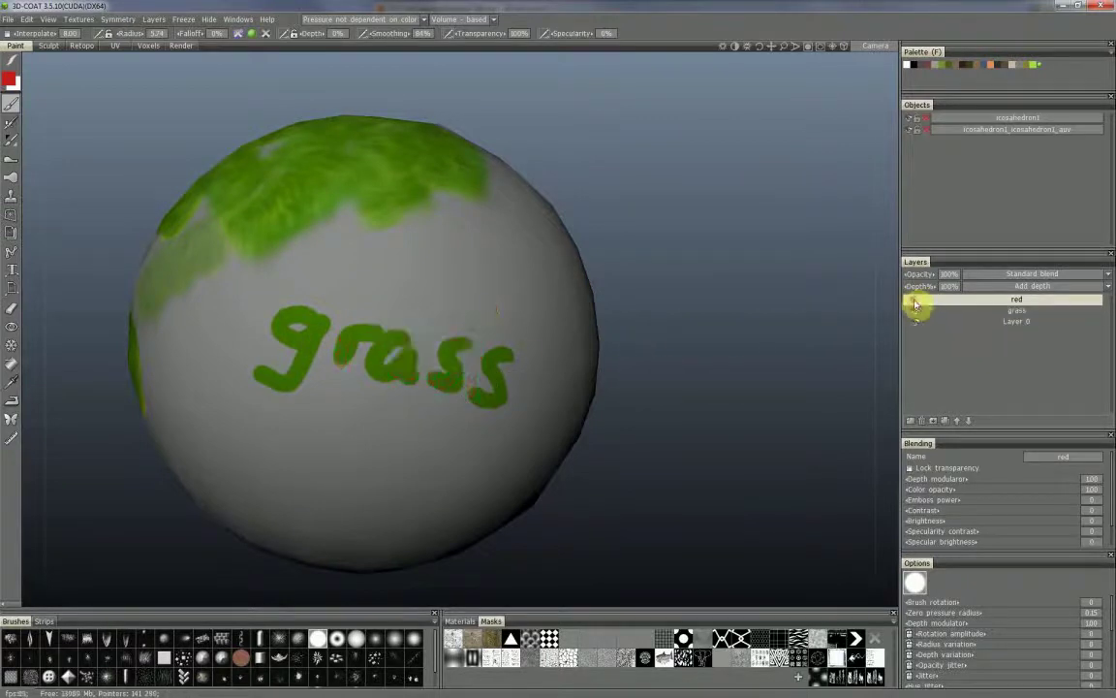
{"action": "left_click", "coordinate": [913, 302]}
{"action": "left_click", "coordinate": [915, 311]}
{"action": "left_click", "coordinate": [916, 311]}
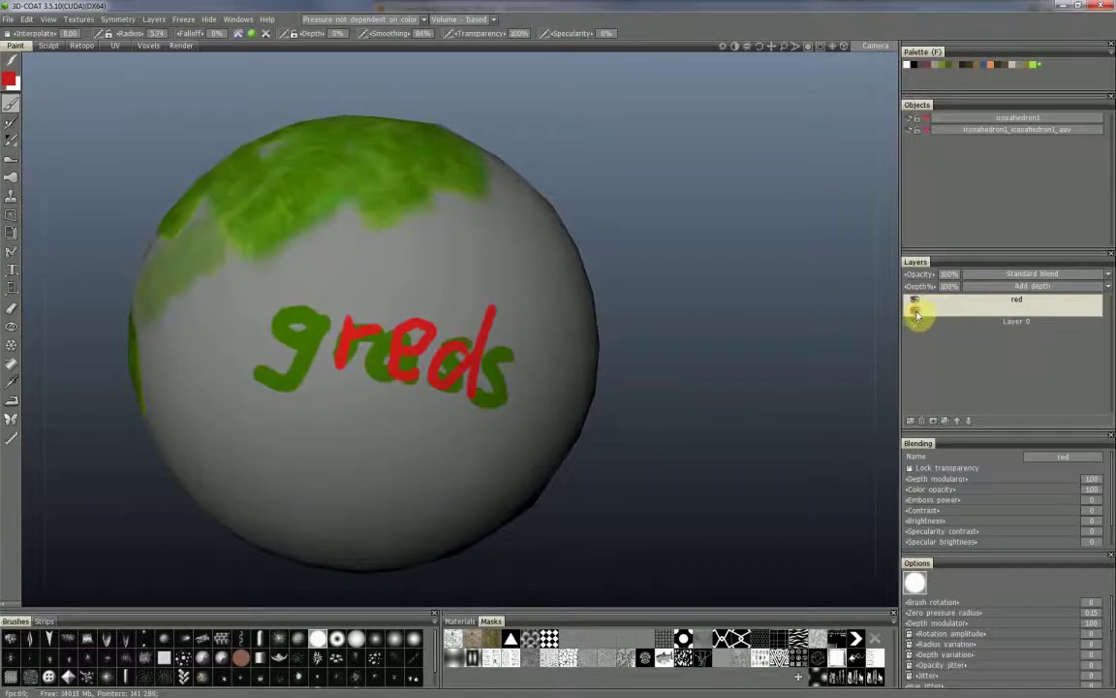
With Copy visible layers off, capture a rectangle around the lettering on the red layer, move the copy toward the grass, and clear it
{"action": "middle_click_drag", "start_coordinate": [523, 326], "coordinate": [456, 260]}
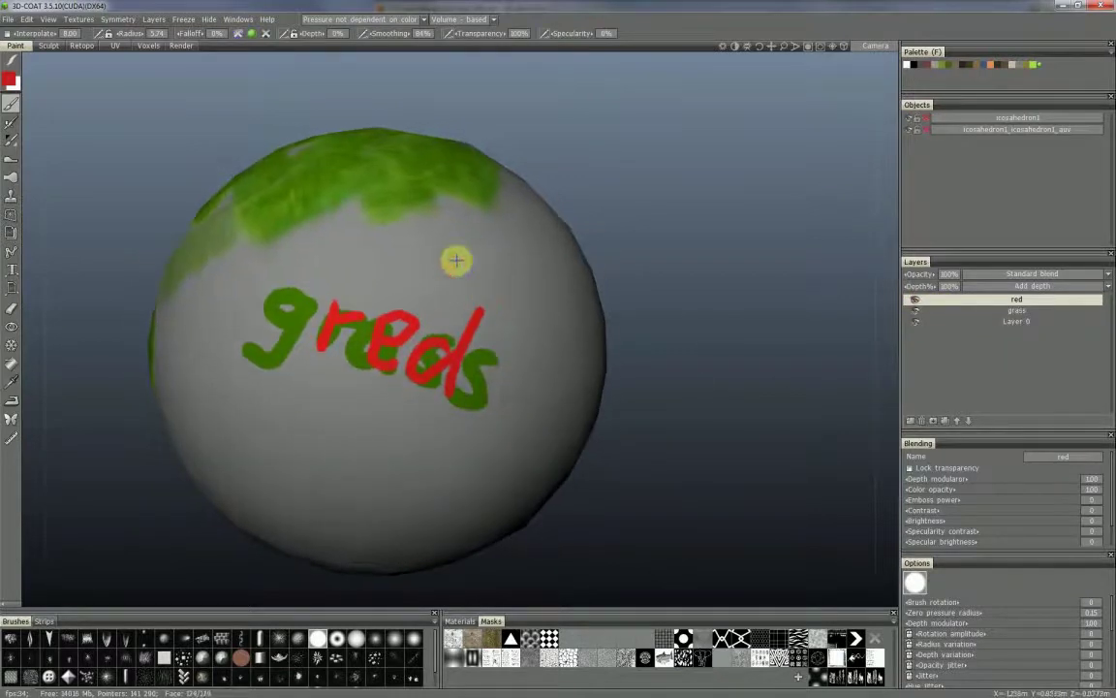
{"action": "left_click", "coordinate": [11, 214]}
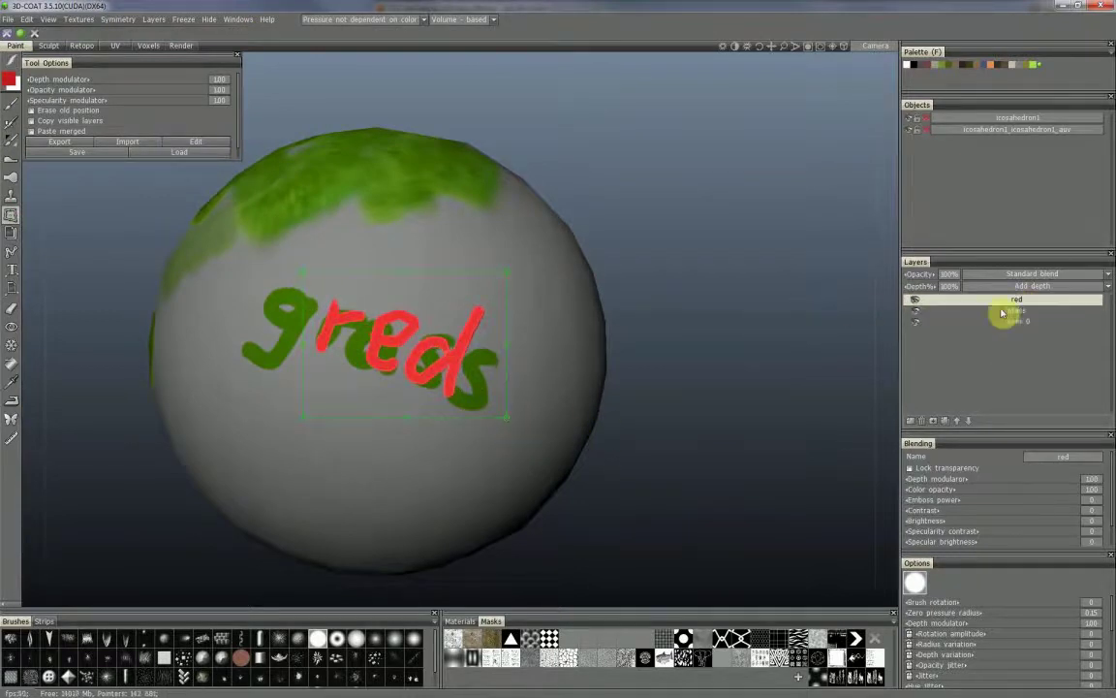
{"action": "mouse_move", "coordinate": [449, 300]}
{"action": "left_mouse_down"}
{"action": "mouse_move", "coordinate": [502, 204]}
{"action": "mouse_move", "coordinate": [429, 324]}
{"action": "mouse_move", "coordinate": [453, 189]}
{"action": "mouse_move", "coordinate": [449, 311]}
{"action": "mouse_move", "coordinate": [443, 204]}
{"action": "mouse_move", "coordinate": [449, 242]}
{"action": "mouse_move", "coordinate": [464, 251]}
{"action": "mouse_move", "coordinate": [433, 308]}
{"action": "left_mouse_up"}
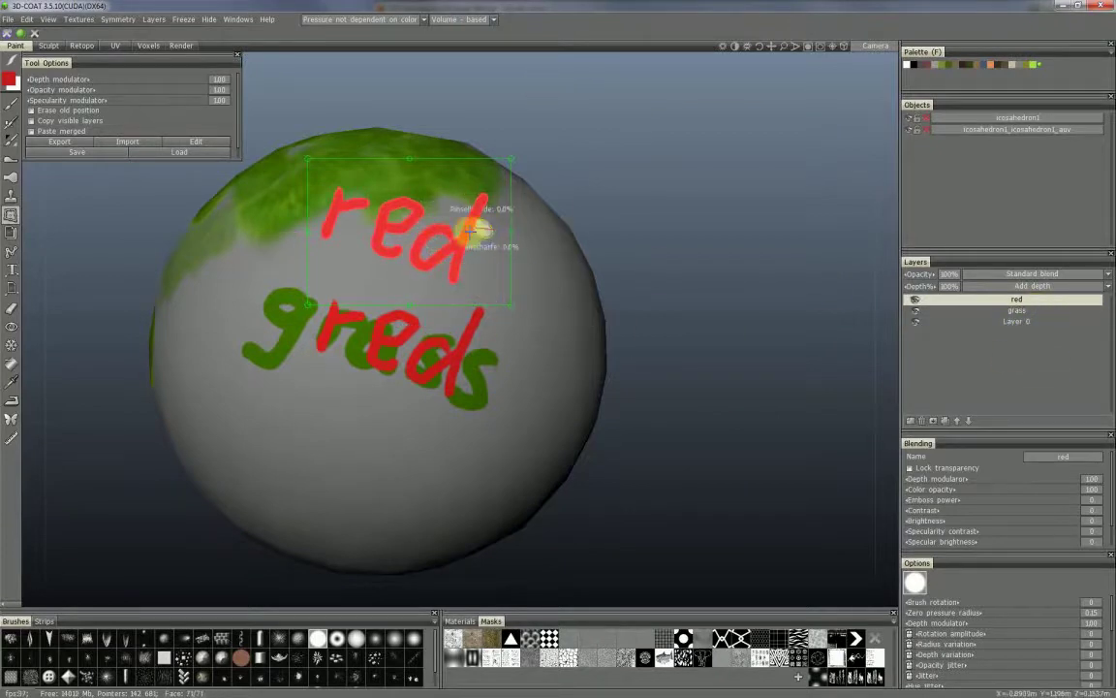
{"action": "right_click", "coordinate": [438, 241]}
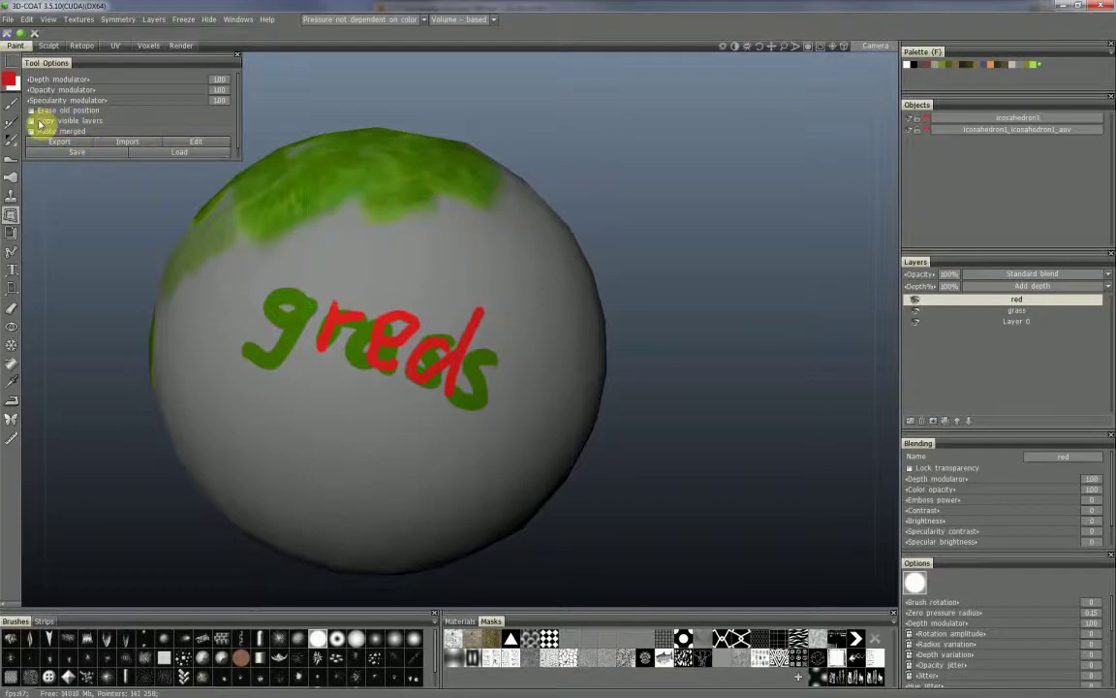
Enable Copy visible layers with IncludingLayer0 on, capture and shift a rectangle around the overlapping words, and clear the floating copy
{"action": "left_click", "coordinate": [34, 121]}
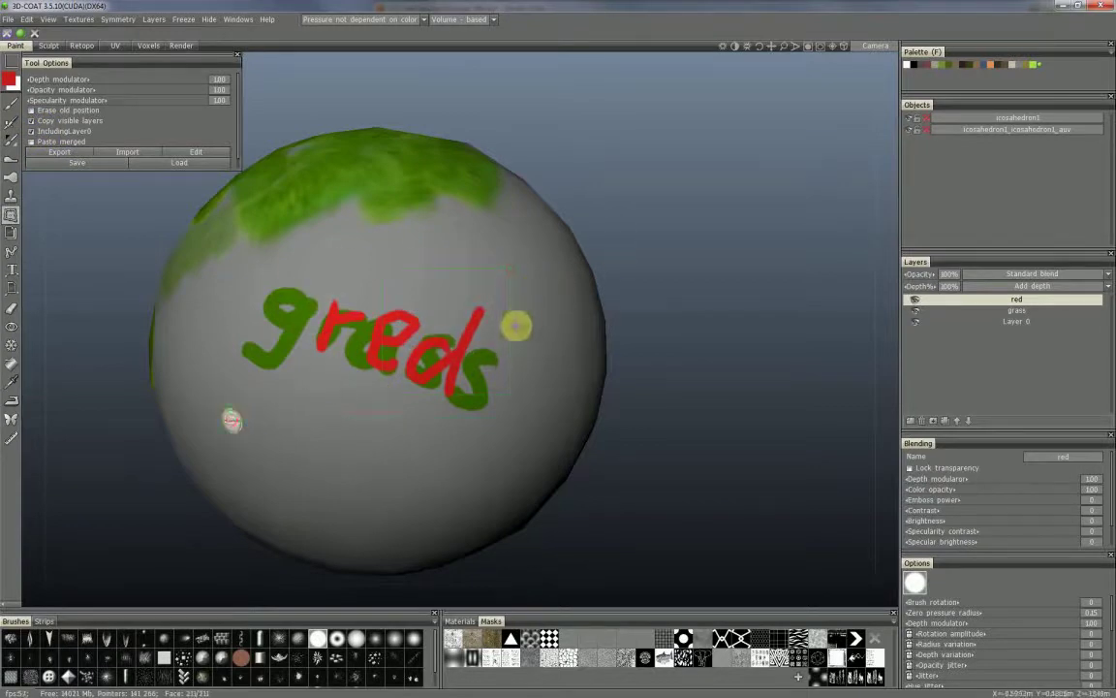
{"action": "left_click_drag", "start_coordinate": [366, 339], "coordinate": [372, 402]}
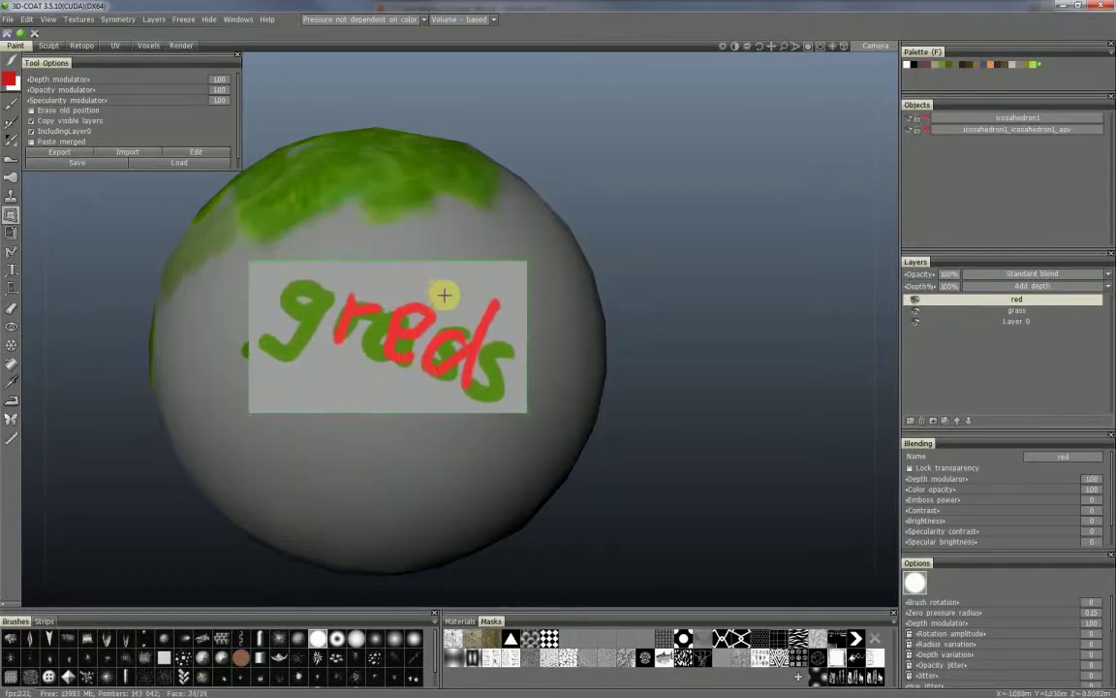
{"action": "key", "text": "Escape"}
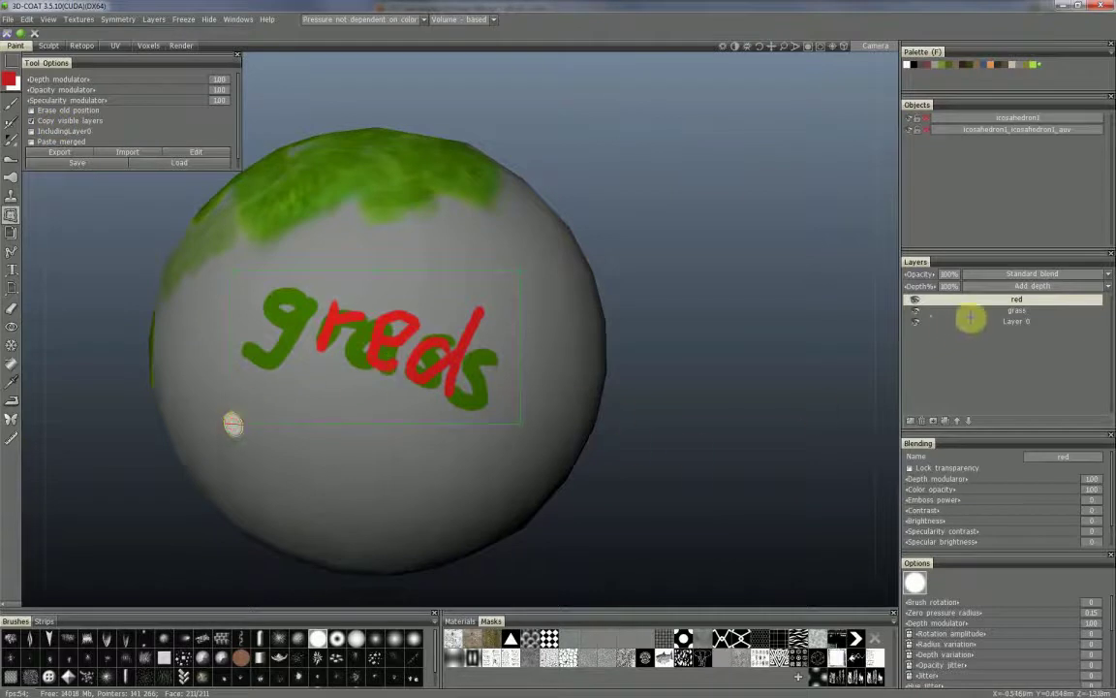
With IncludingLayer0 off, capture a rectangle around the overlapping words, move the copy directly below the original, and stamp it
{"action": "left_click", "coordinate": [1023, 310], "text": "ctrl"}
{"action": "left_click_drag", "start_coordinate": [439, 323], "coordinate": [484, 233]}
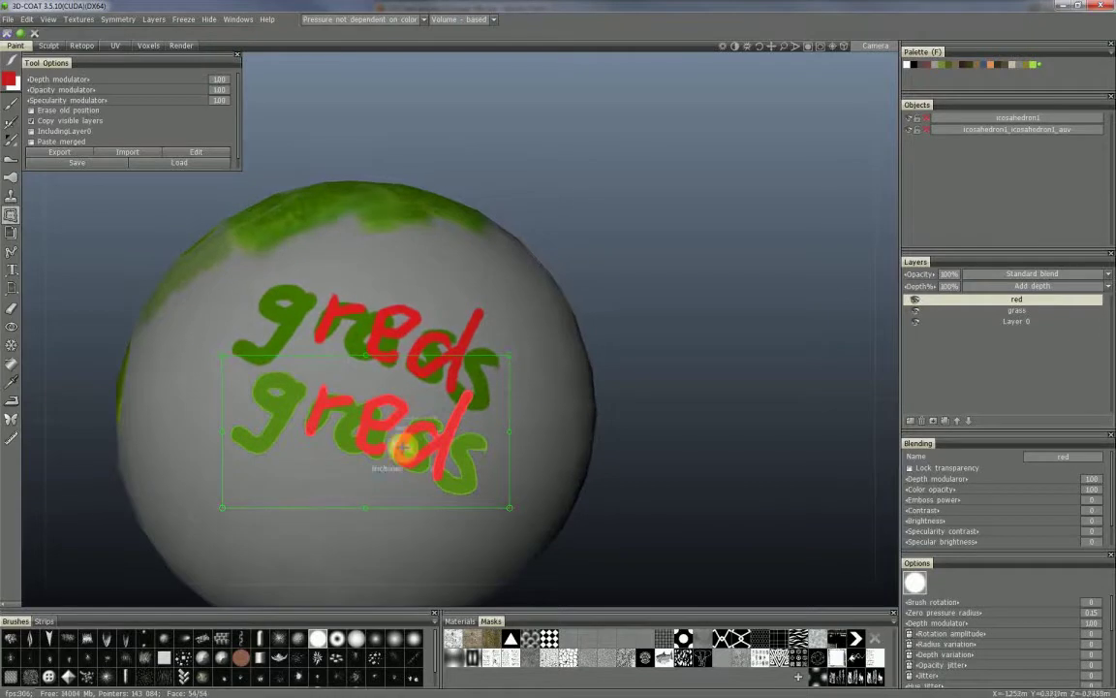
{"action": "left_click_drag", "start_coordinate": [405, 447], "coordinate": [390, 455]}
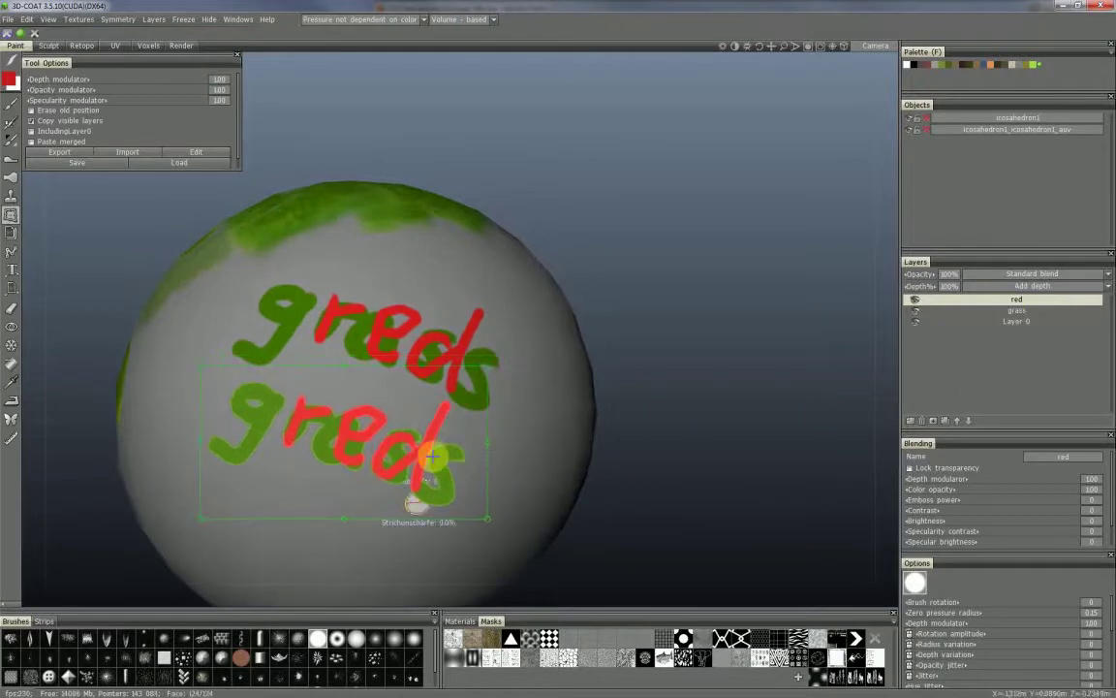
{"action": "key", "text": "Return"}
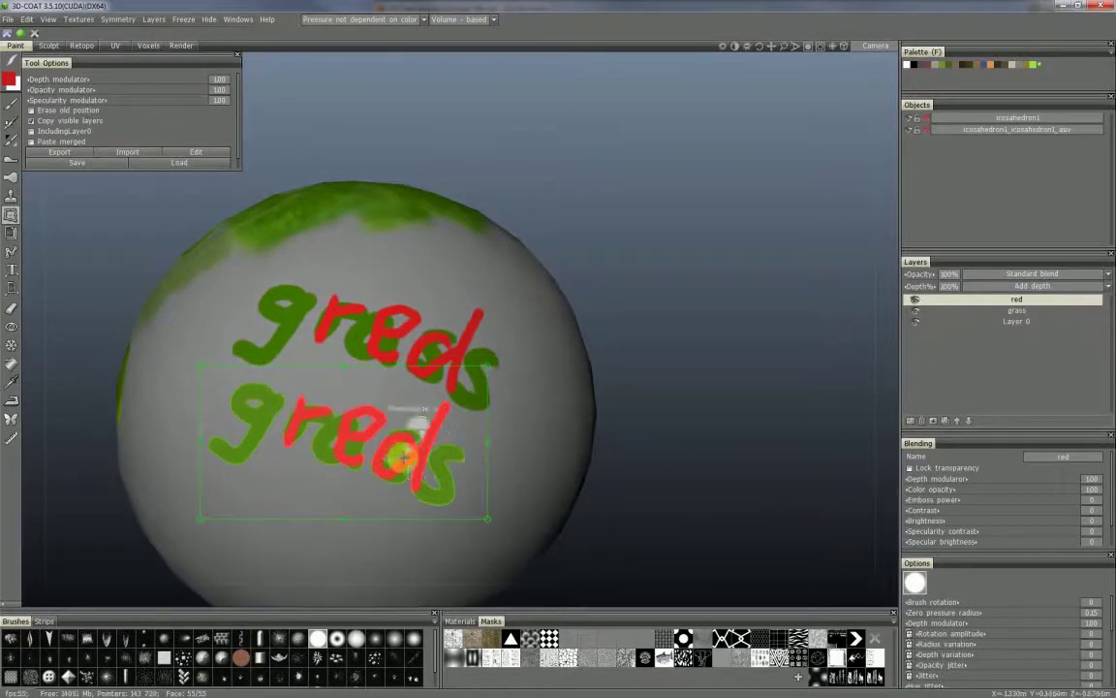
Move the floating copy off the stamp, clear it, and toggle the red layer's visibility to check the stamped lettering
{"action": "left_click_drag", "start_coordinate": [421, 450], "coordinate": [461, 311]}
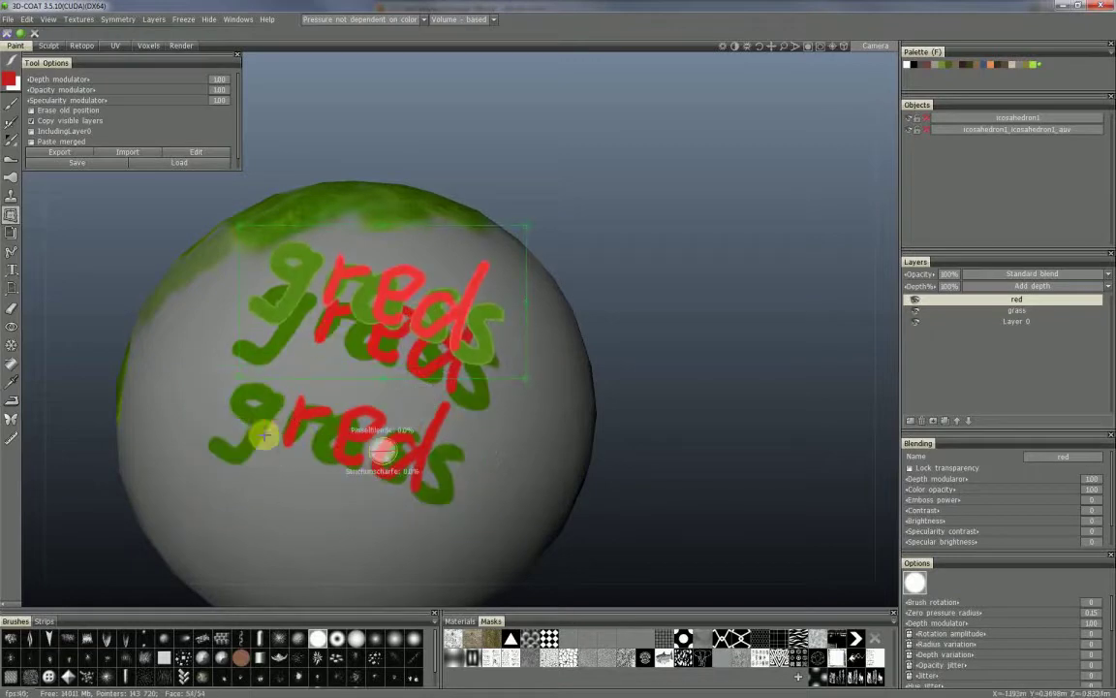
{"action": "key", "text": "Escape"}
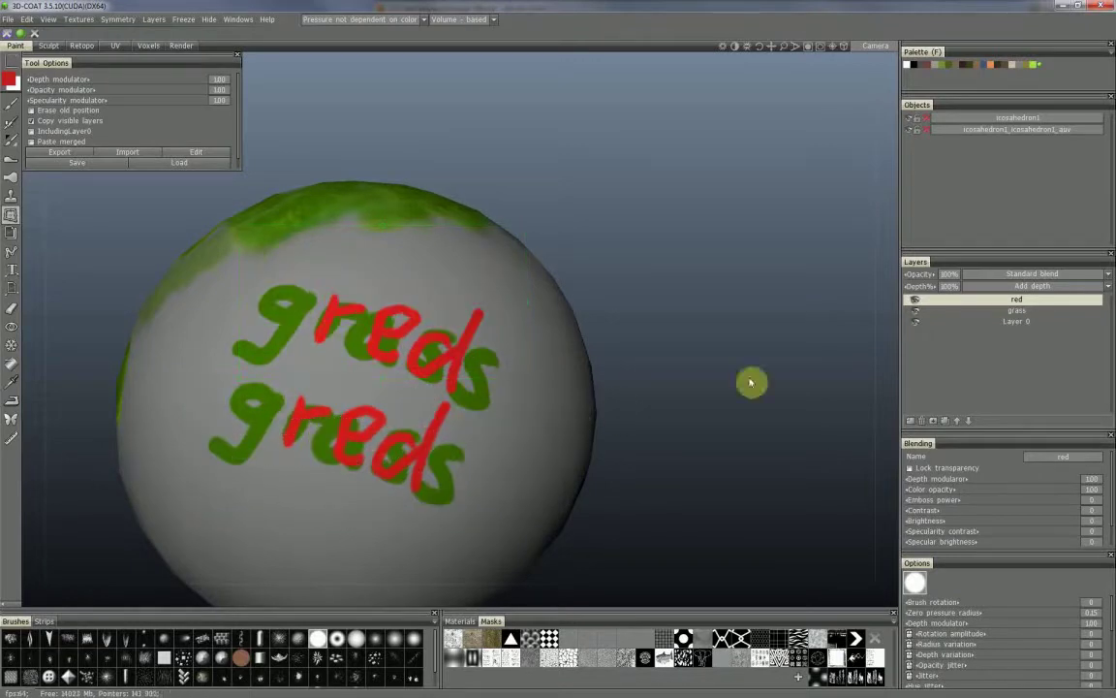
{"action": "left_click", "coordinate": [916, 300]}
{"action": "left_click", "coordinate": [917, 301]}
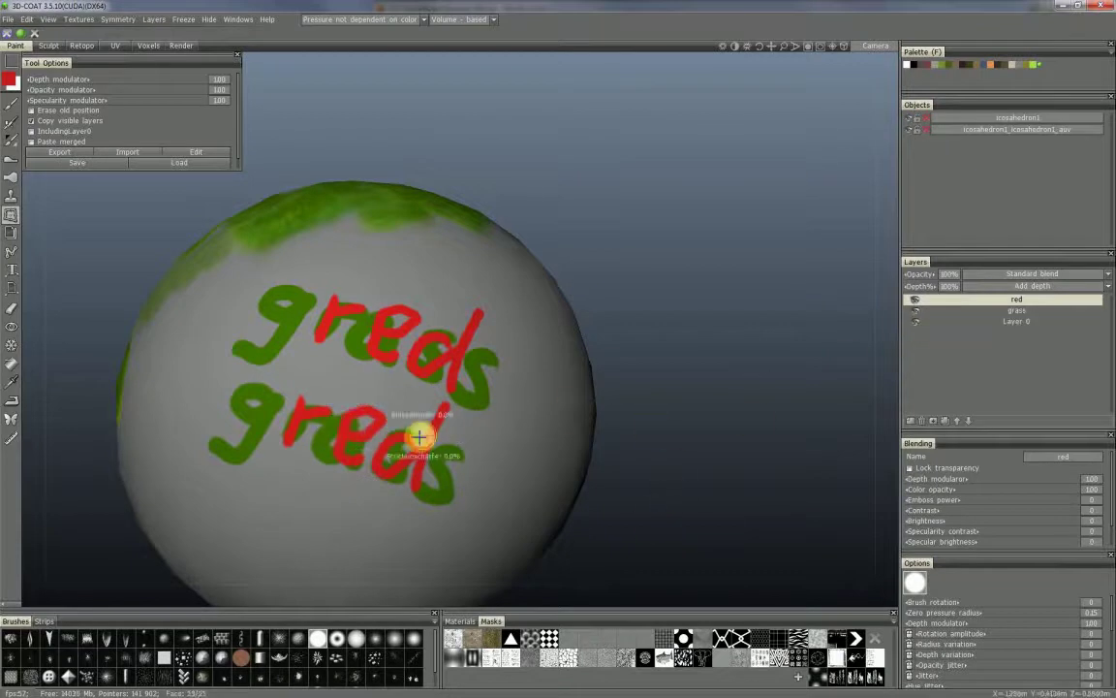
Capture a rectangle over the ends of both word pairs, stamp it on a bare part of the sphere, and move the floating copy away
{"action": "middle_click_drag", "start_coordinate": [636, 429], "coordinate": [666, 404]}
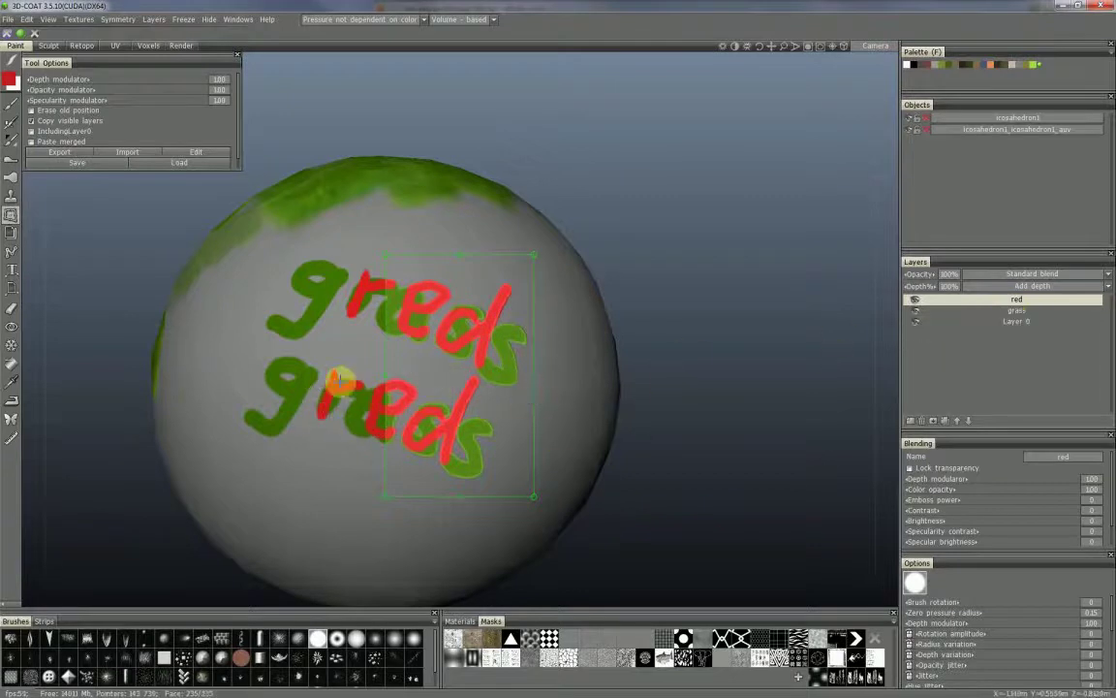
{"action": "middle_click_drag", "start_coordinate": [287, 337], "coordinate": [176, 289], "text": "alt"}
{"action": "left_click_drag", "start_coordinate": [304, 344], "coordinate": [543, 175], "text": "alt"}
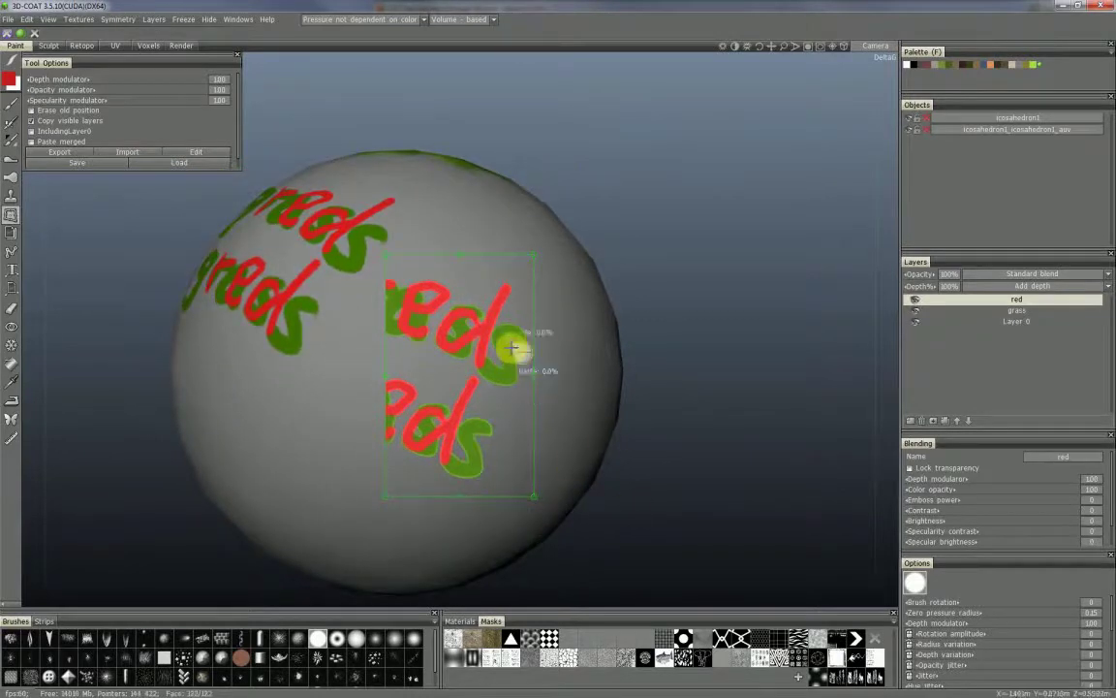
{"action": "left_click_drag", "start_coordinate": [497, 357], "coordinate": [700, 342]}
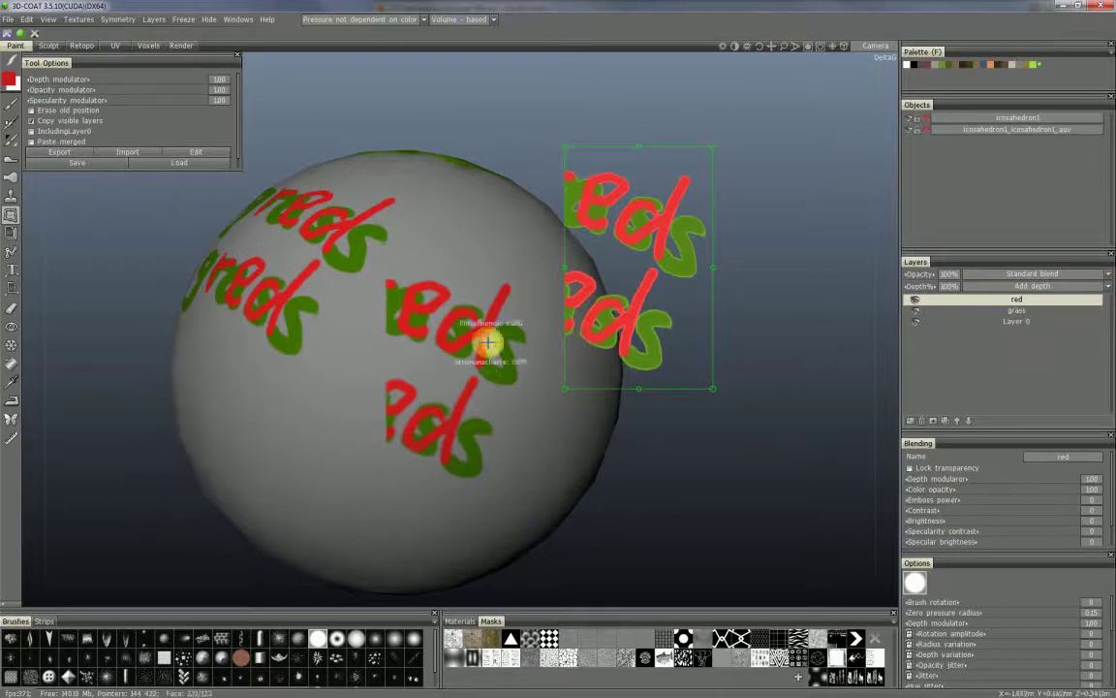
Toggle the visibility of the red and grass layers to check how the stamped lettering is distributed between them
{"action": "left_click", "coordinate": [916, 301]}
{"action": "left_click", "coordinate": [915, 302]}
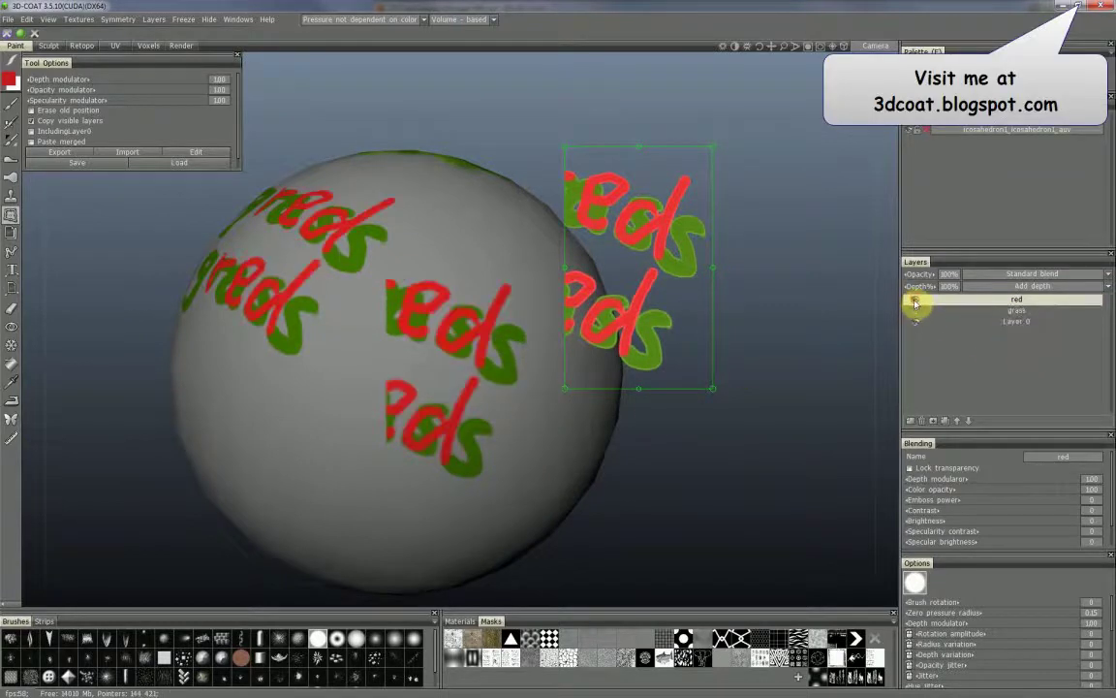
{"action": "left_click", "coordinate": [916, 302]}
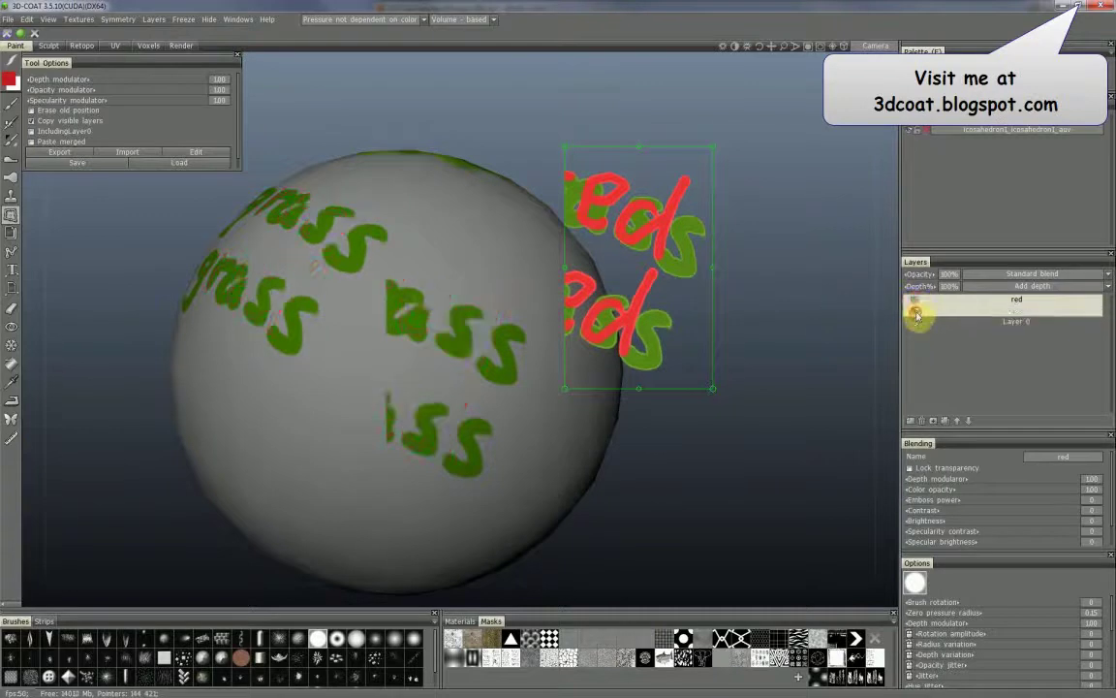
{"action": "left_click", "coordinate": [916, 310]}
{"action": "left_click", "coordinate": [916, 310]}
{"action": "left_click", "coordinate": [915, 302]}
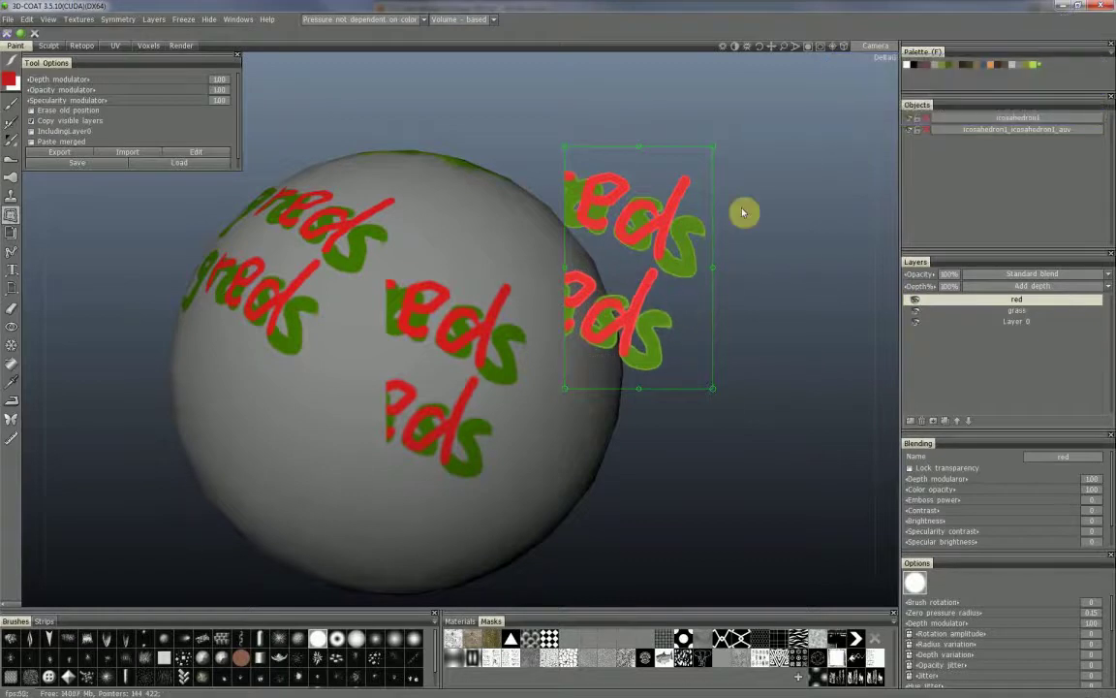
Rotate the floating lettering patch and save it as myimage.rect in the Rects folder, replacing the existing file
{"action": "left_click_drag", "start_coordinate": [742, 257], "coordinate": [586, 262]}
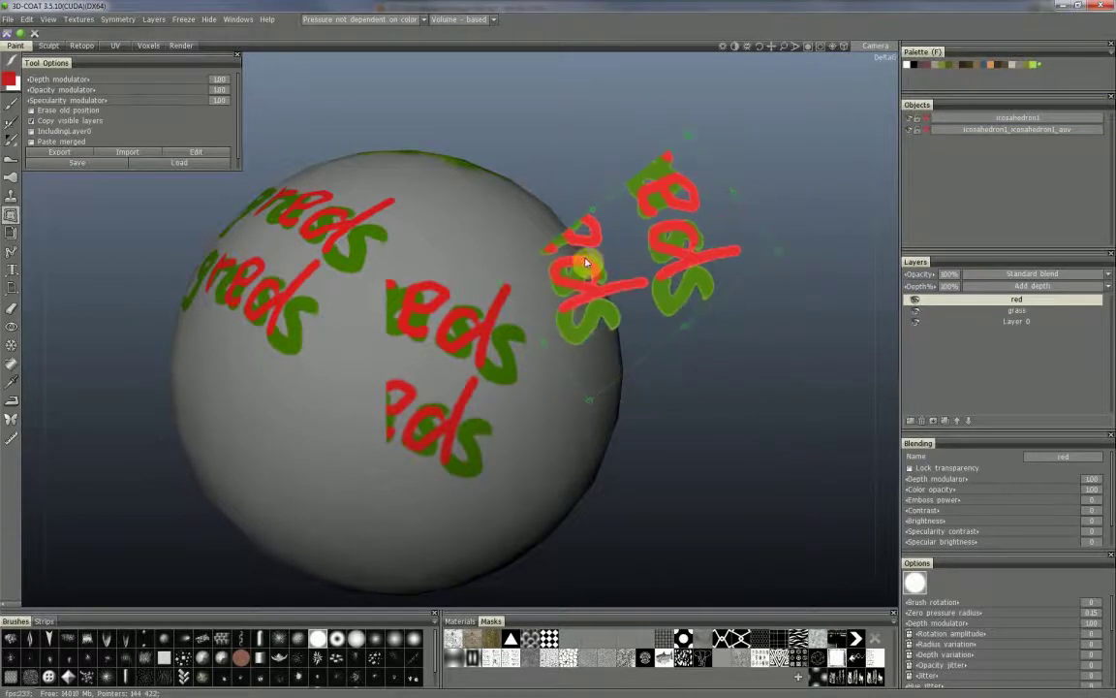
{"action": "left_click", "coordinate": [97, 165]}
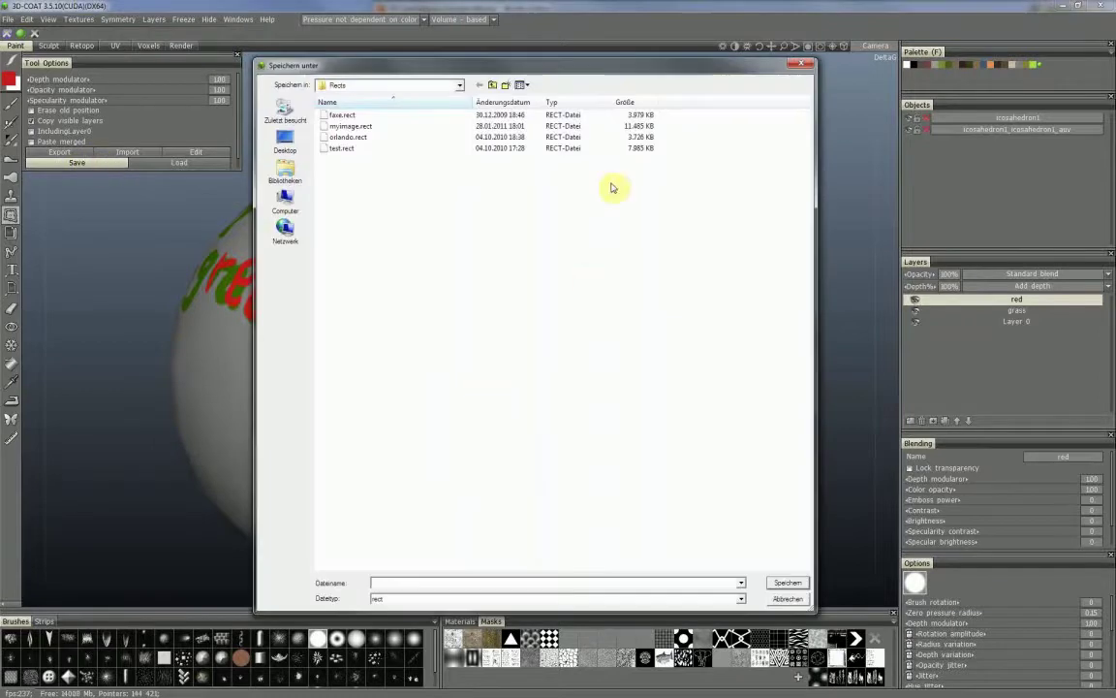
{"action": "double_click", "coordinate": [359, 129]}
{"action": "left_click", "coordinate": [590, 358]}
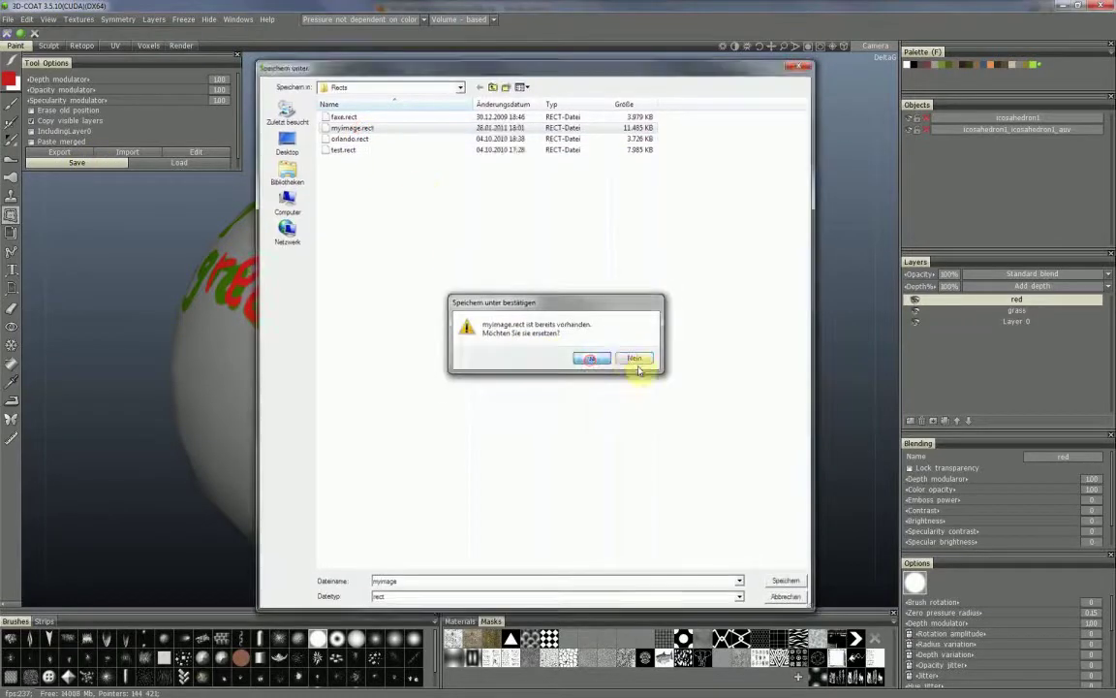
Load myimage.rect from the Rects folder, stamp it on the bare front of the sphere, and move the floating copy aside
{"action": "mouse_move", "coordinate": [498, 411]}
{"action": "middle_mouse_down"}
{"action": "mouse_move", "coordinate": [394, 366]}
{"action": "mouse_move", "coordinate": [335, 309]}
{"action": "middle_mouse_up"}
{"action": "left_click", "coordinate": [170, 165]}
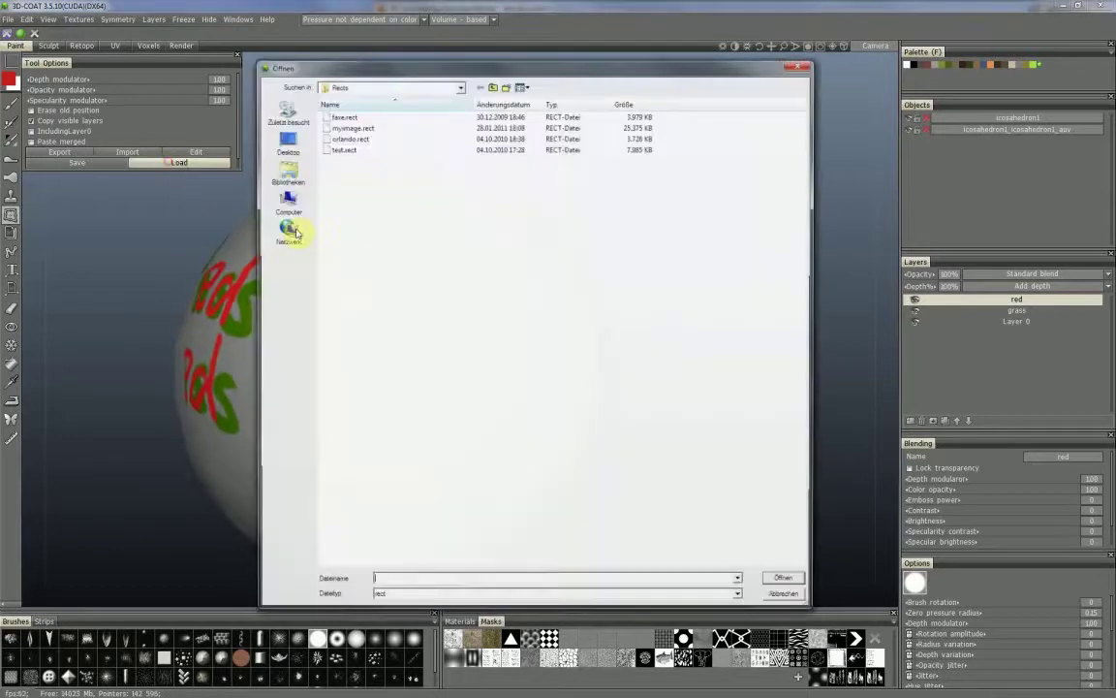
{"action": "double_click", "coordinate": [354, 129]}
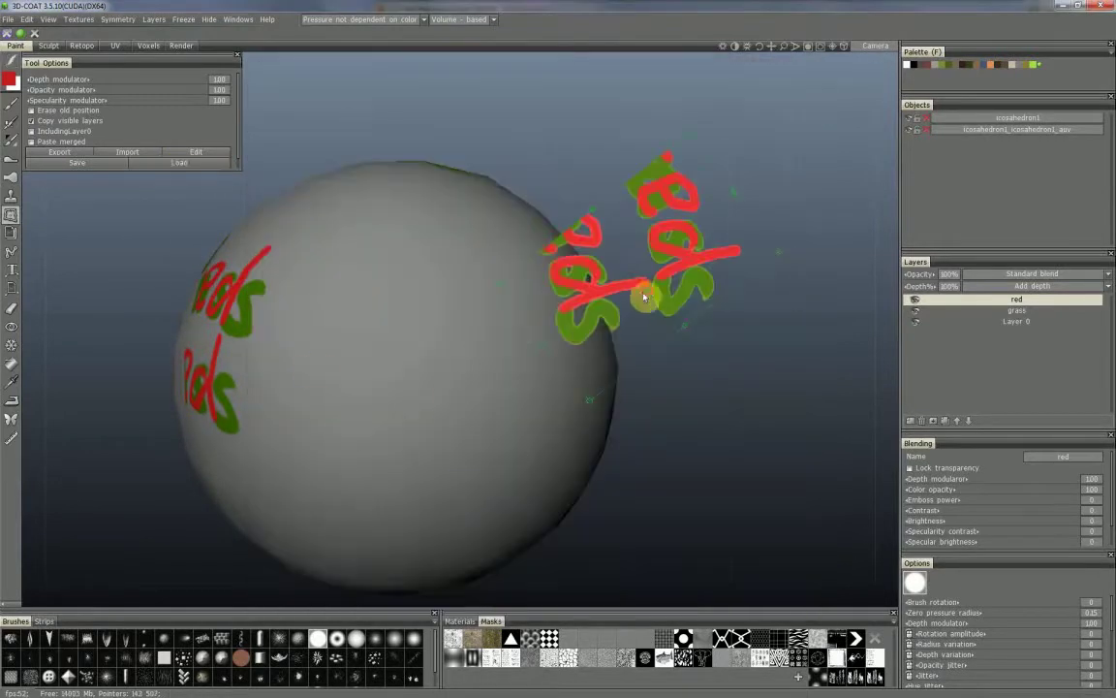
{"action": "left_click_drag", "start_coordinate": [644, 296], "coordinate": [439, 376]}
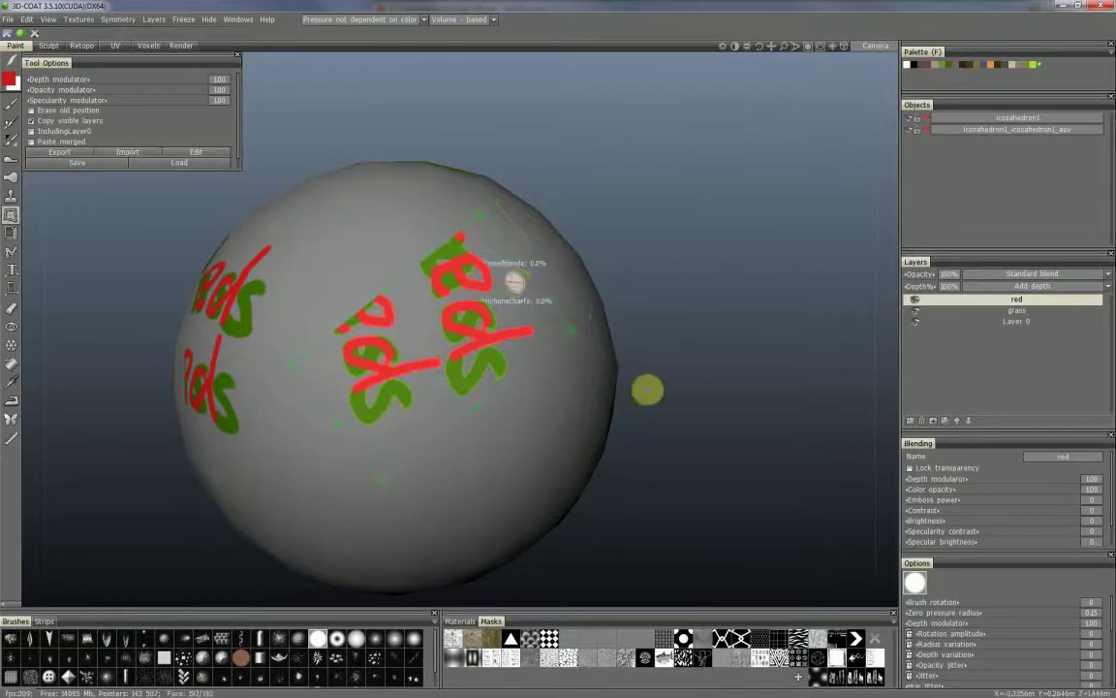
Toggle the visibility of the red and grass layers to check which layer holds each part of the loaded lettering
{"action": "left_click", "coordinate": [915, 300]}
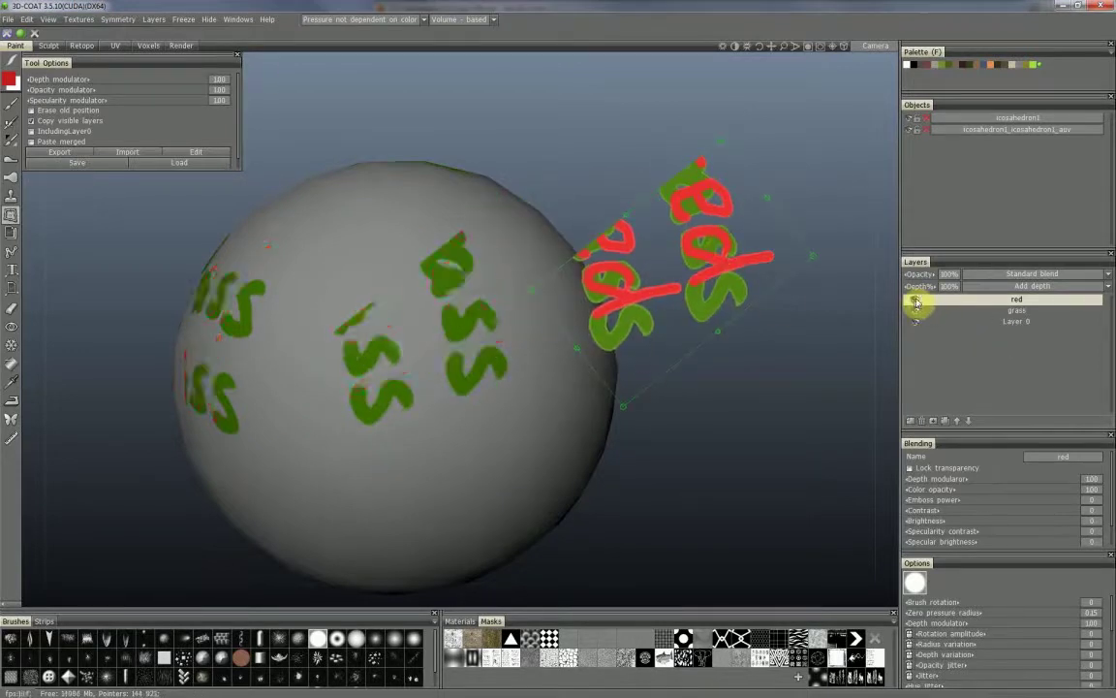
{"action": "left_click", "coordinate": [917, 302]}
{"action": "left_click", "coordinate": [916, 302]}
{"action": "left_click", "coordinate": [915, 301]}
{"action": "left_click", "coordinate": [916, 311]}
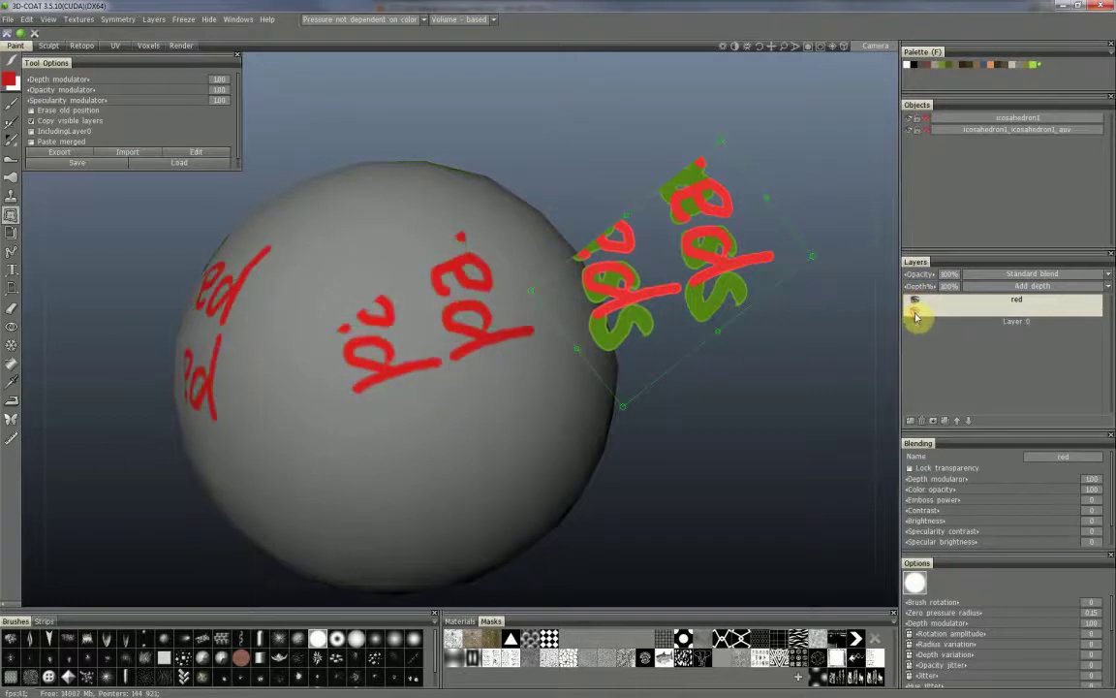
{"action": "left_click", "coordinate": [916, 311]}
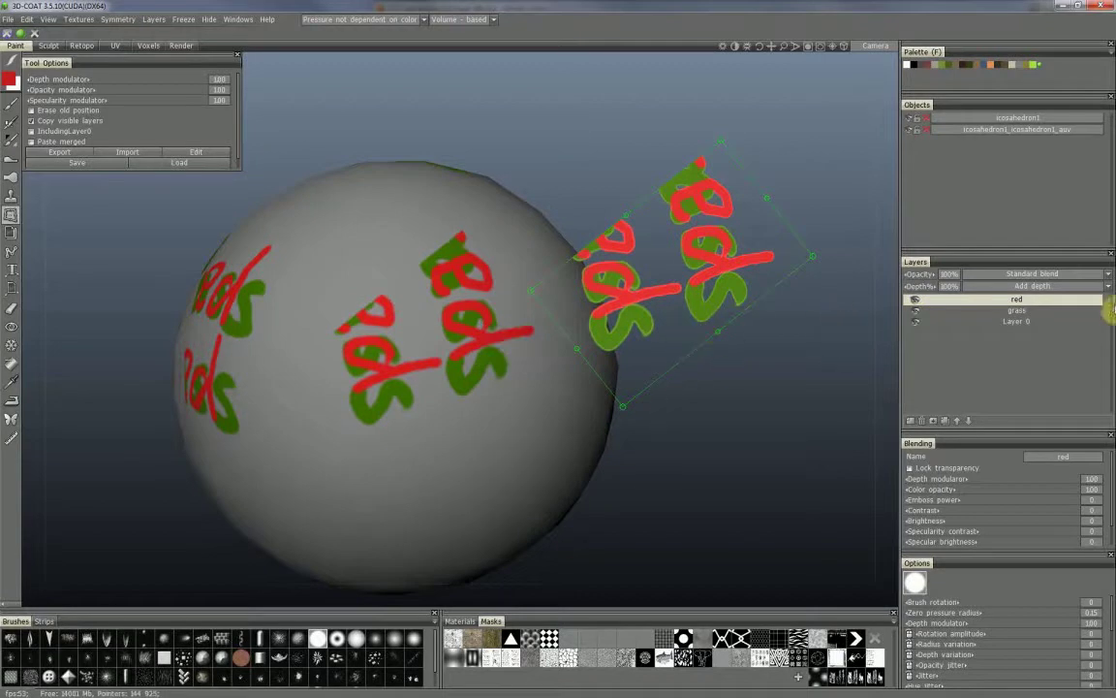
Clear the floating copy and rename the red layer as rose
{"action": "key", "text": "Escape"}
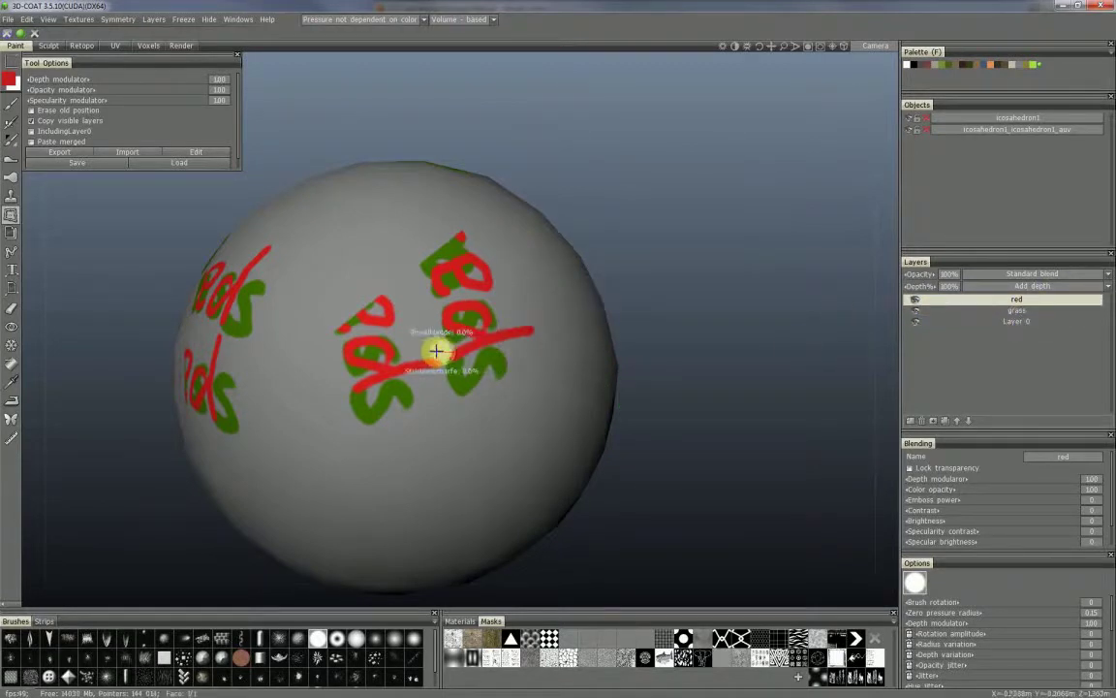
{"action": "double_click", "coordinate": [1017, 301]}
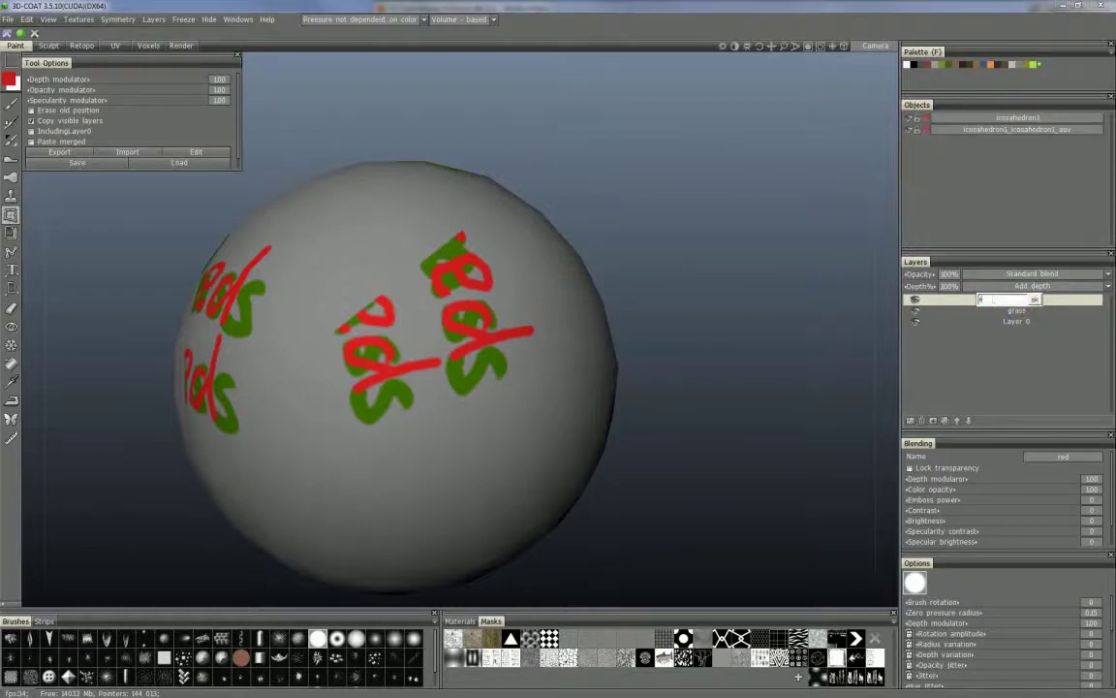
{"action": "key", "text": "Return"}
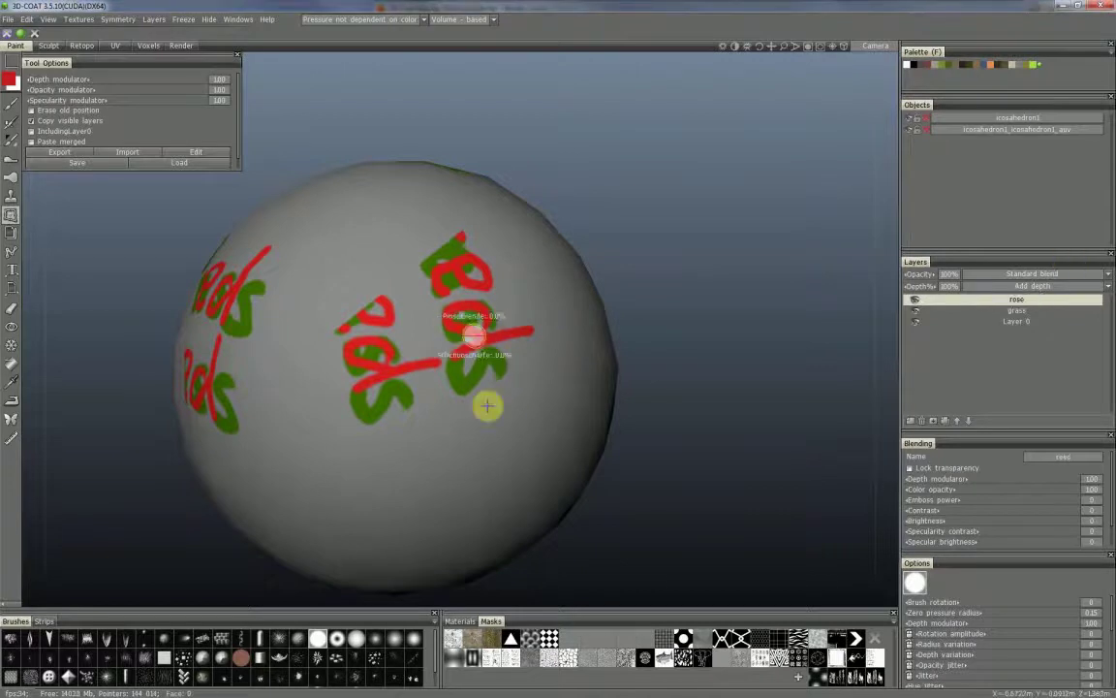
Load myimage.rect again and stamp it turned sideways on the lower front of the sphere, overlapping the previous lettering
{"action": "left_click", "coordinate": [181, 166]}
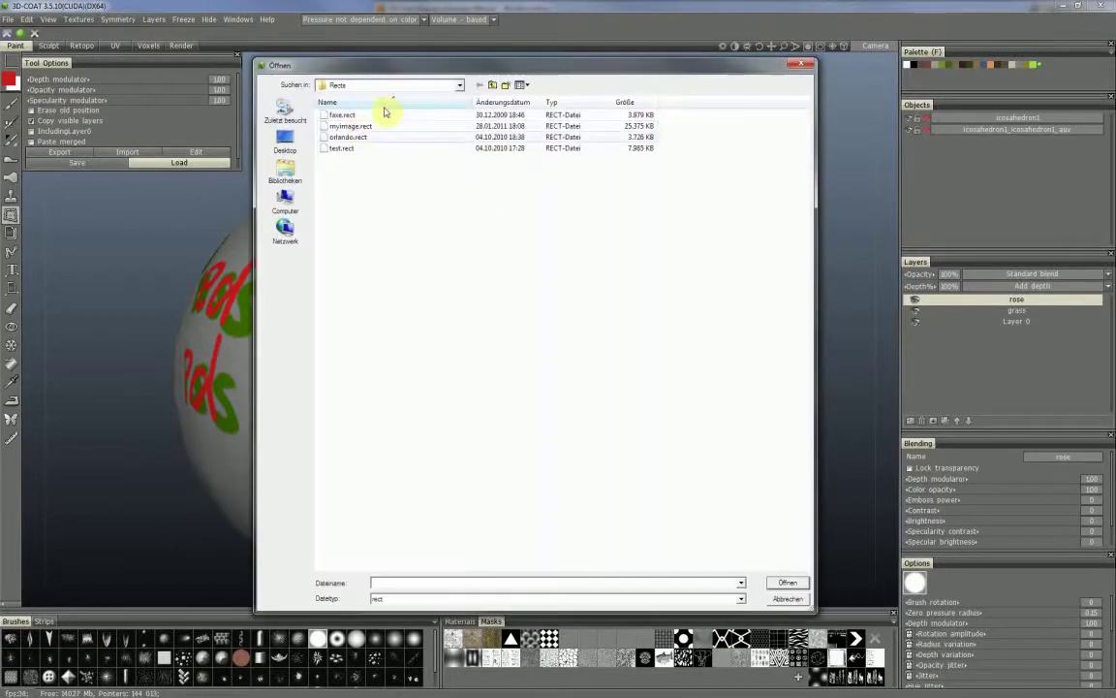
{"action": "double_click", "coordinate": [351, 127]}
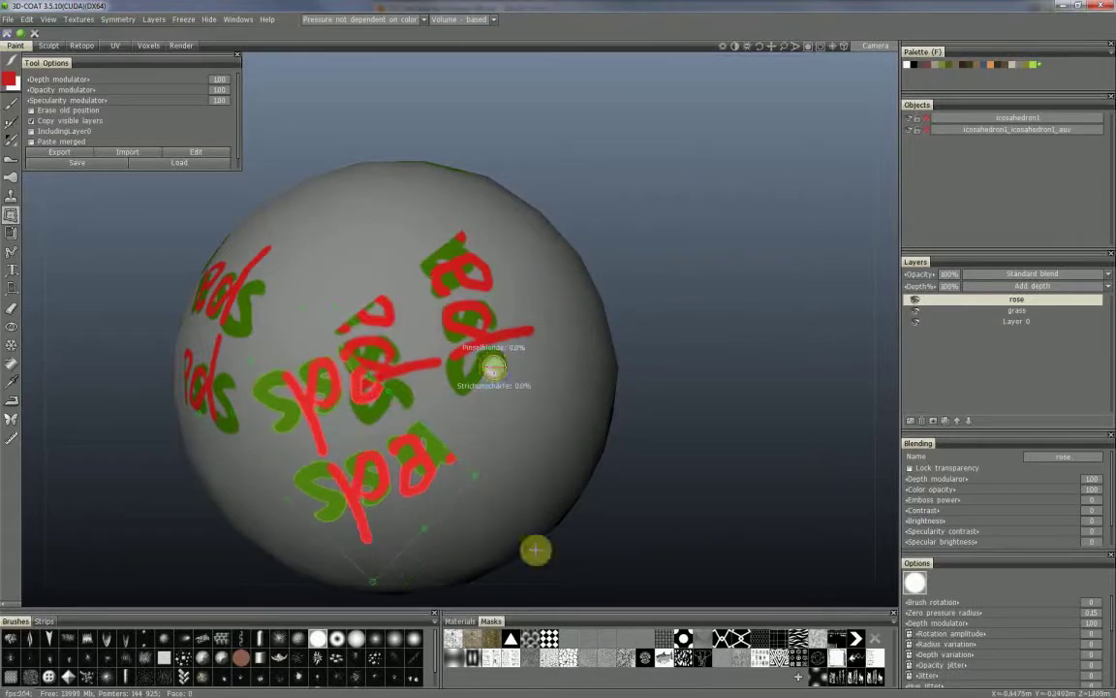
{"action": "left_click", "coordinate": [381, 428]}
{"action": "left_click_drag", "start_coordinate": [449, 381], "coordinate": [463, 381], "text": "alt"}
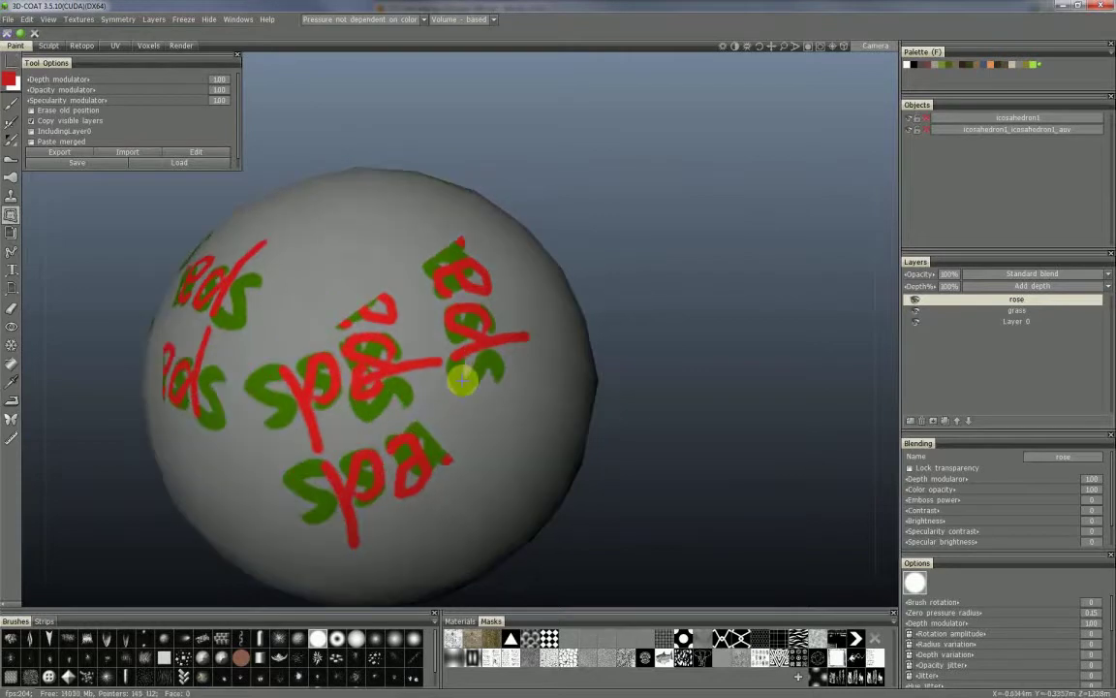
Toggle the rose layer's visibility to check where the red lettering of the latest stamp was placed
{"action": "left_click", "coordinate": [915, 301]}
{"action": "left_click", "coordinate": [914, 300]}
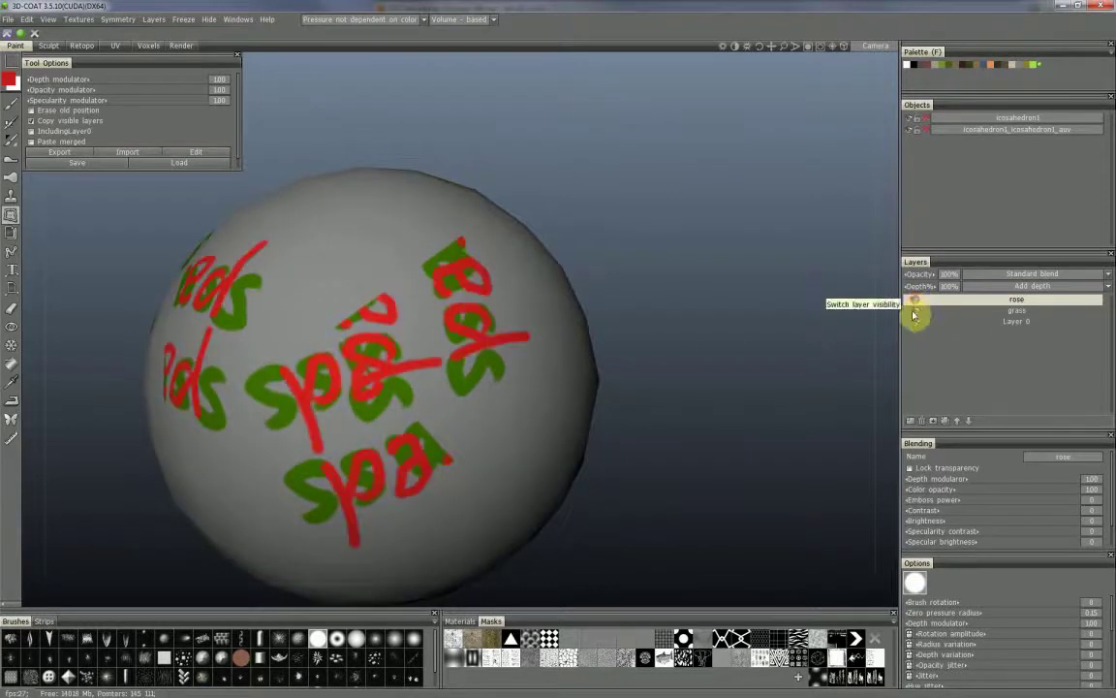
{"action": "left_click", "coordinate": [915, 300]}
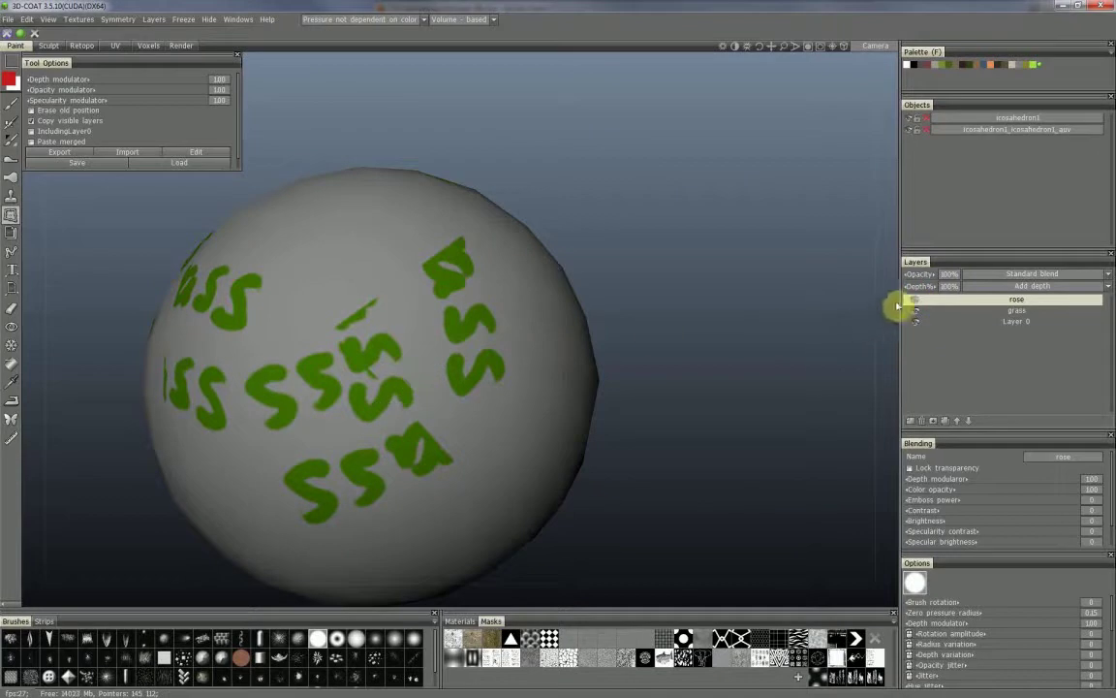
{"action": "left_click", "coordinate": [915, 300]}
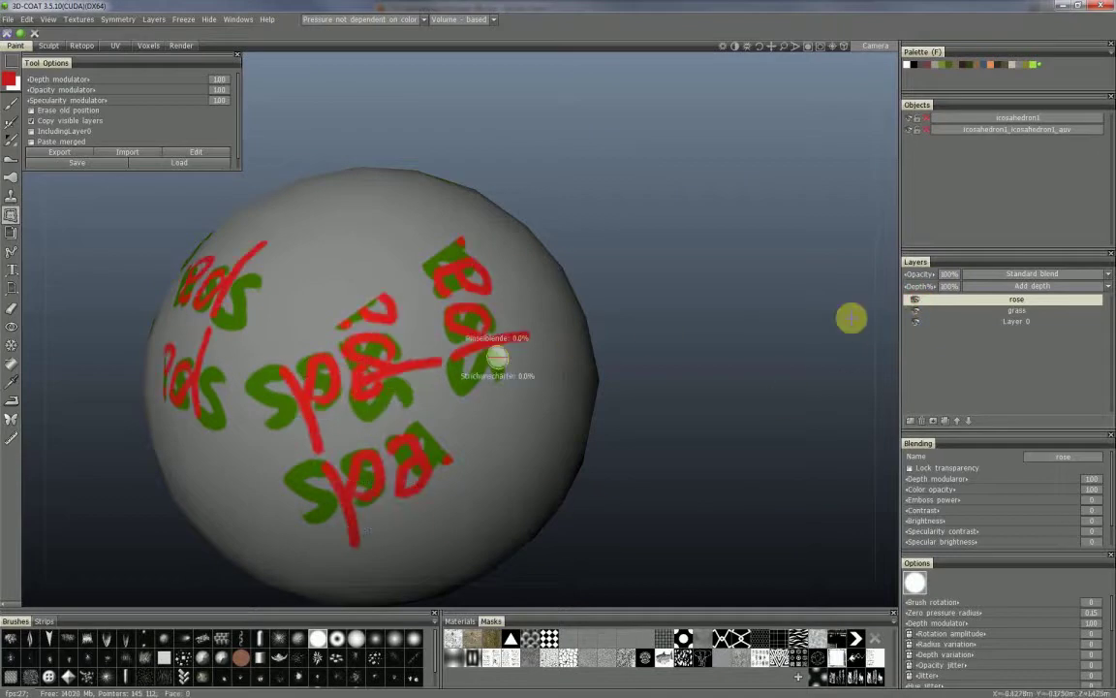
{"action": "left_click", "coordinate": [1015, 309], "text": "shift"}
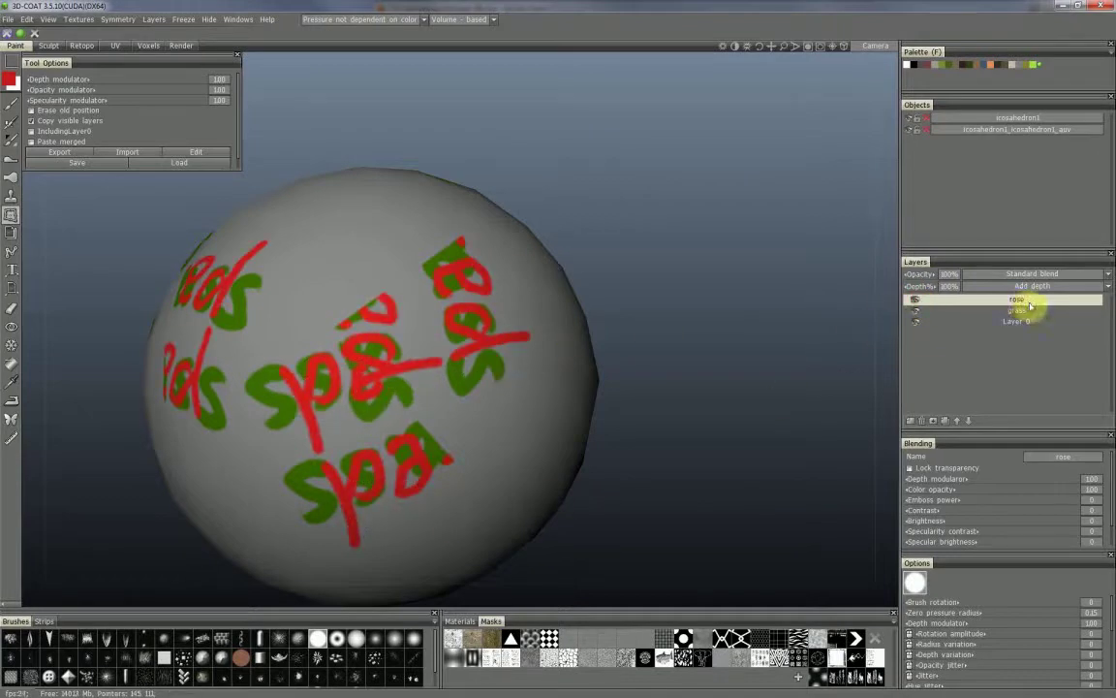
{"action": "left_click", "coordinate": [1037, 334]}
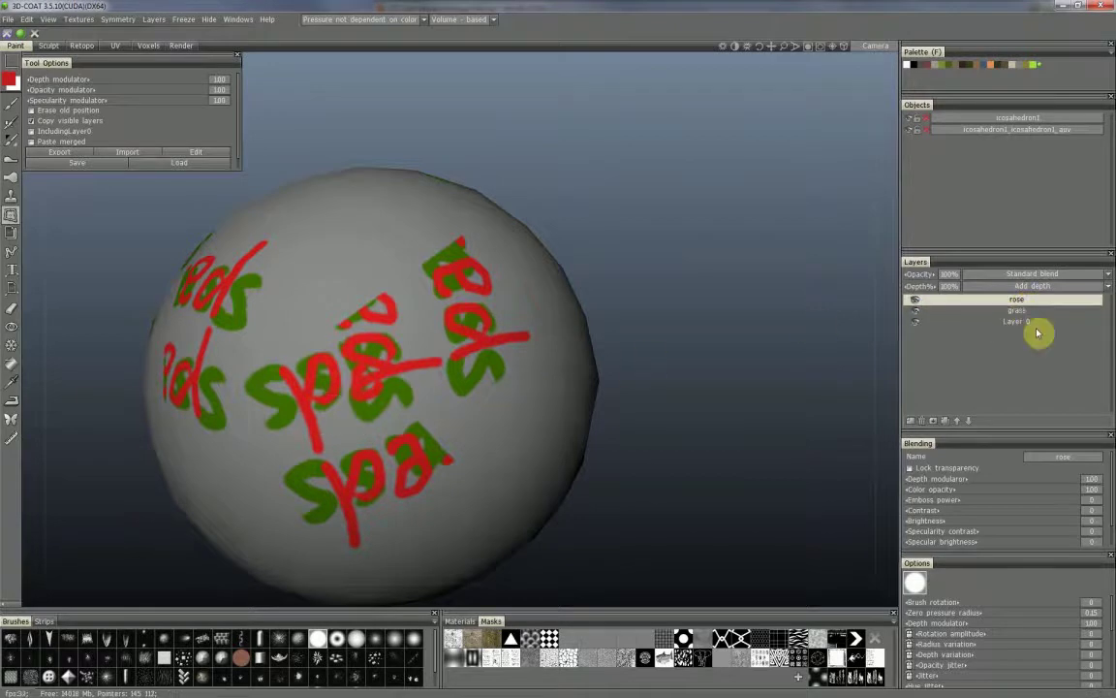
{"action": "left_click", "coordinate": [955, 299]}
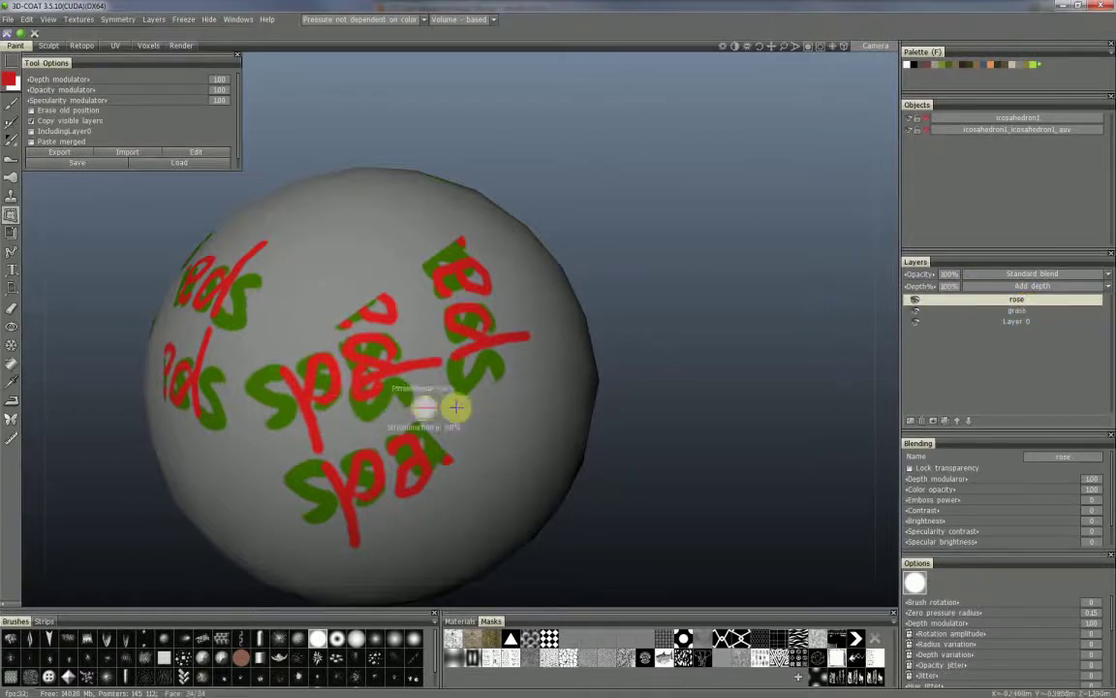
{"action": "left_click_drag", "start_coordinate": [458, 390], "coordinate": [450, 407], "text": "alt"}
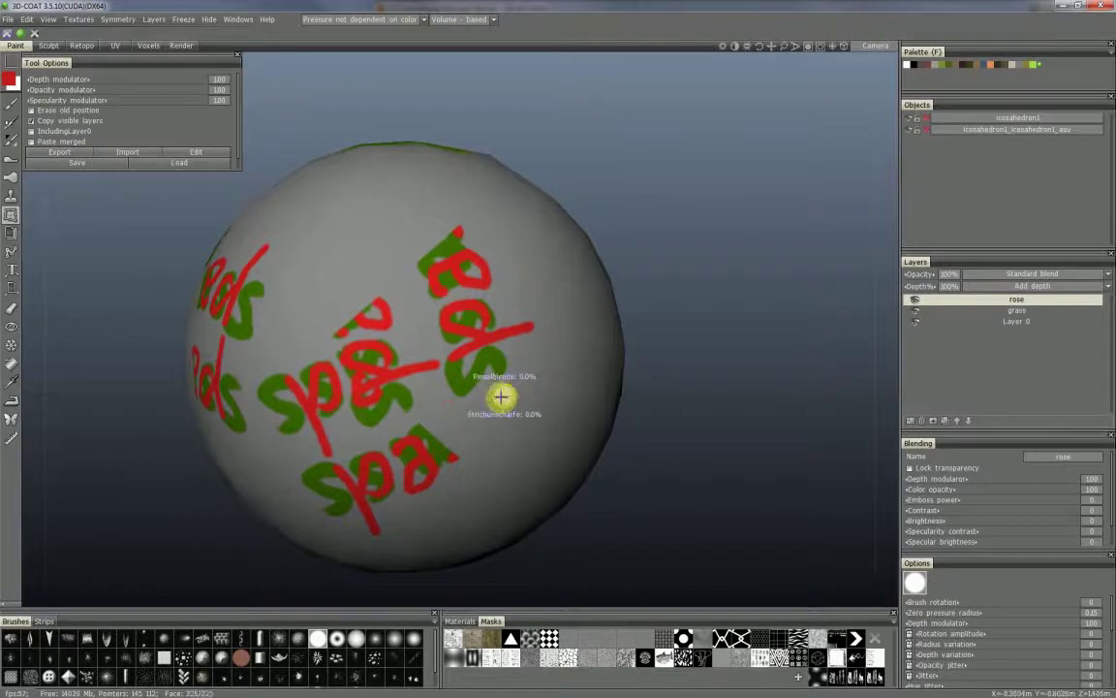
{"action": "left_click", "coordinate": [1045, 309], "text": "ctrl"}
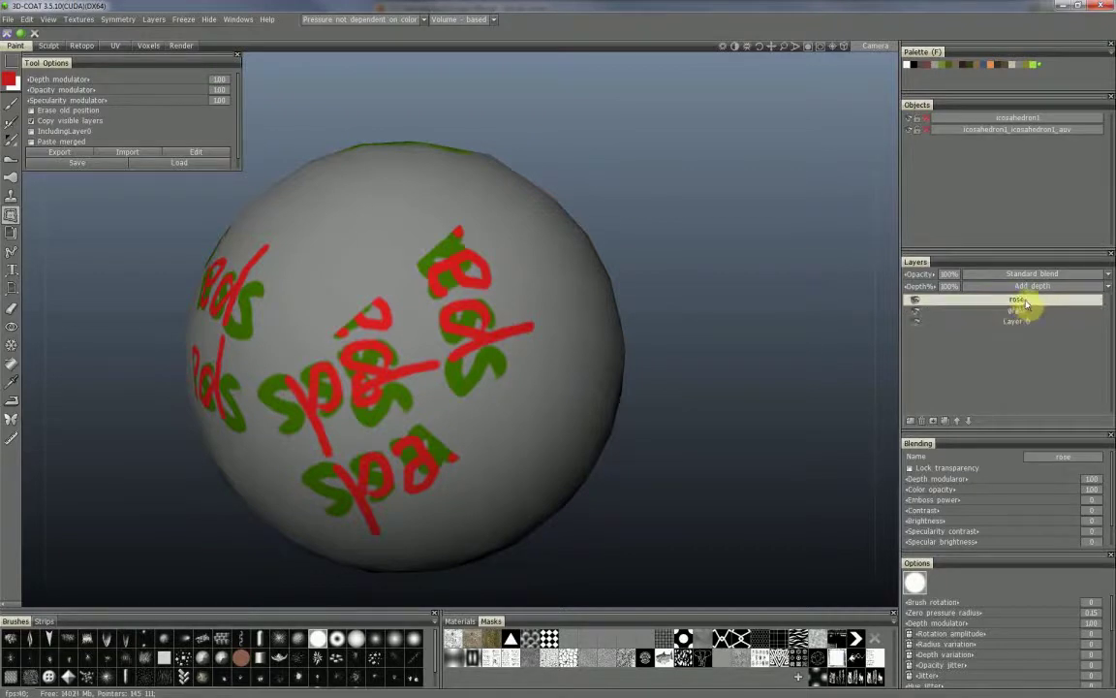
{"action": "left_click", "coordinate": [1011, 309], "text": "ctrl"}
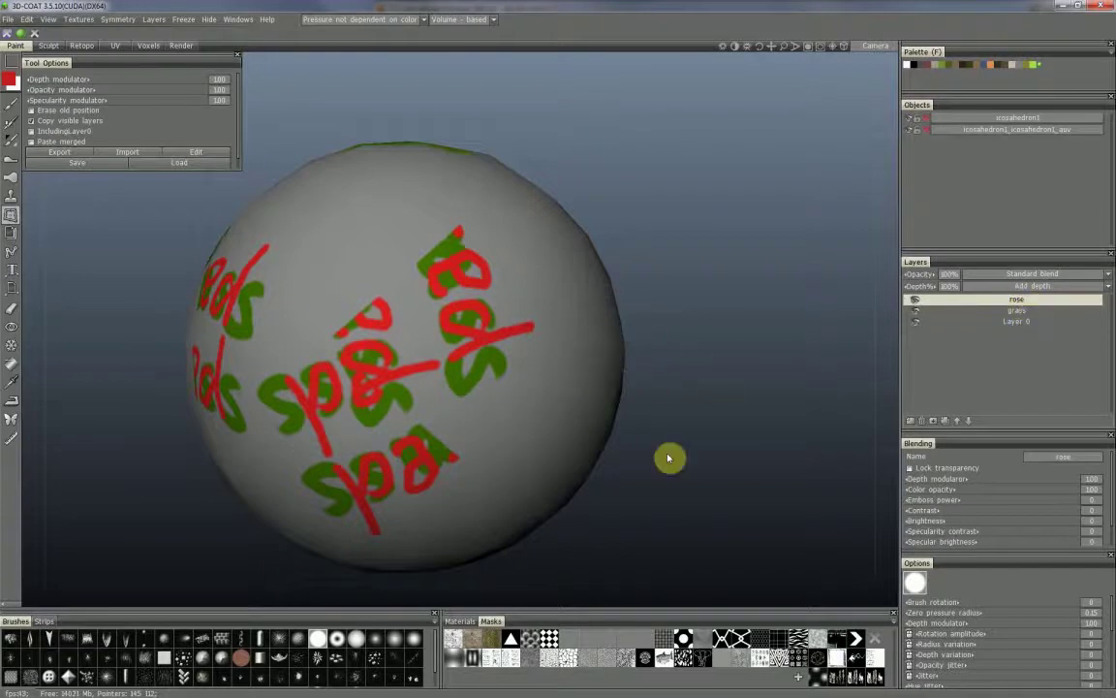
Delete the rose layer
{"action": "left_click", "coordinate": [921, 424]}
{"action": "left_click_drag", "start_coordinate": [526, 396], "coordinate": [262, 239], "text": "alt"}
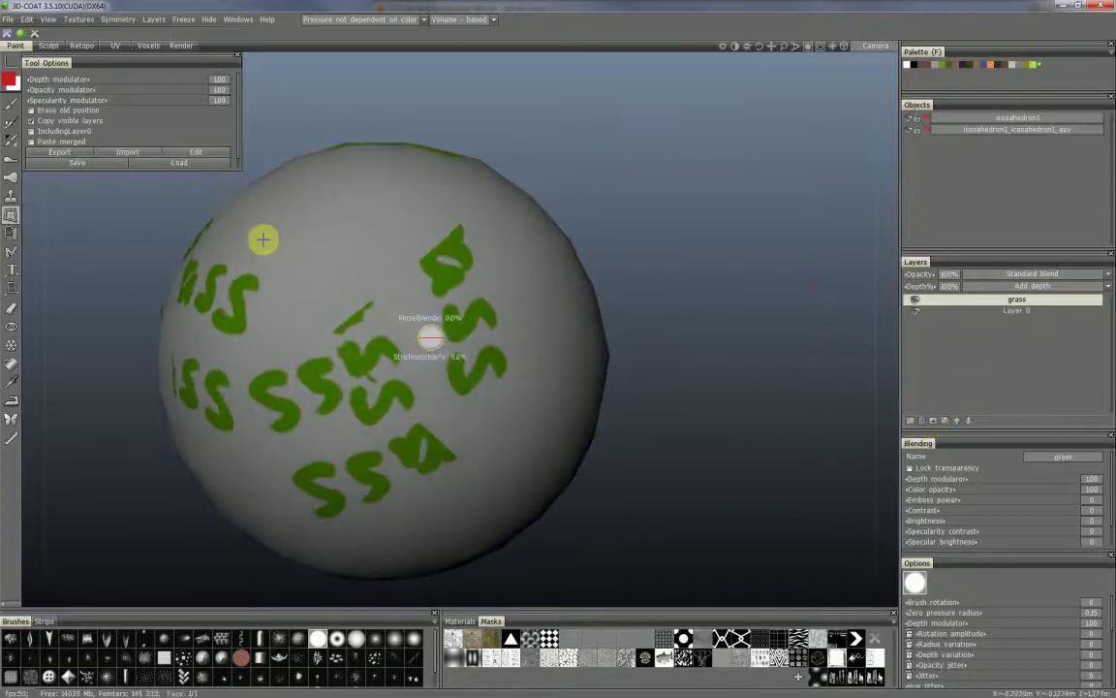
Load myimage.rect with only the grass layer and Layer 0 present, stamp it above the existing lettering, and clear the floating copy
{"action": "left_click", "coordinate": [180, 162]}
{"action": "left_click", "coordinate": [362, 127]}
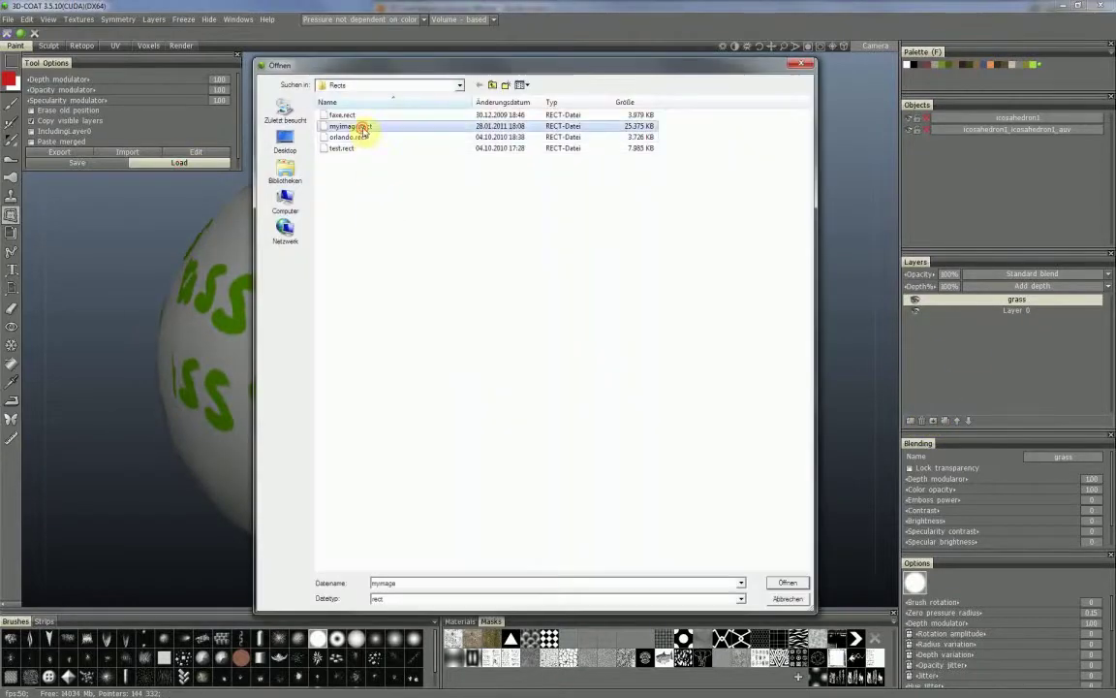
{"action": "double_click", "coordinate": [362, 127]}
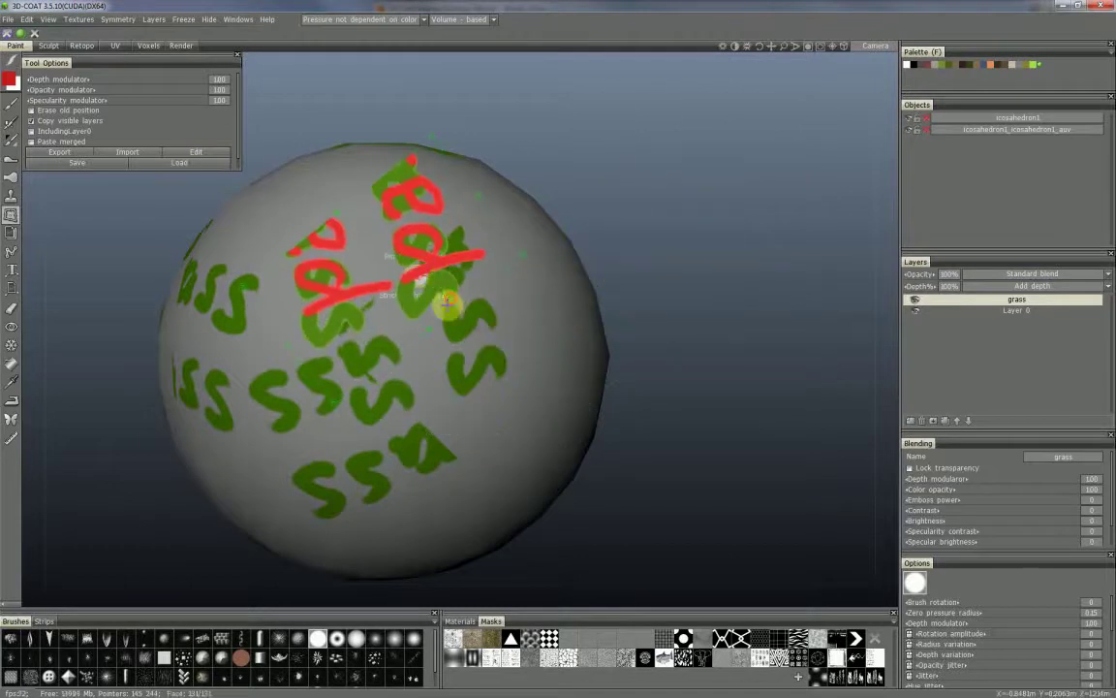
{"action": "left_click_drag", "start_coordinate": [447, 304], "coordinate": [510, 108], "text": "alt"}
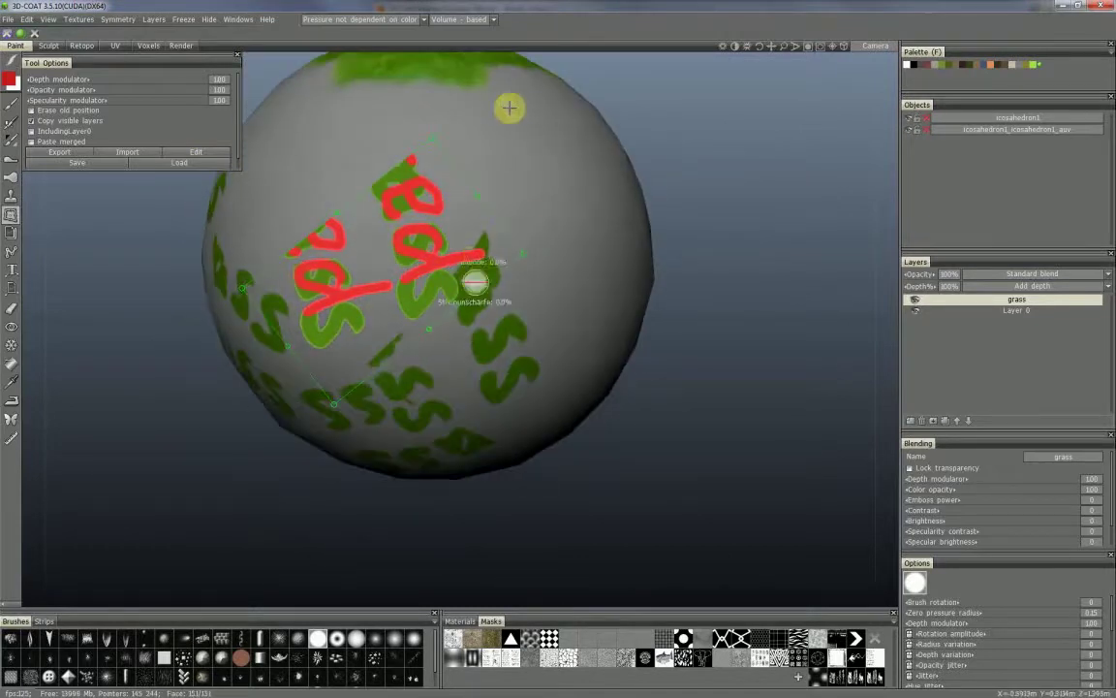
{"action": "left_click_drag", "start_coordinate": [429, 276], "coordinate": [590, 402]}
{"action": "left_click_drag", "start_coordinate": [508, 256], "coordinate": [518, 282], "text": "alt"}
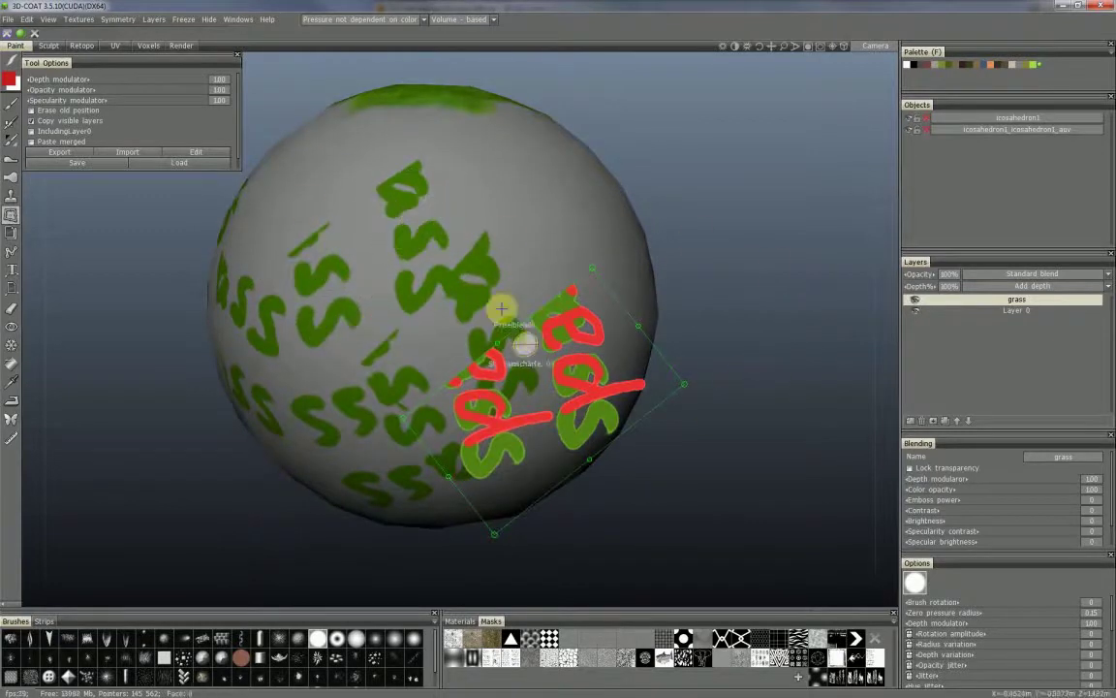
{"action": "key", "text": "Escape"}
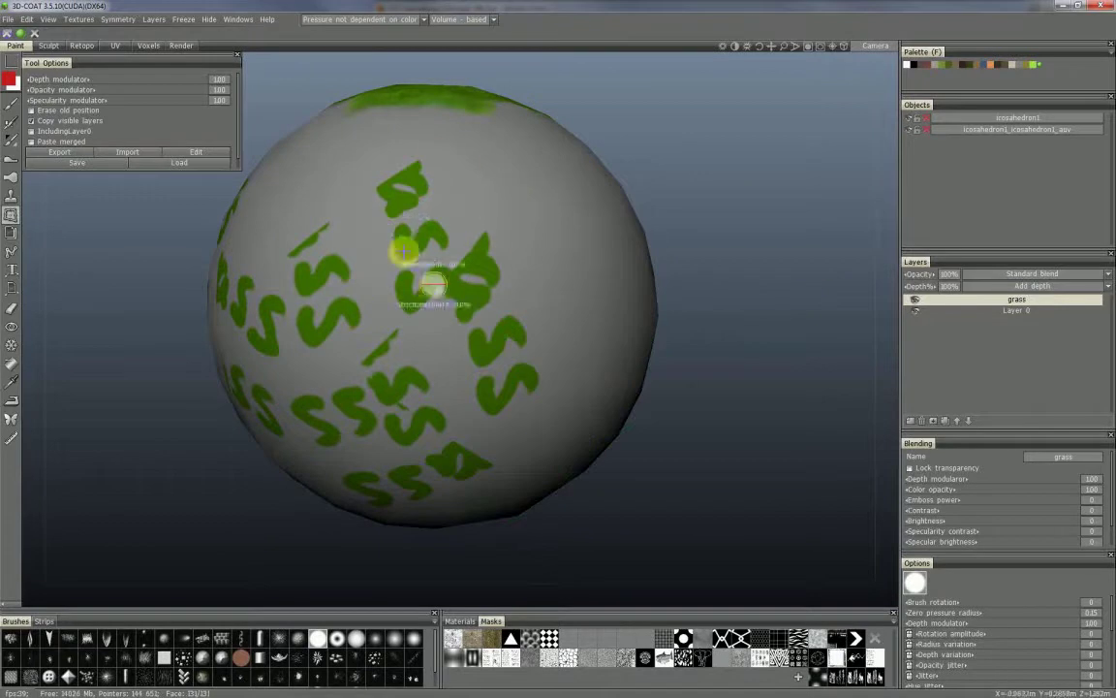
Add a new layer above grass, load myimage.rect, and stamp it over the upper green lettering
{"action": "left_click", "coordinate": [913, 422]}
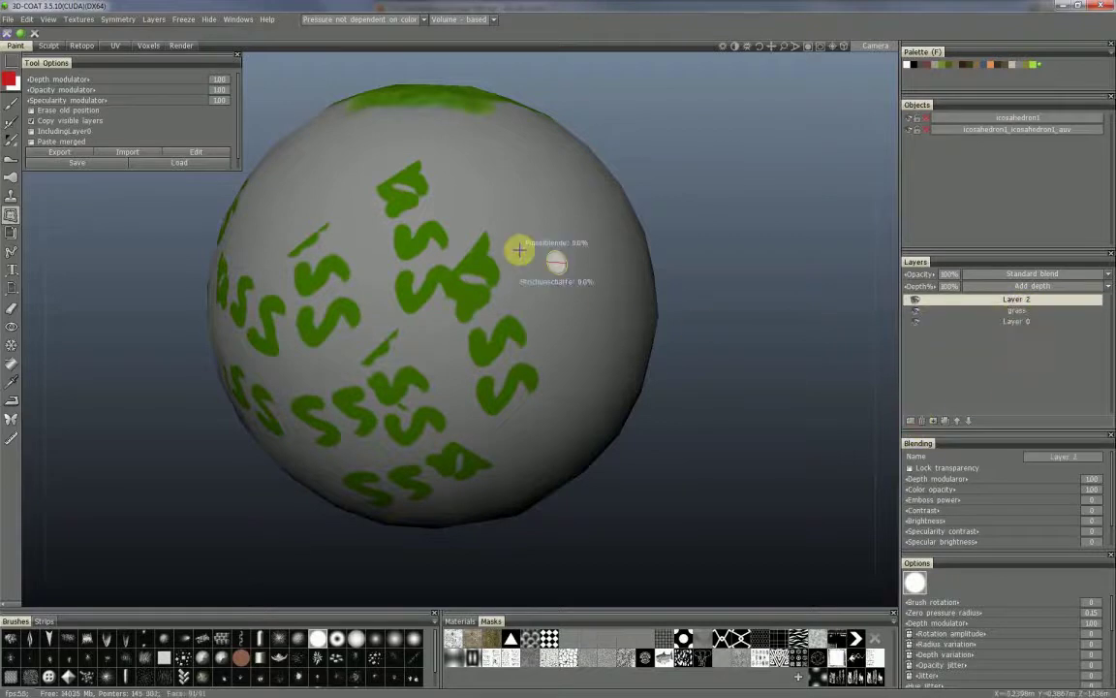
{"action": "left_click", "coordinate": [176, 163]}
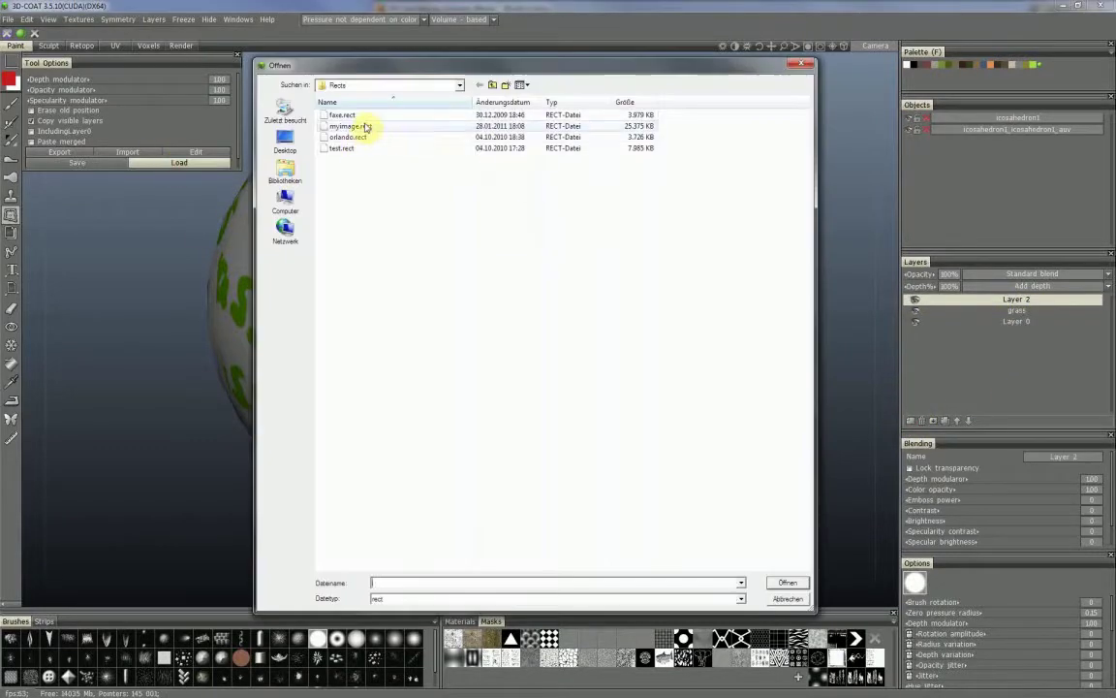
{"action": "double_click", "coordinate": [365, 127]}
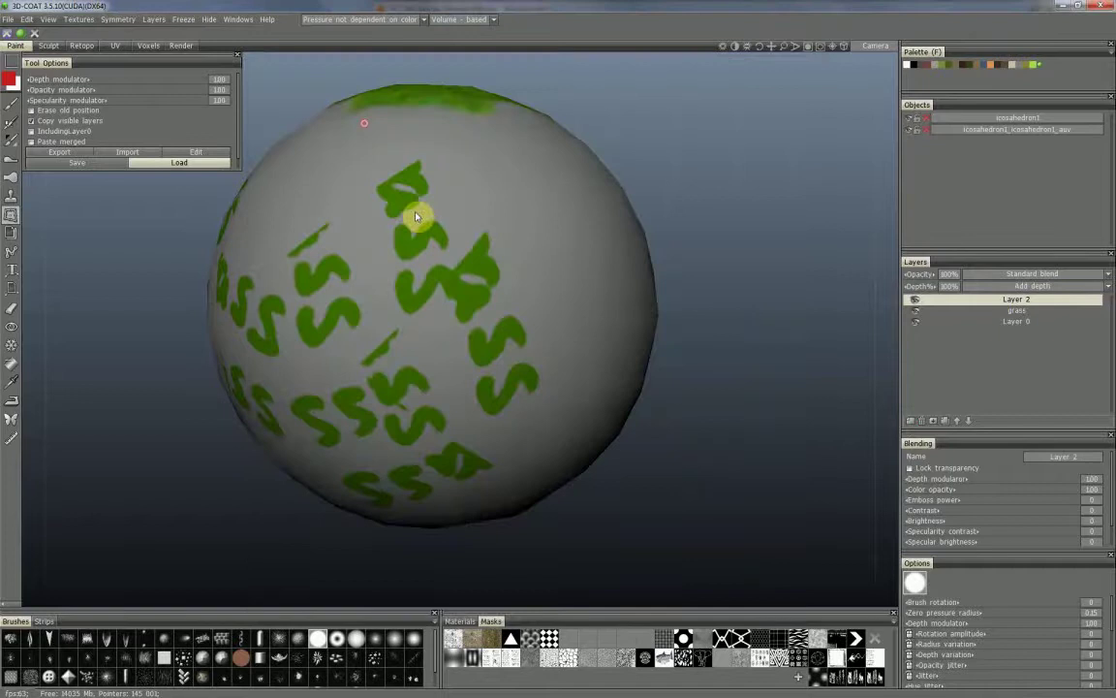
{"action": "left_click", "coordinate": [565, 234]}
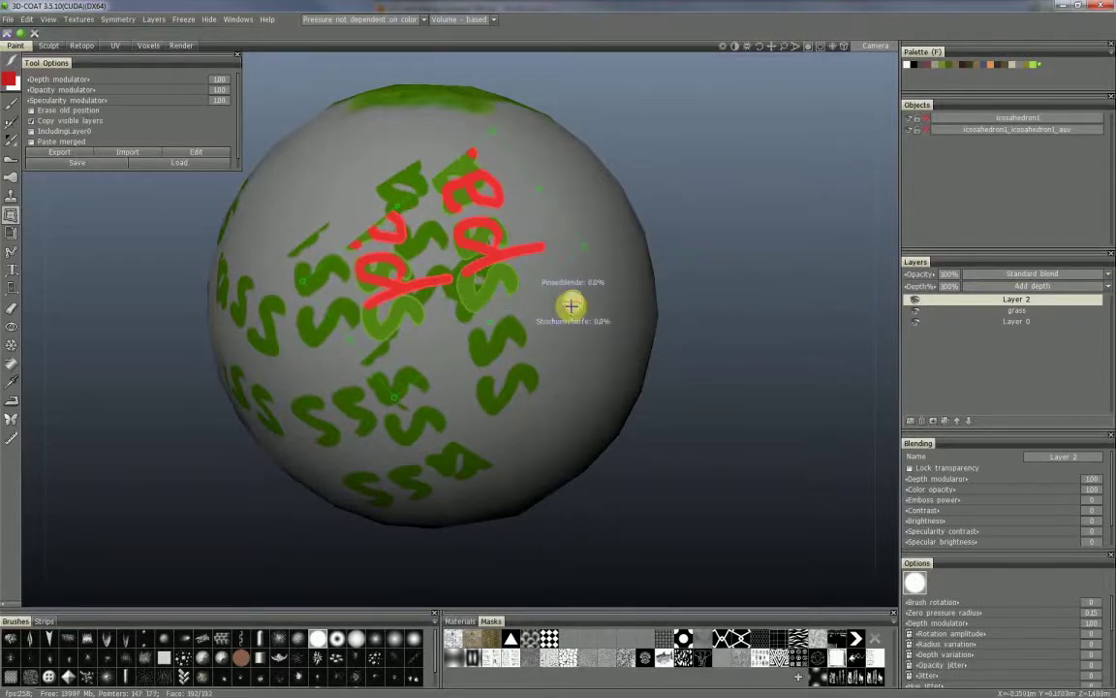
{"action": "key", "text": "Return"}
{"action": "mouse_move", "coordinate": [528, 308]}
{"action": "left_mouse_down", "text": "alt"}
{"action": "mouse_move", "coordinate": [506, 276]}
{"action": "mouse_move", "coordinate": [514, 310]}
{"action": "left_mouse_up", "text": "alt"}
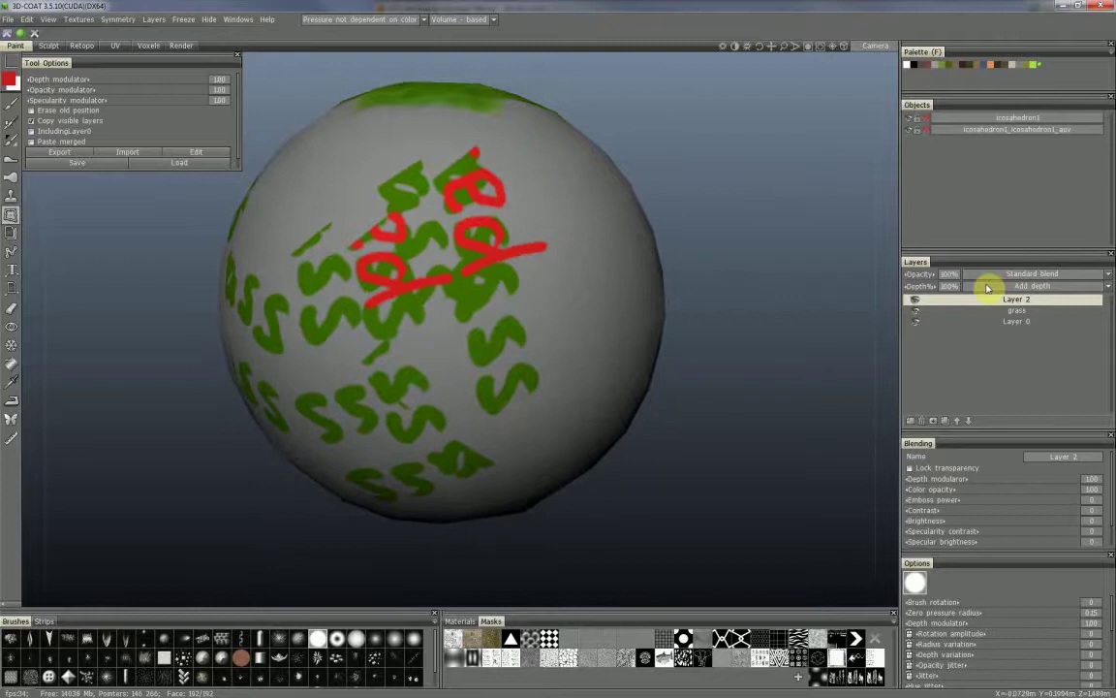
Toggle the new top layer's visibility to check which part of the stamped lettering it holds
{"action": "left_click", "coordinate": [917, 303]}
{"action": "left_click", "coordinate": [917, 304]}
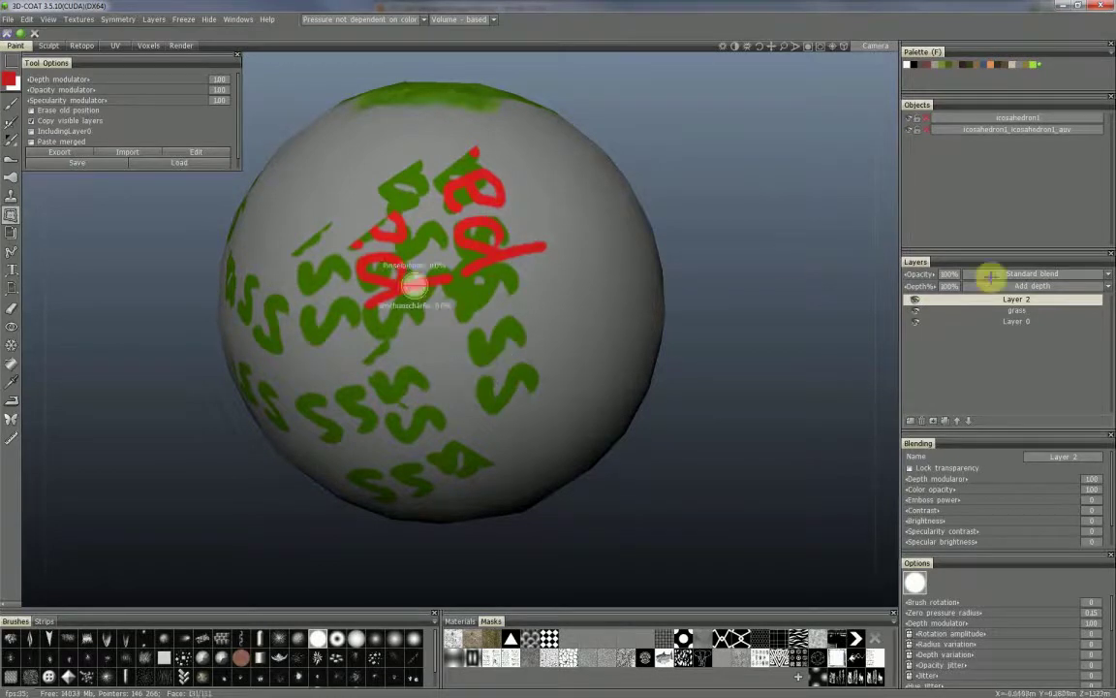
{"action": "left_click", "coordinate": [917, 300]}
{"action": "left_click", "coordinate": [915, 302]}
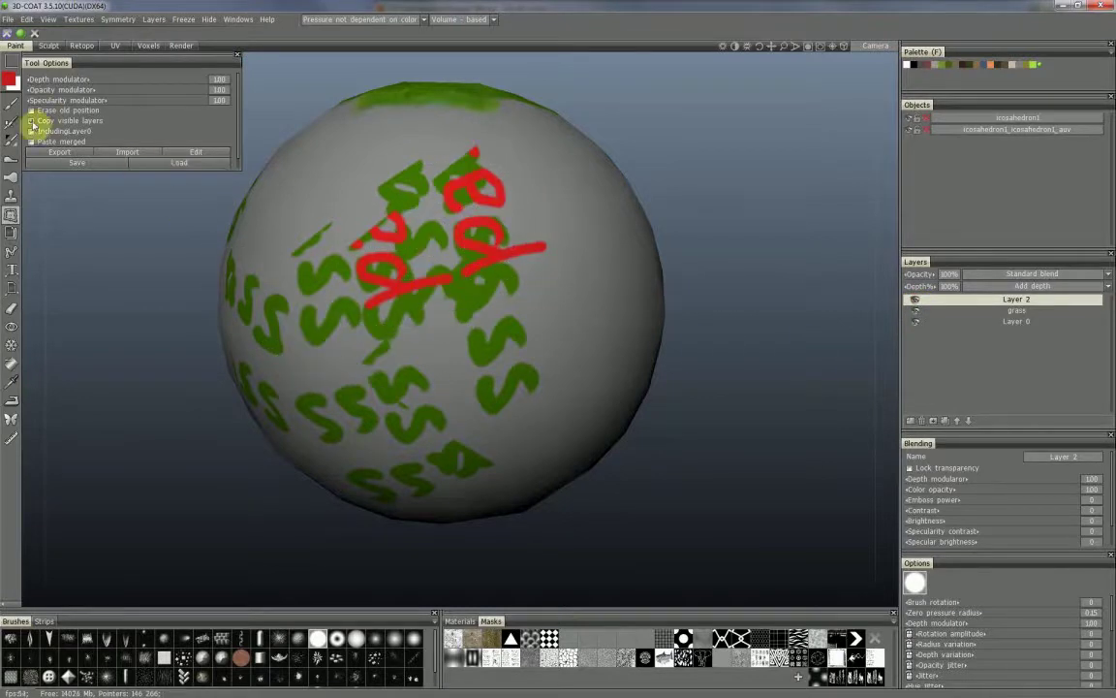
Turn off the Copy visible layers option
{"action": "left_click", "coordinate": [32, 122]}
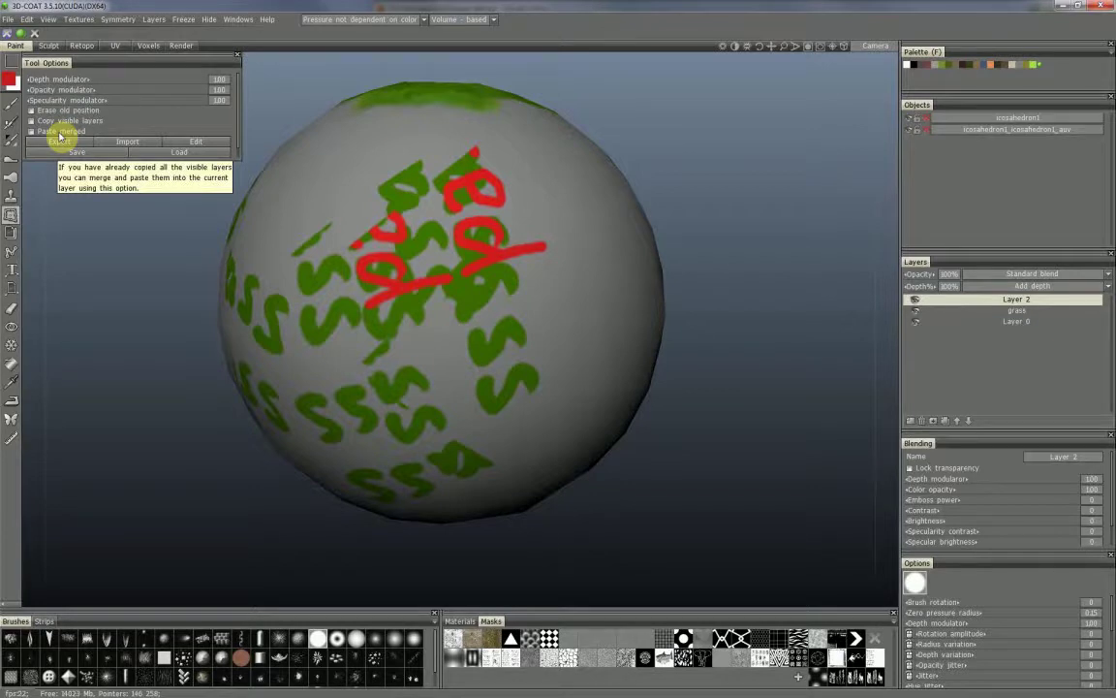
{"action": "middle_click_drag", "start_coordinate": [503, 317], "coordinate": [431, 322], "text": "alt"}
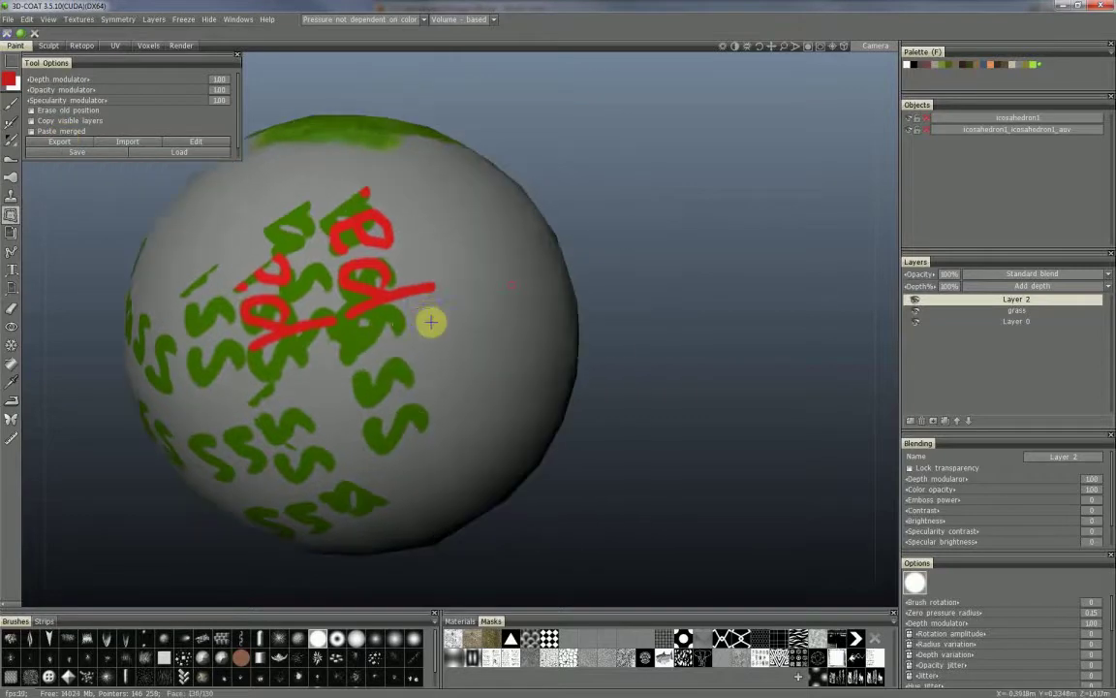
{"action": "left_click_drag", "start_coordinate": [431, 322], "coordinate": [436, 298], "text": "alt"}
{"action": "mouse_move", "coordinate": [435, 299]}
{"action": "middle_mouse_down"}
{"action": "mouse_move", "coordinate": [428, 334]}
{"action": "mouse_move", "coordinate": [331, 275]}
{"action": "middle_mouse_up"}
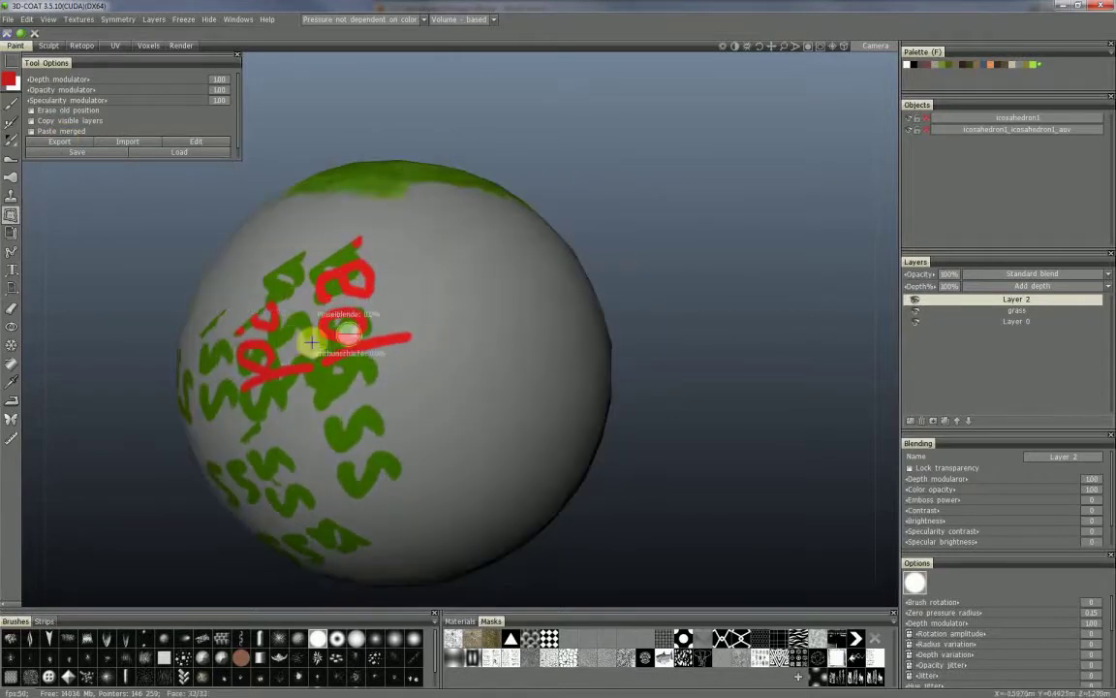
{"action": "left_click", "coordinate": [180, 153]}
{"action": "double_click", "coordinate": [351, 126]}
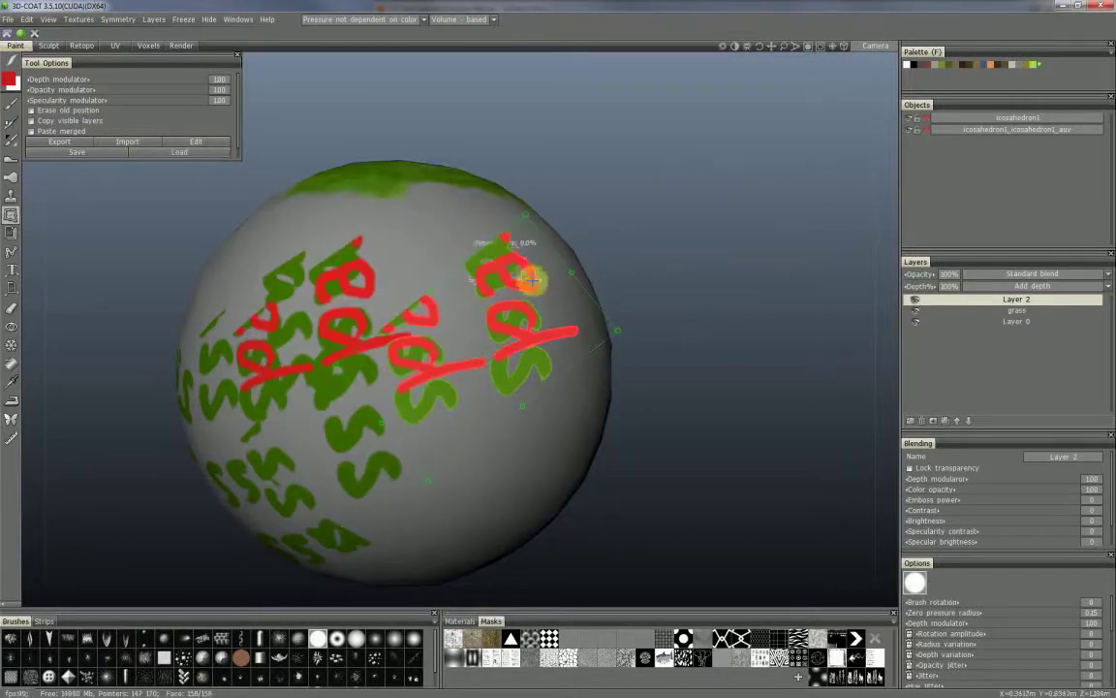
{"action": "left_click", "coordinate": [1016, 320]}
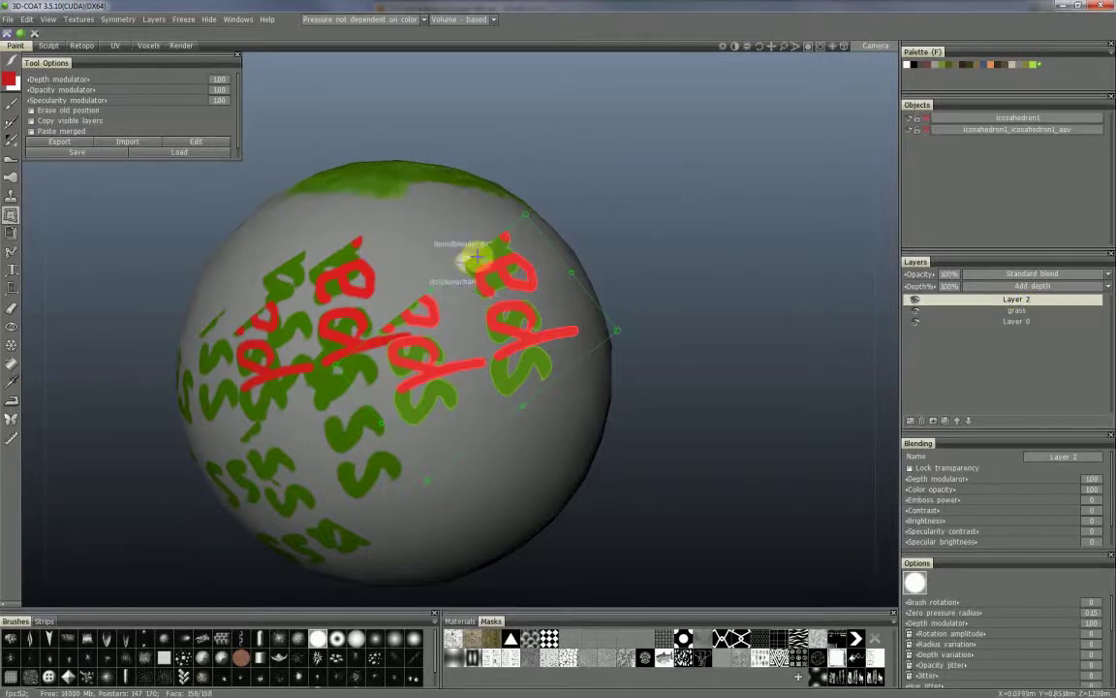
{"action": "key", "text": "ctrl+z"}
{"action": "key", "text": "ctrl+z"}
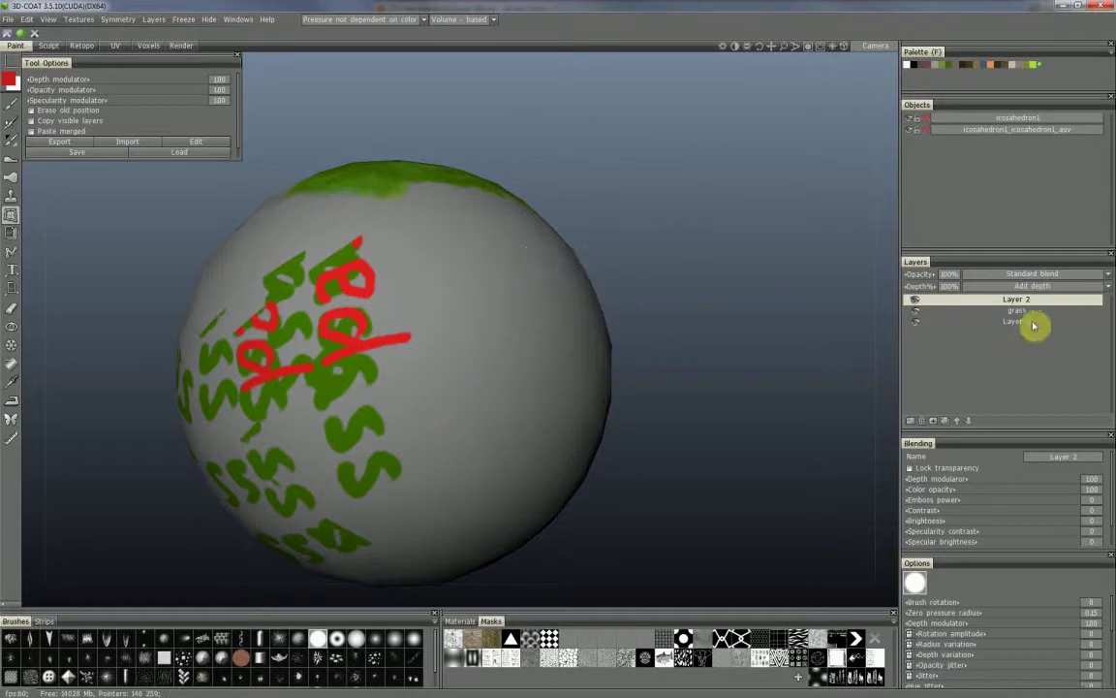
Delete the layer above grass and load myimage.rect as a floating patch over the sphere's unpainted area
{"action": "left_click", "coordinate": [926, 419]}
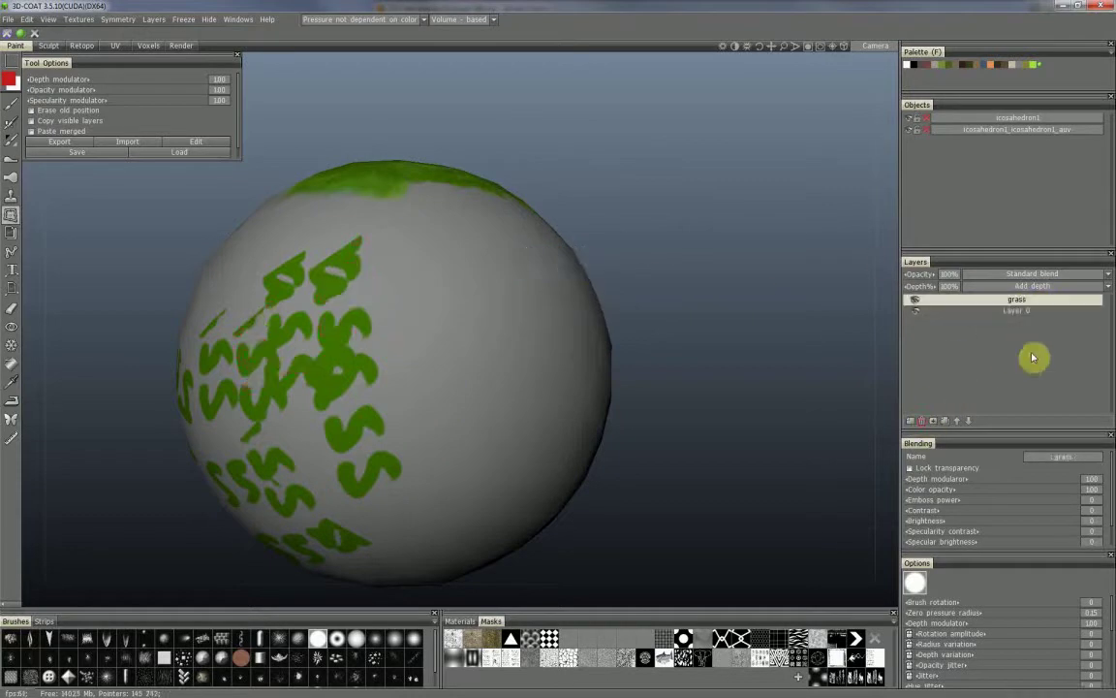
{"action": "mouse_move", "coordinate": [507, 331]}
{"action": "middle_mouse_down"}
{"action": "mouse_move", "coordinate": [441, 319]}
{"action": "mouse_move", "coordinate": [459, 324]}
{"action": "middle_mouse_up"}
{"action": "left_click", "coordinate": [179, 152]}
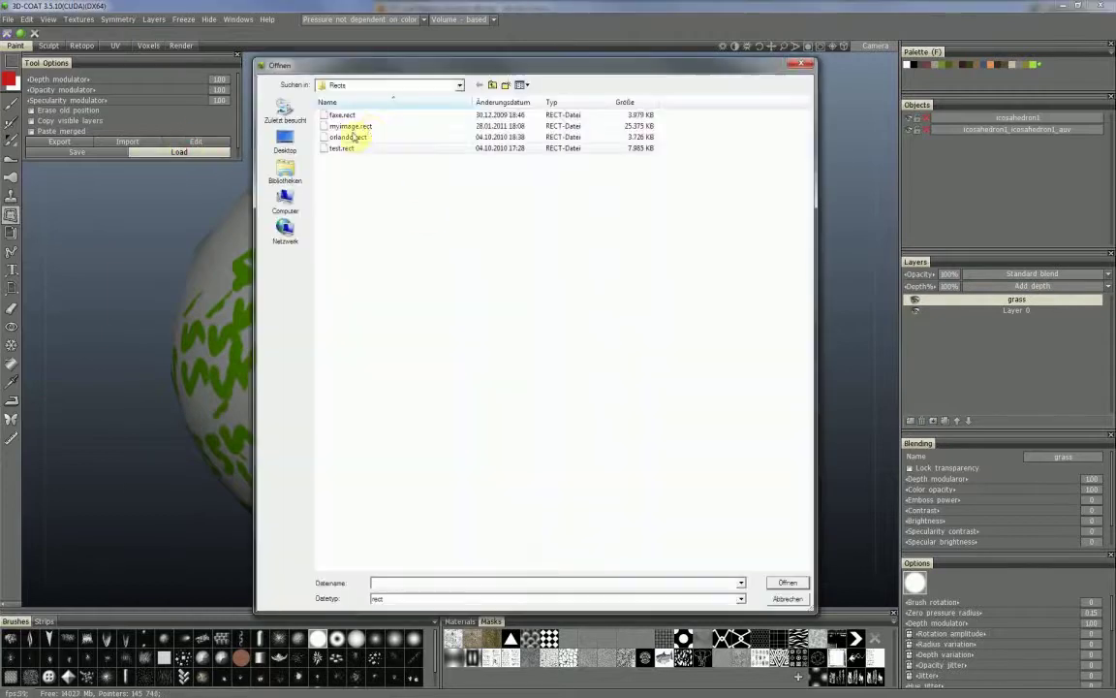
{"action": "left_click", "coordinate": [356, 125]}
{"action": "double_click", "coordinate": [356, 125]}
{"action": "left_click_drag", "start_coordinate": [678, 277], "coordinate": [491, 335]}
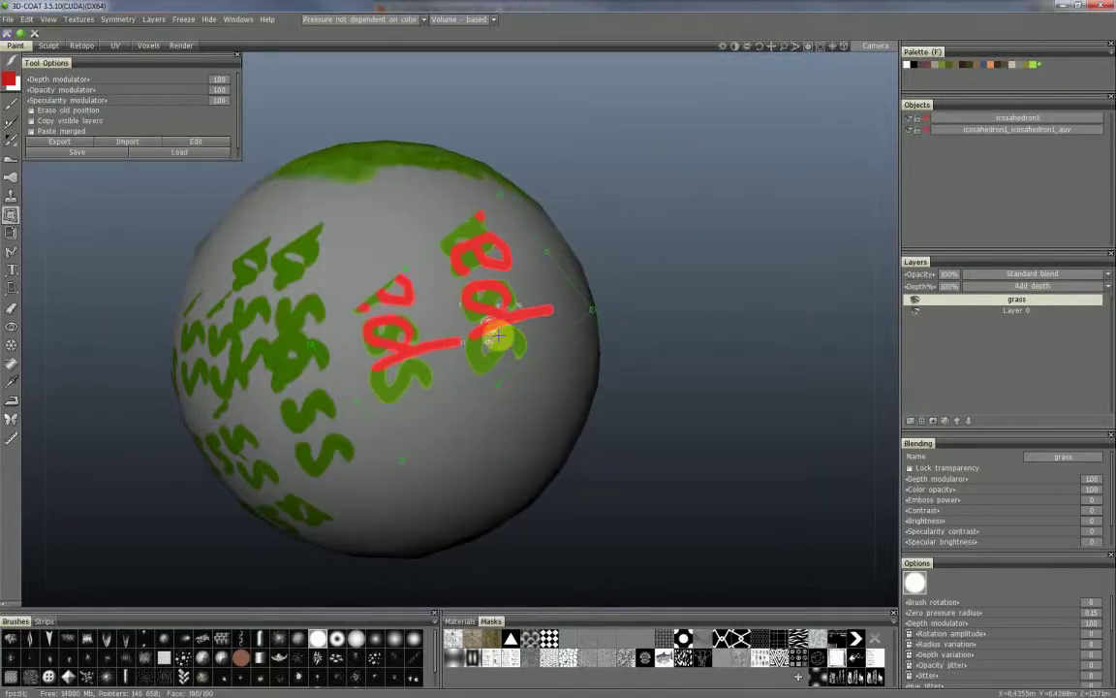
Turn on Paste merged and stamp the loaded patch into the grass layer, checking the result by toggling that layer's visibility
{"action": "left_click", "coordinate": [31, 132]}
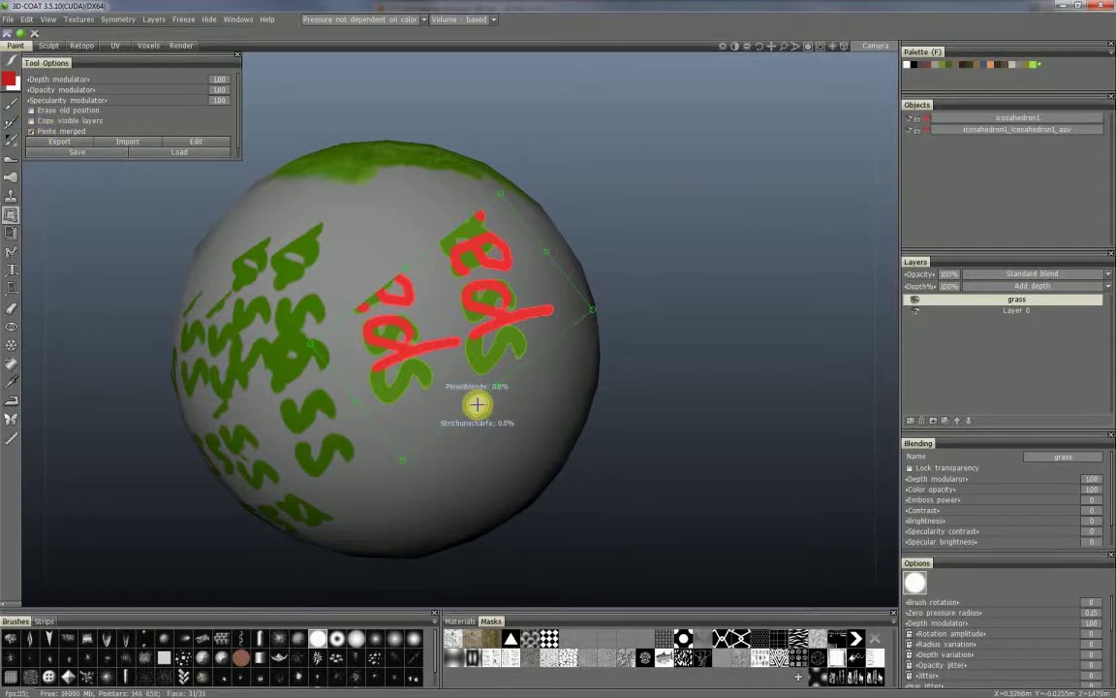
{"action": "left_click_drag", "start_coordinate": [511, 289], "coordinate": [696, 473]}
{"action": "left_click_drag", "start_coordinate": [519, 325], "coordinate": [387, 312], "text": "alt"}
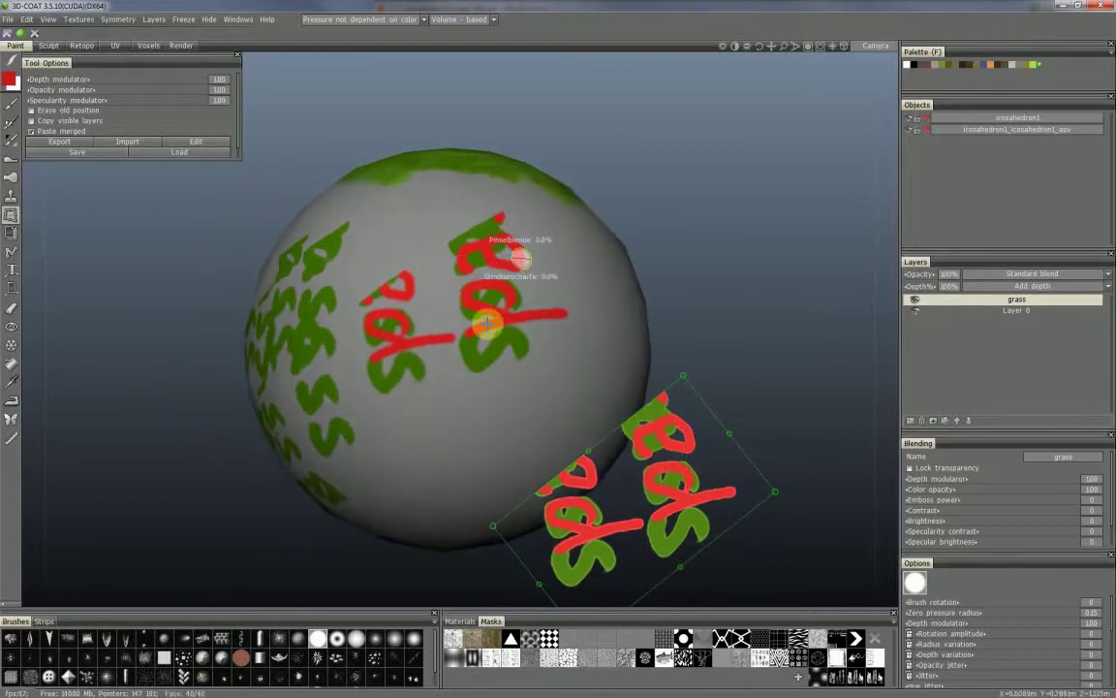
{"action": "left_click", "coordinate": [916, 302]}
{"action": "left_click", "coordinate": [914, 301]}
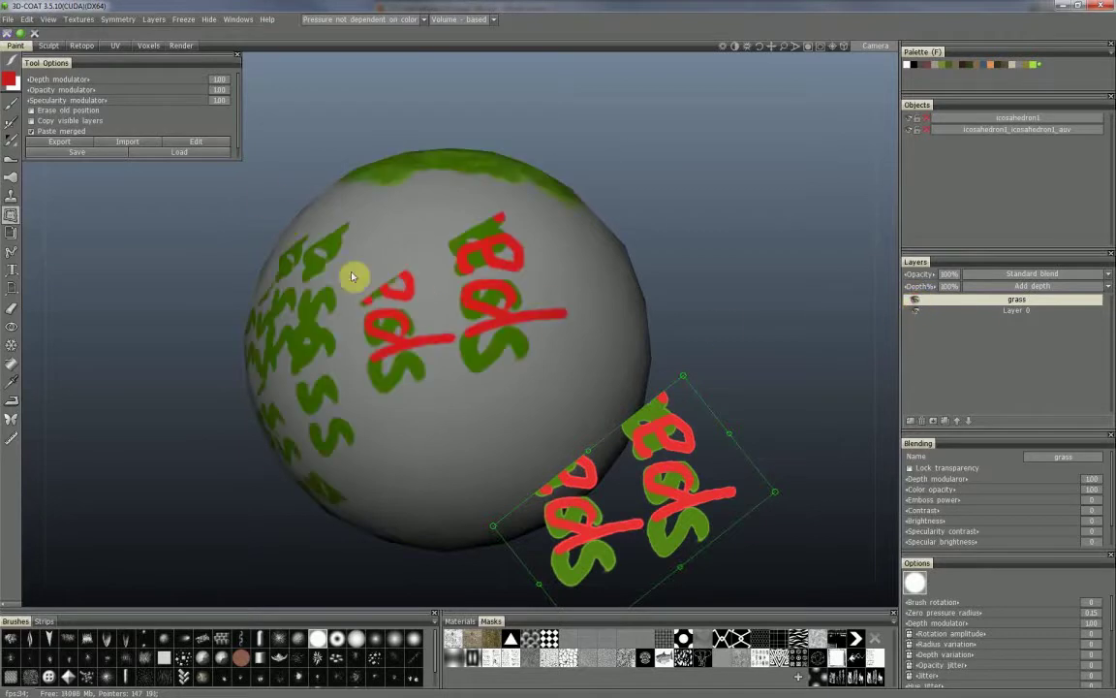
Move and rotate the floating copy over the stamped lettering, and clear it without stamping again
{"action": "left_click_drag", "start_coordinate": [678, 488], "coordinate": [616, 351]}
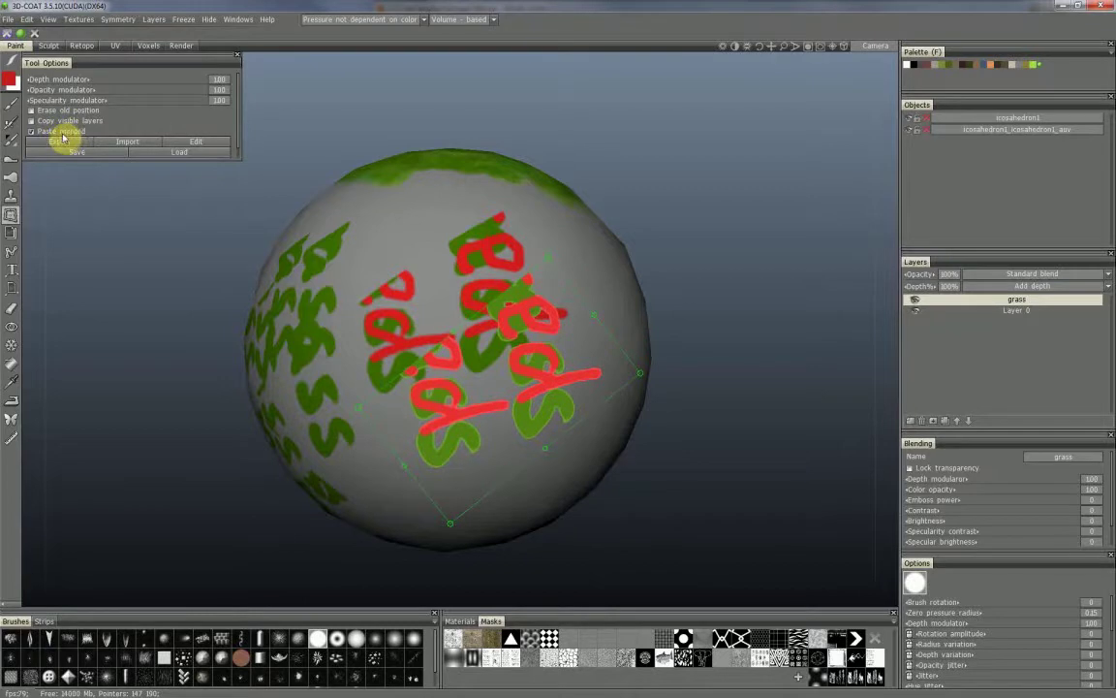
{"action": "left_click_drag", "start_coordinate": [396, 286], "coordinate": [474, 324]}
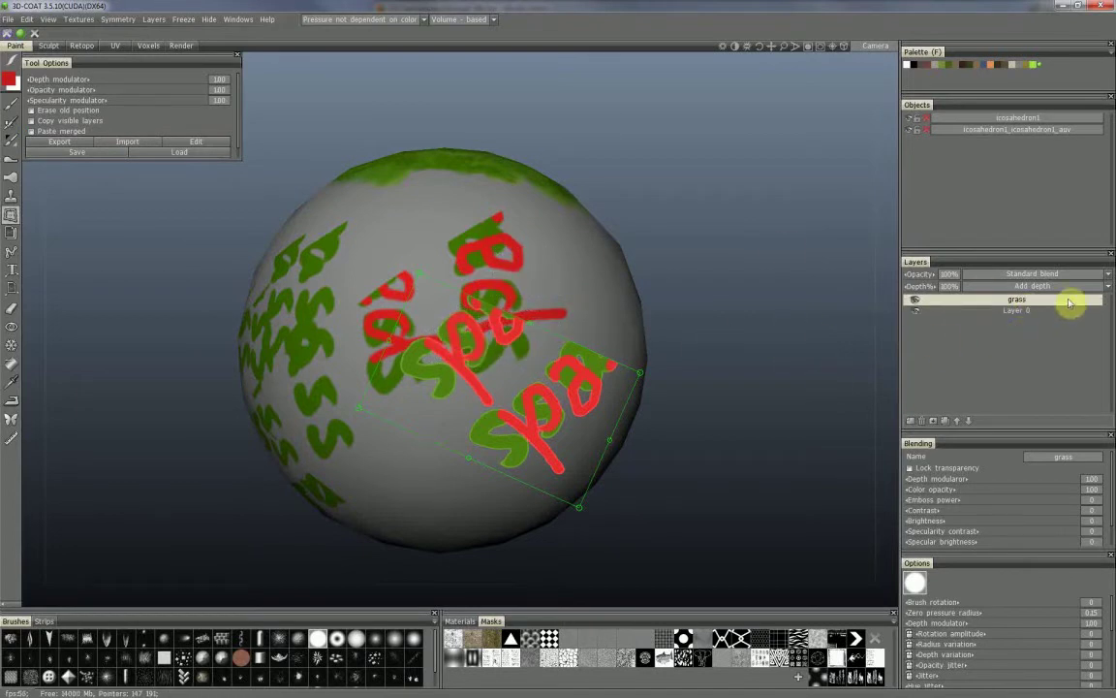
{"action": "left_click_drag", "start_coordinate": [583, 297], "coordinate": [315, 262]}
{"action": "key", "text": "Escape"}
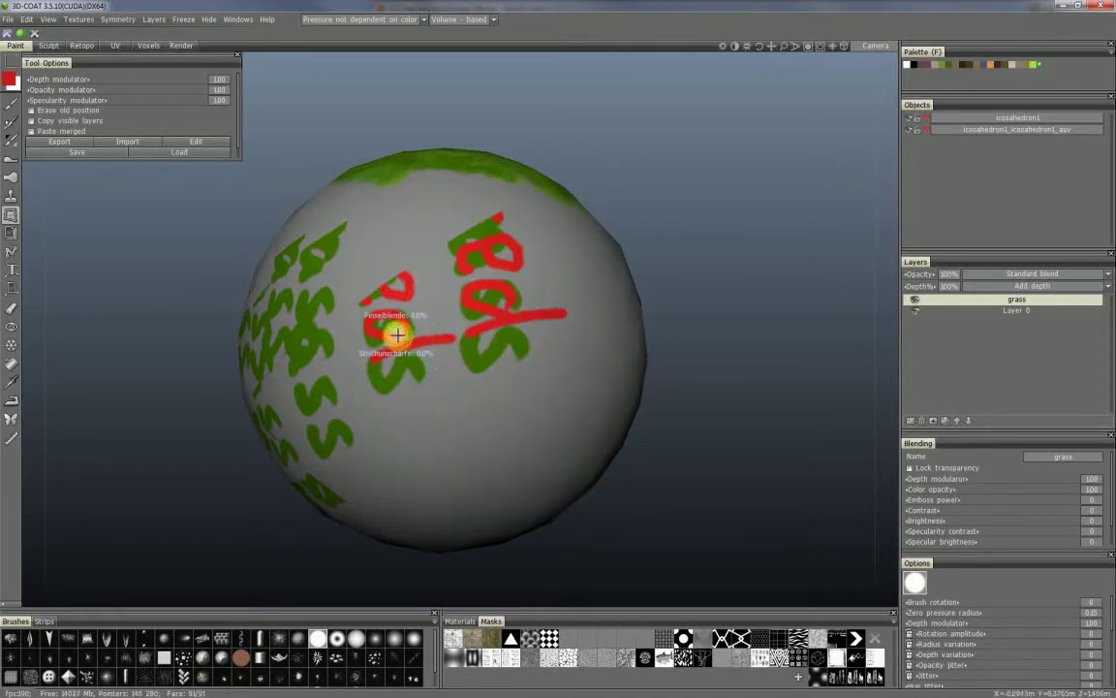